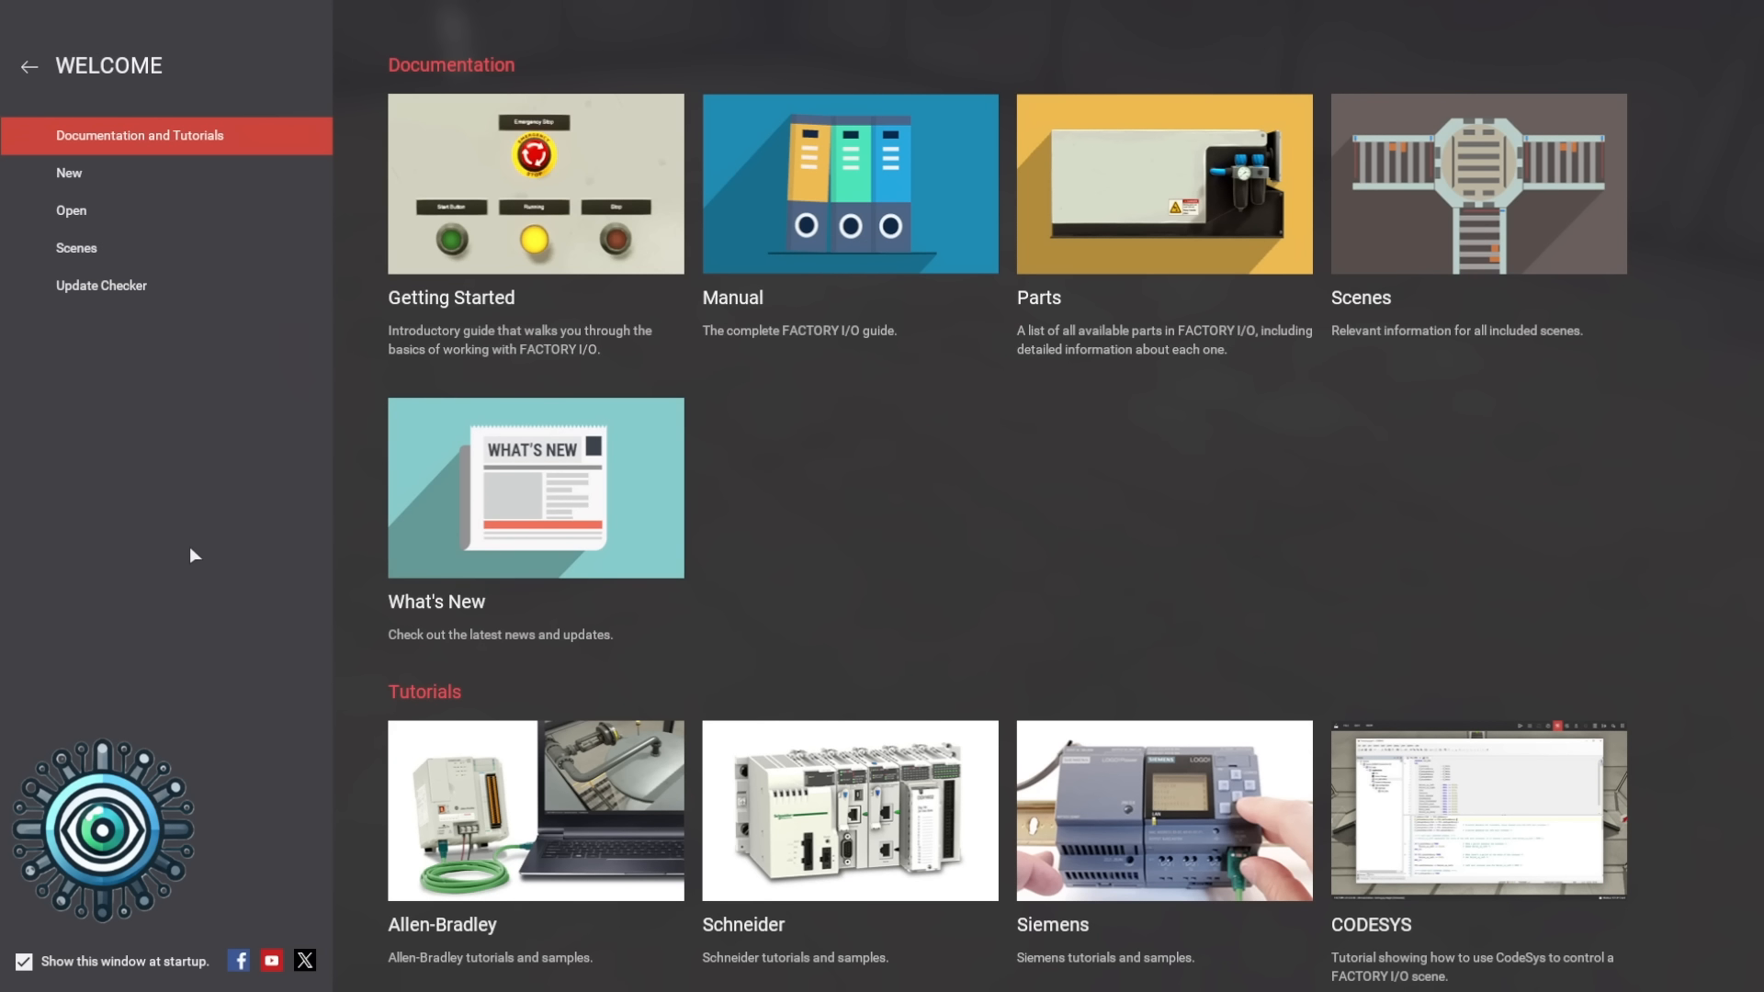
Open the built-in example scene "1 - From A to B"
left_click(77, 217)
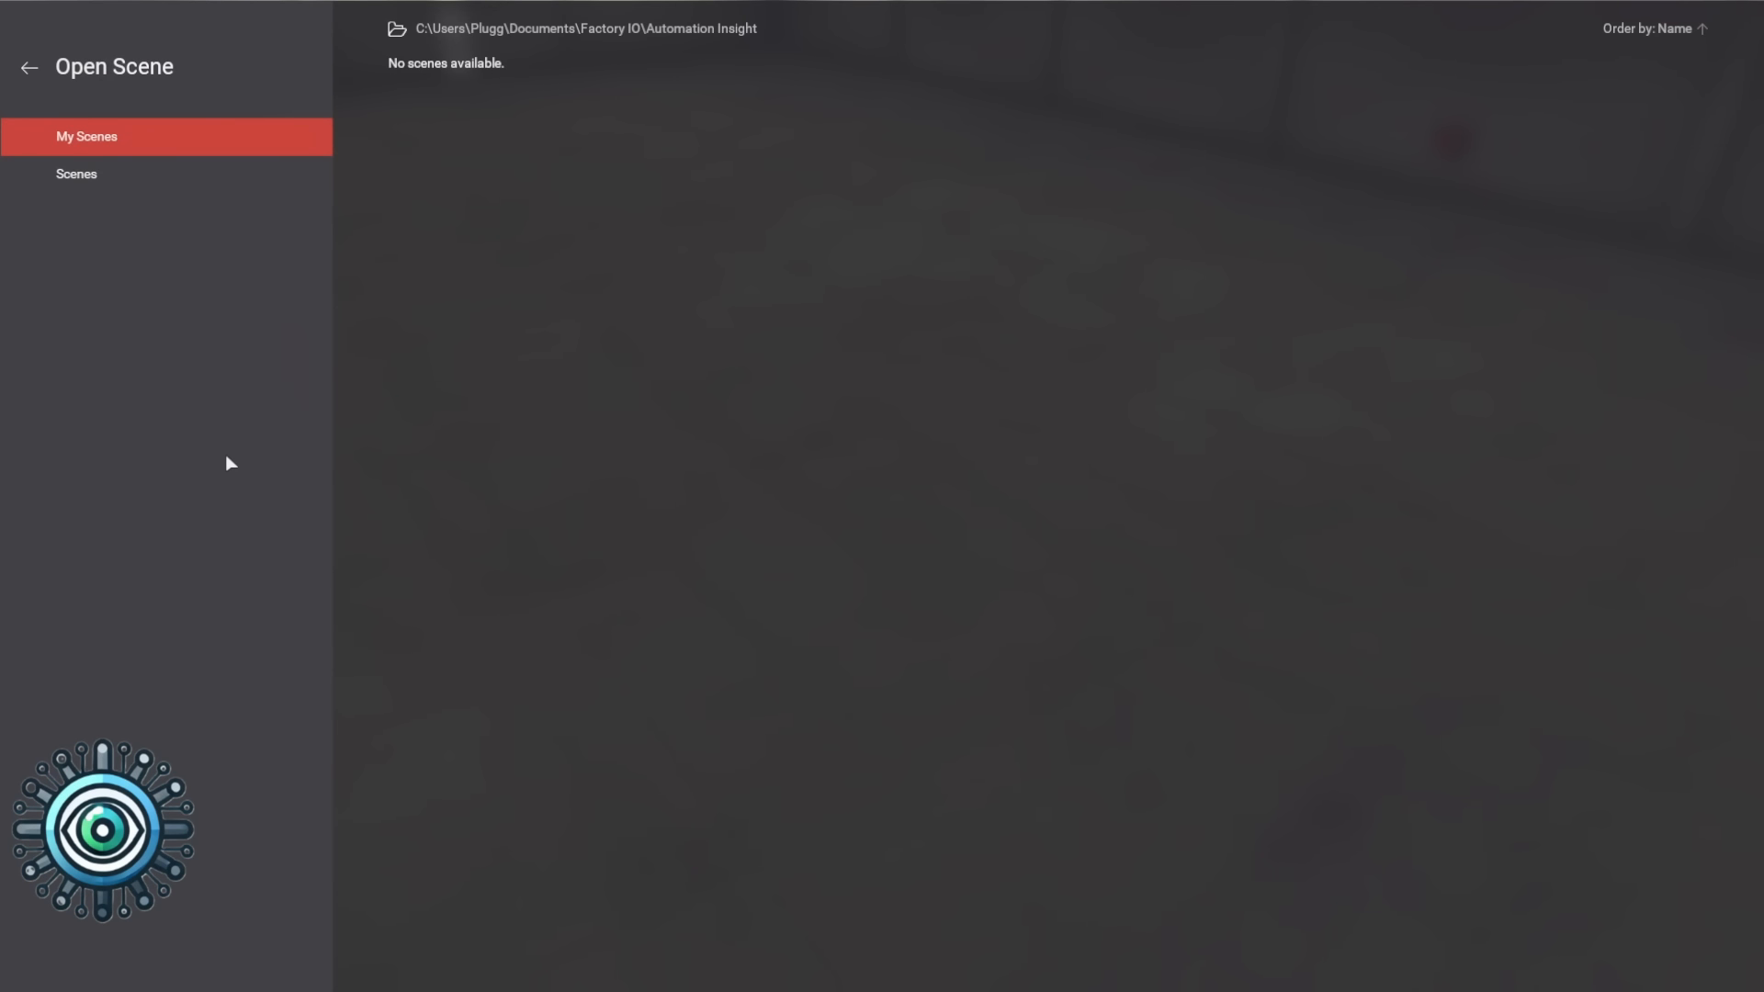
left_click(108, 174)
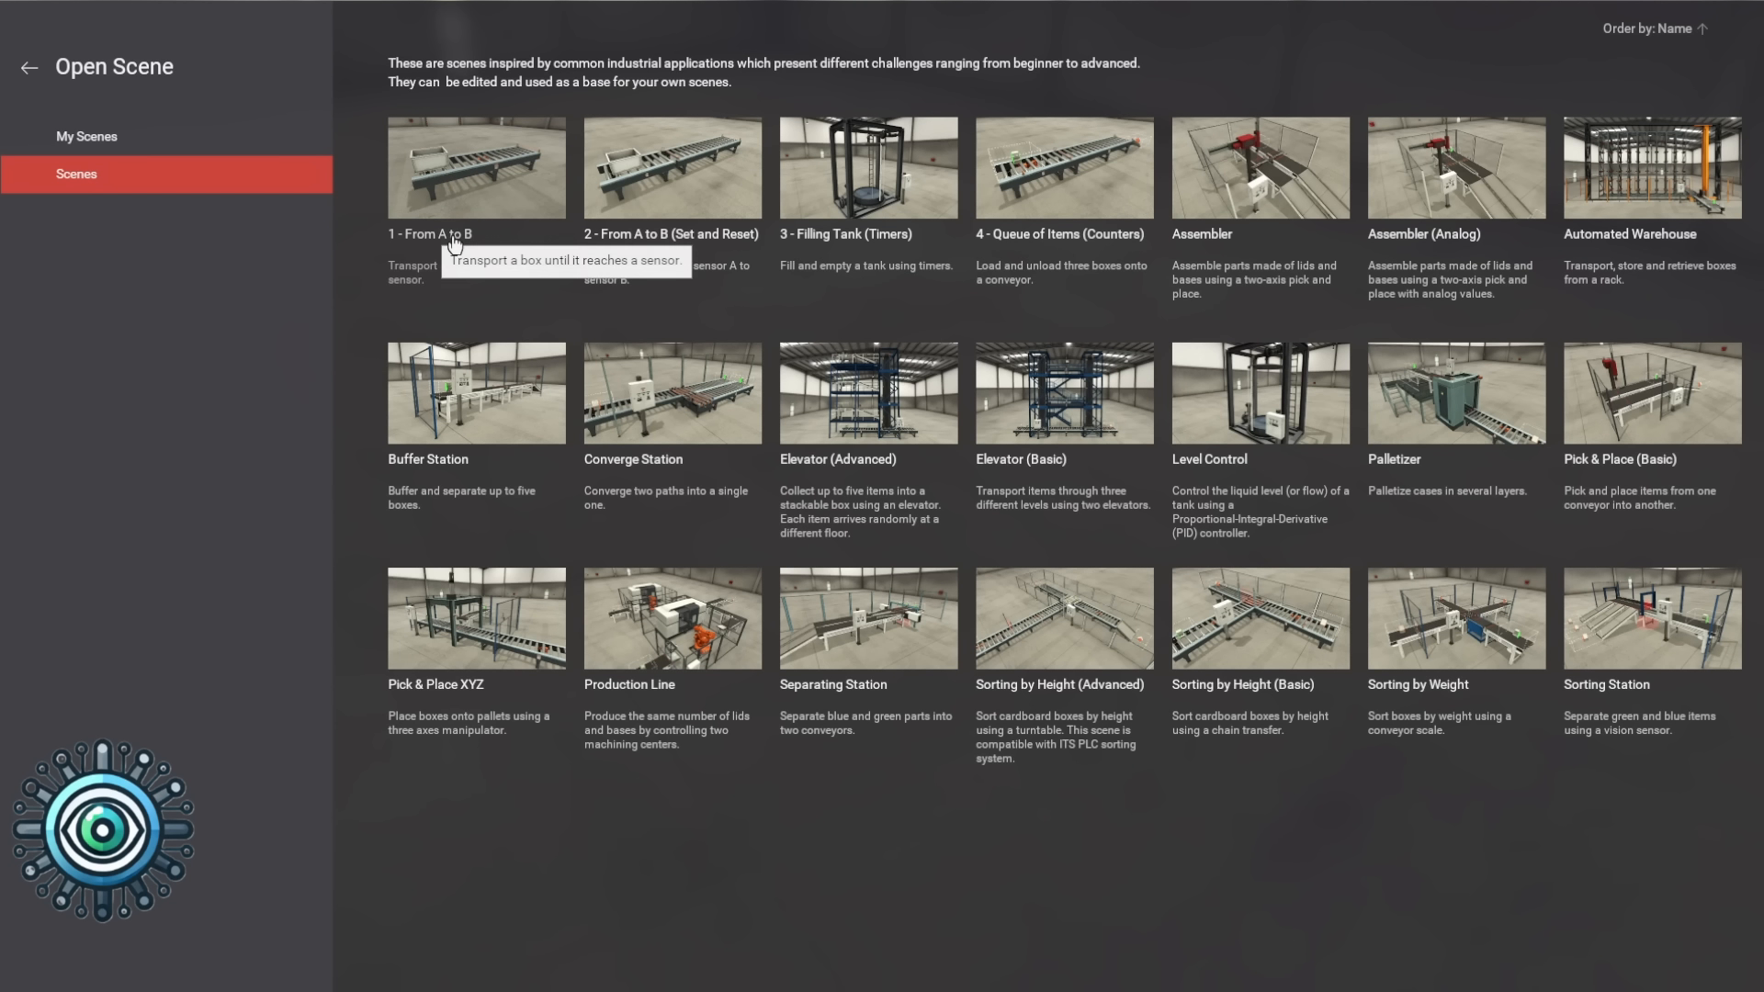
left_click(240, 147)
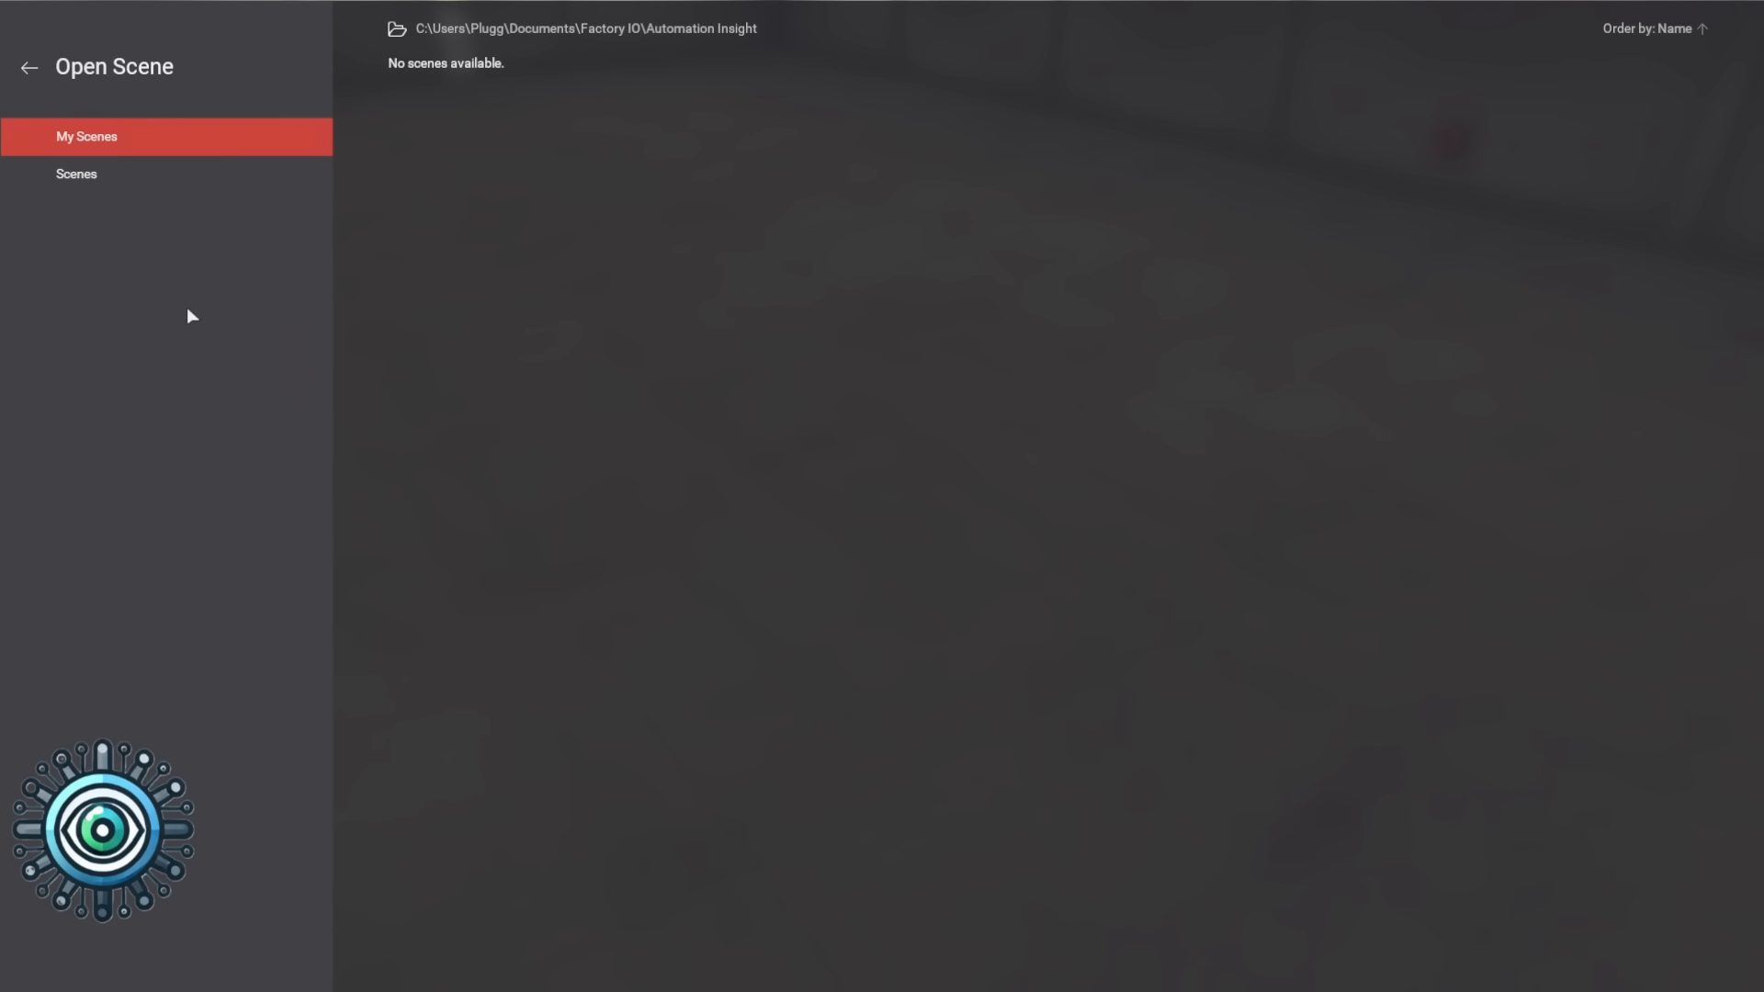
left_click(109, 180)
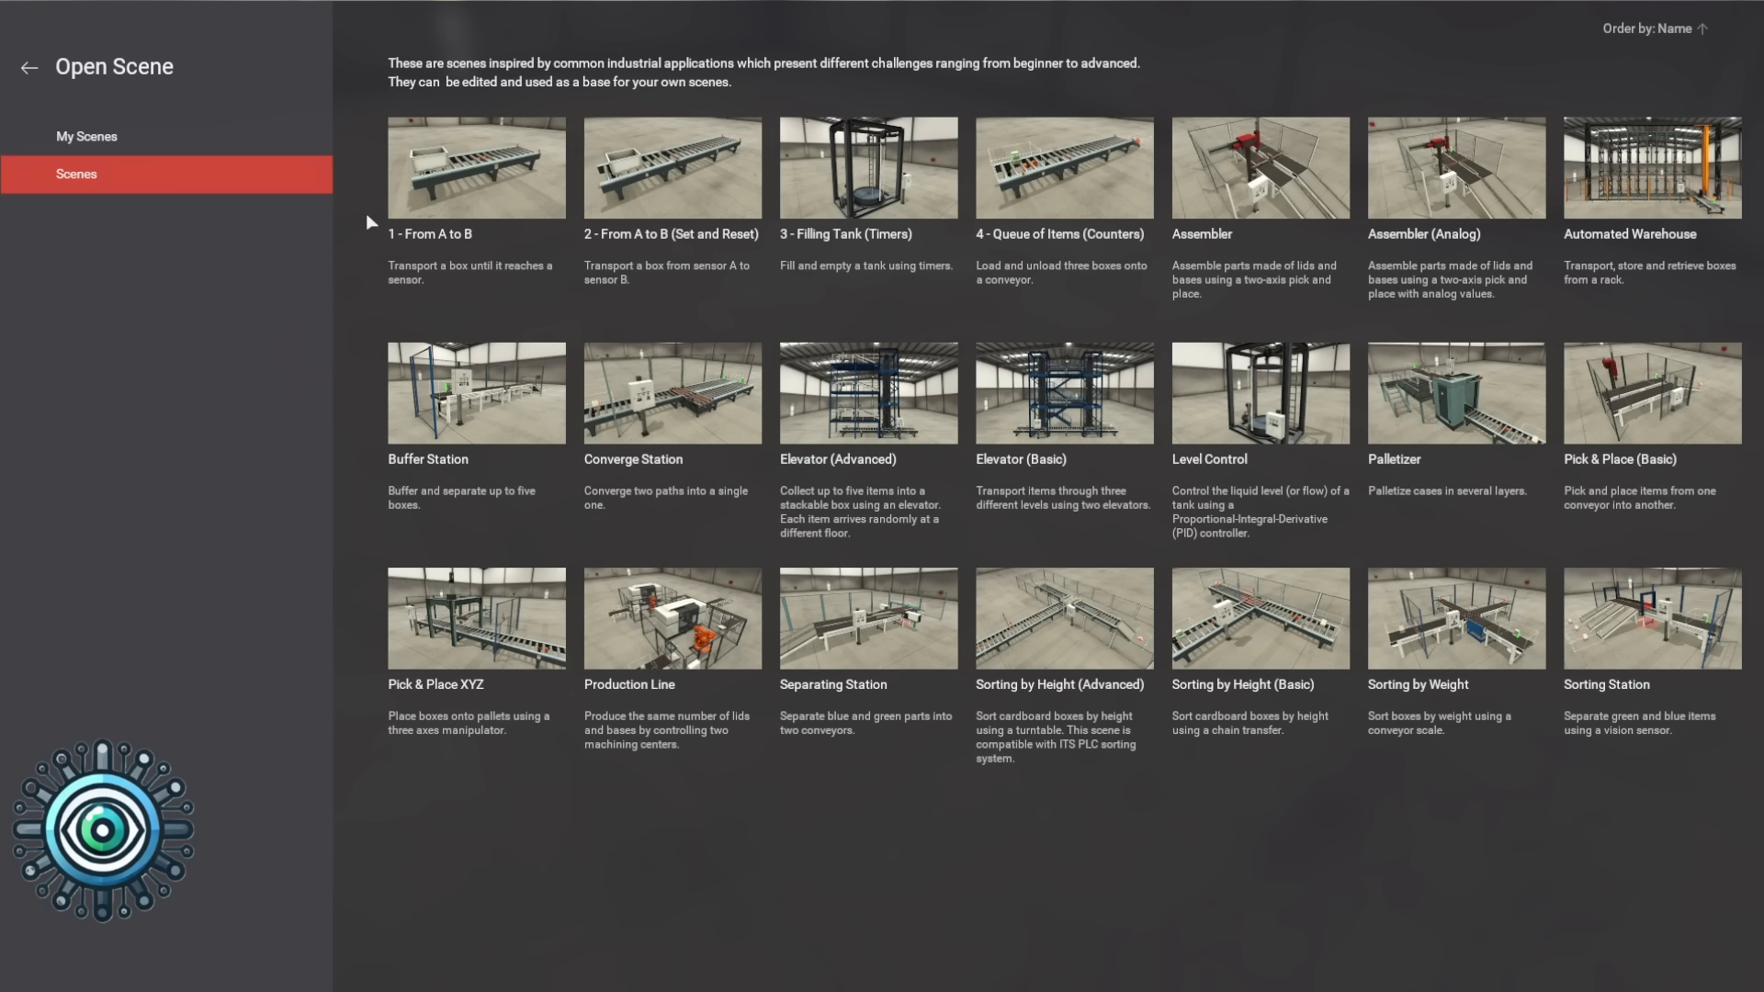
left_click(425, 197)
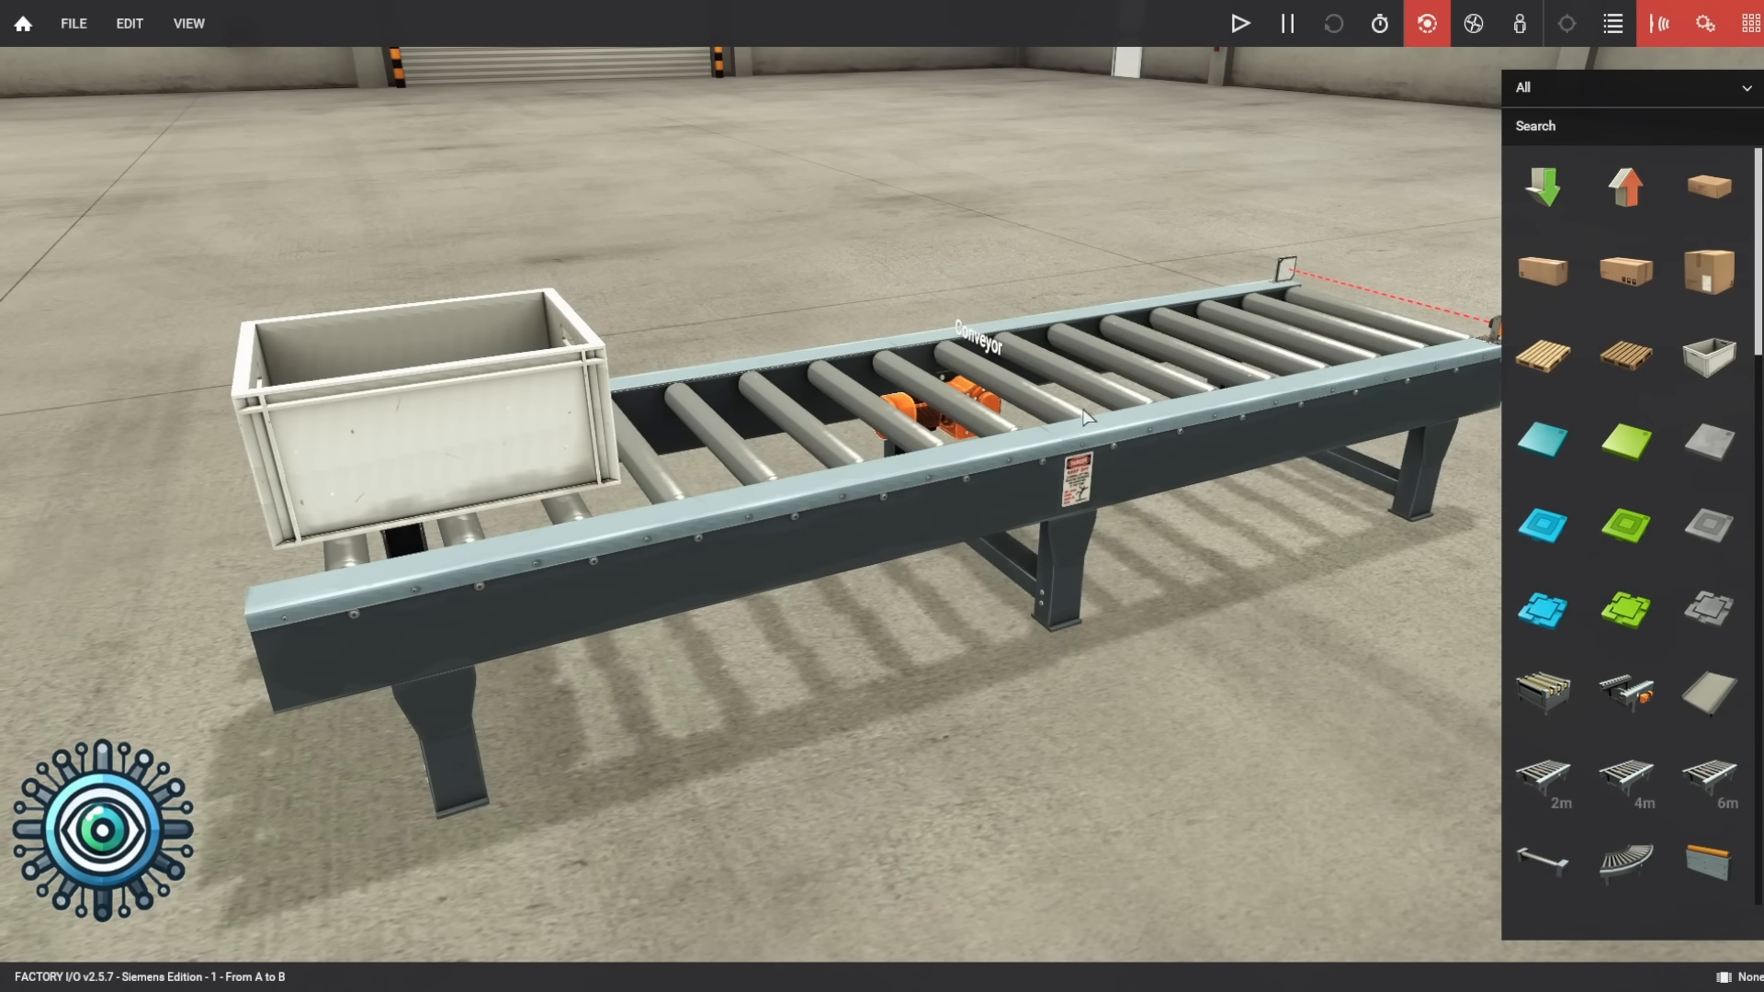
Examine the roller conveyor, box and sensor in the scene from several viewpoints, with and without the parts palette
scroll(1089, 410, "down", 4)
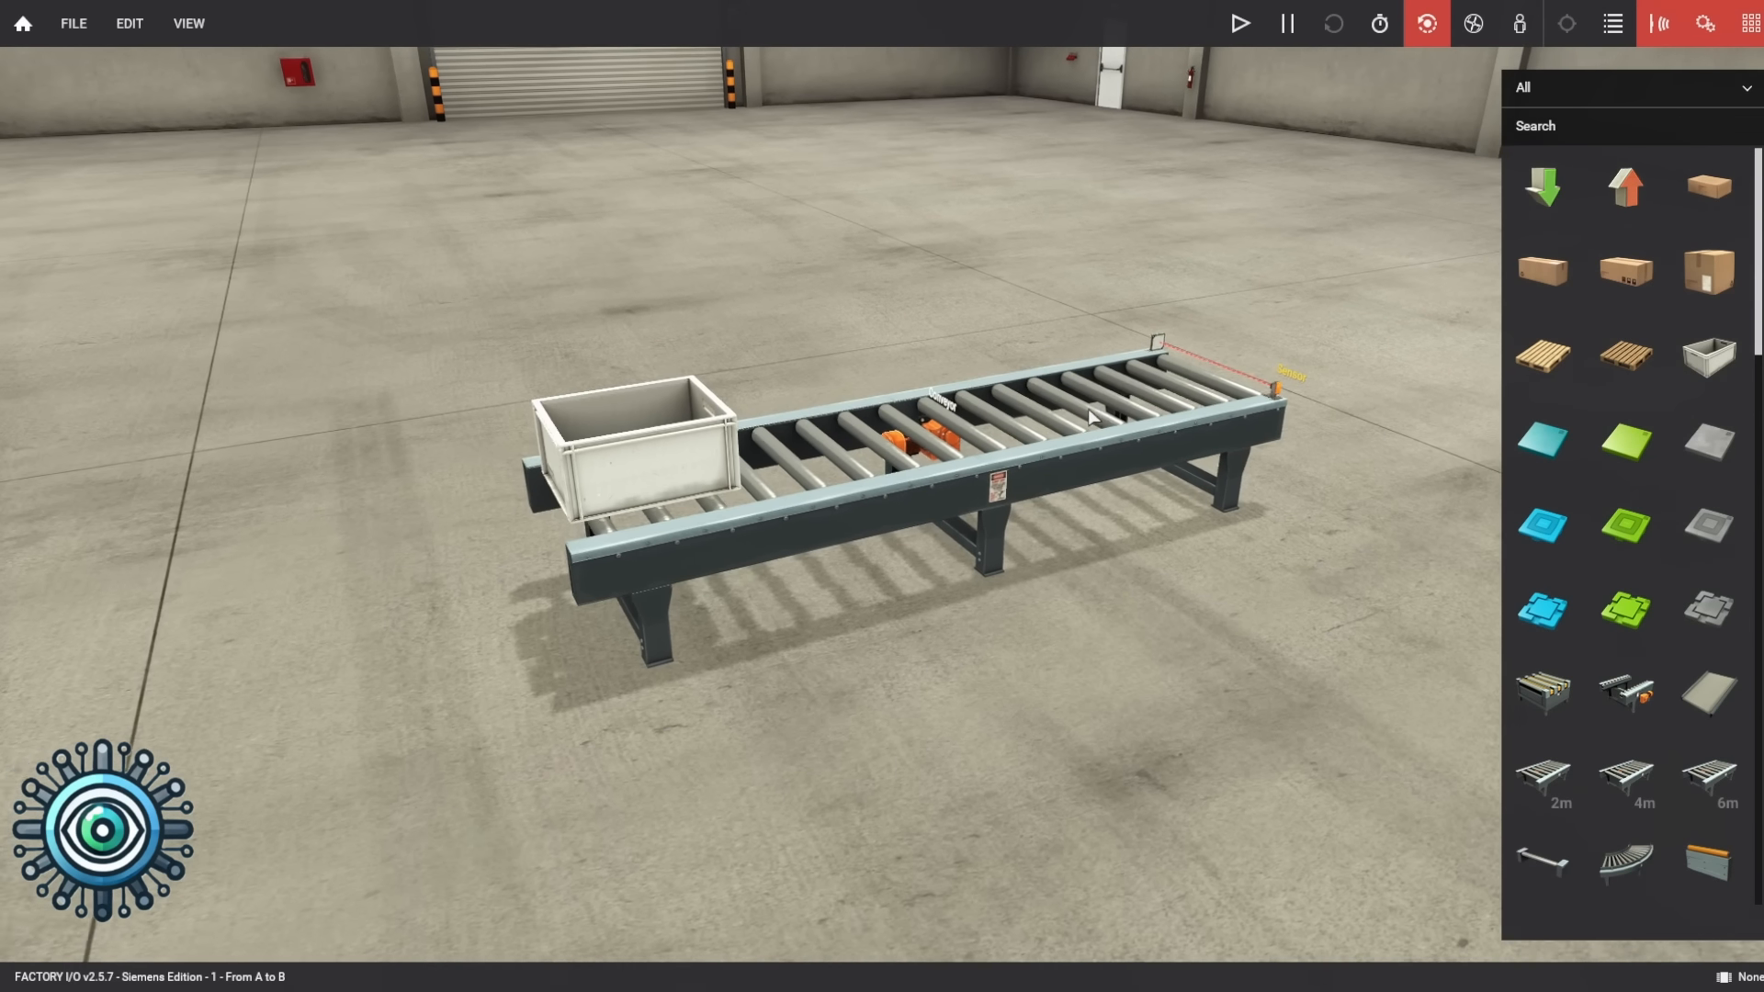
double_click(1093, 403)
key("a")
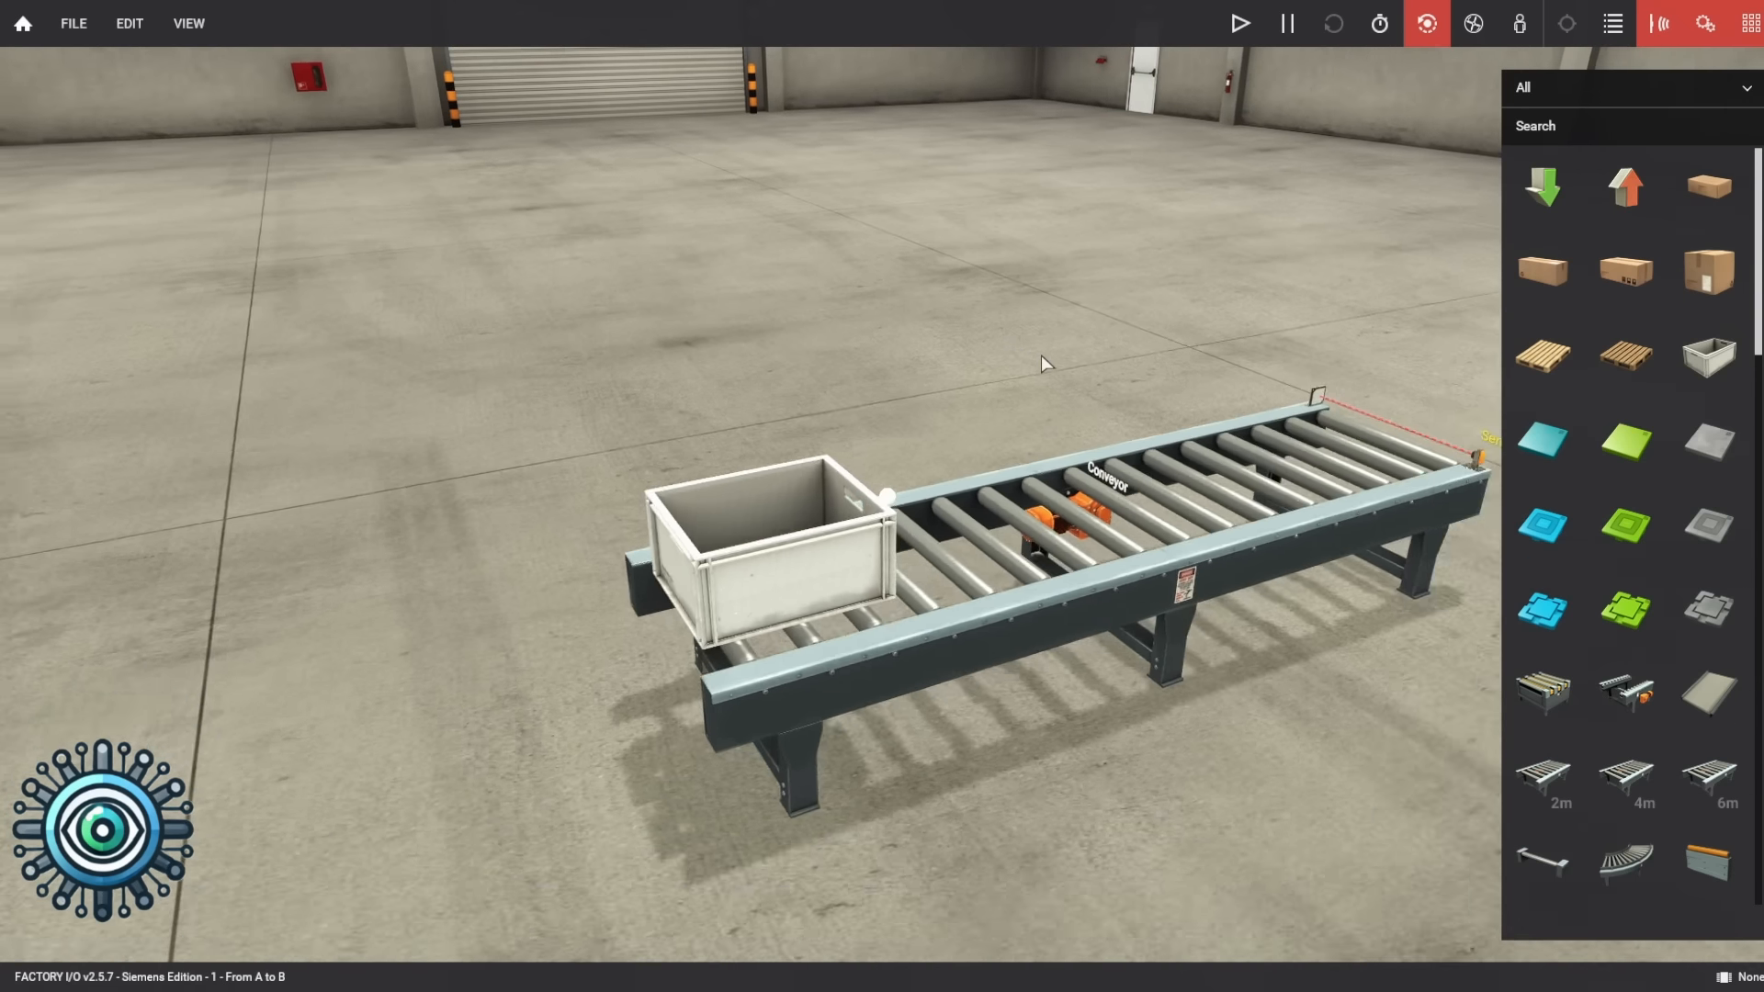
key("d")
key("w")
key("s")
key("w")
left_click_drag(1012, 334, 1061, 363)
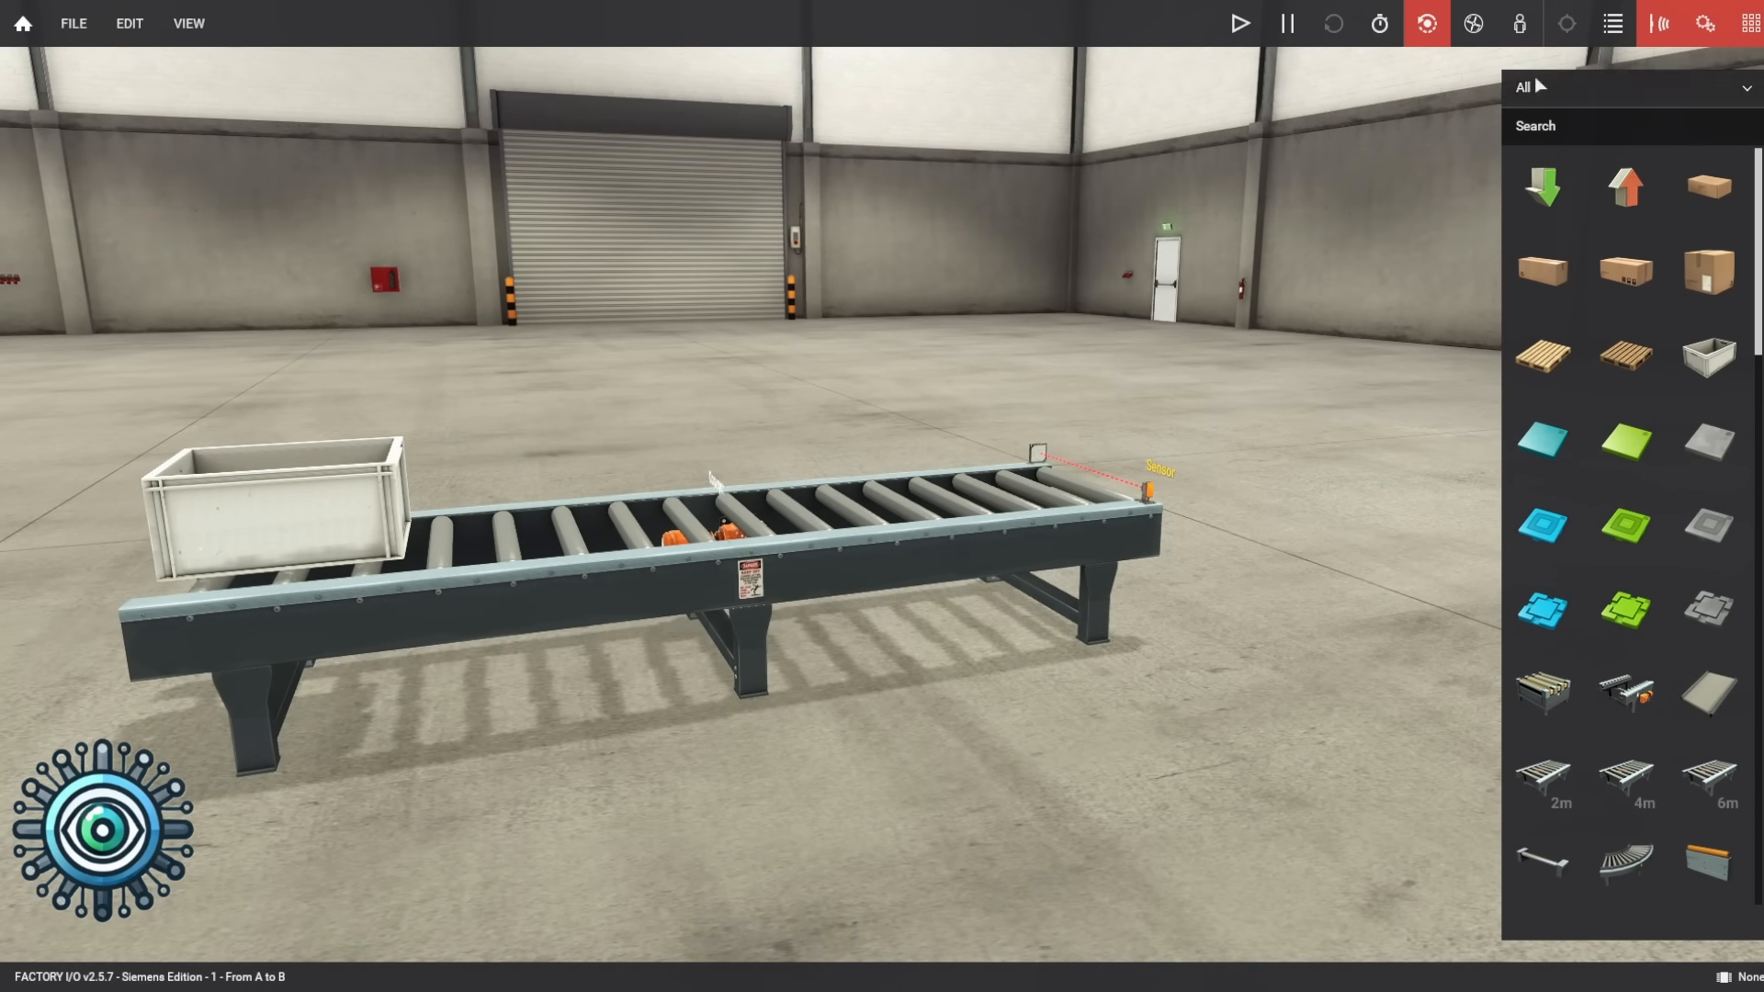
left_click(1748, 23)
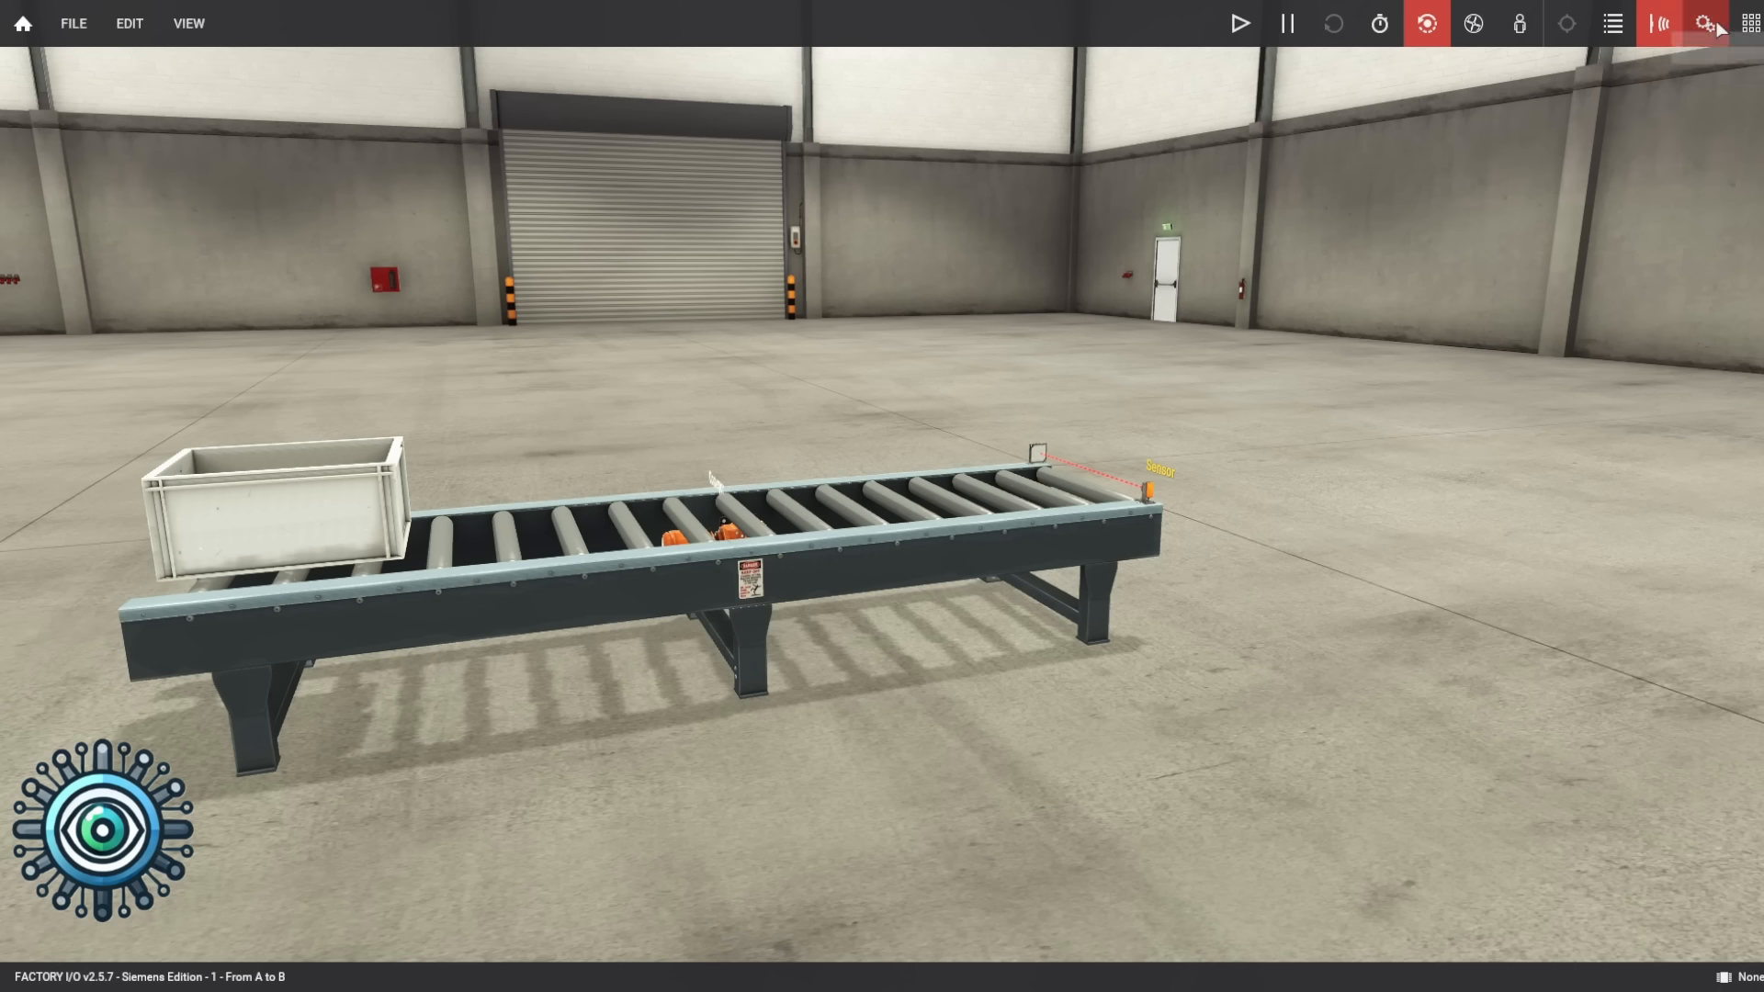
left_click(1748, 23)
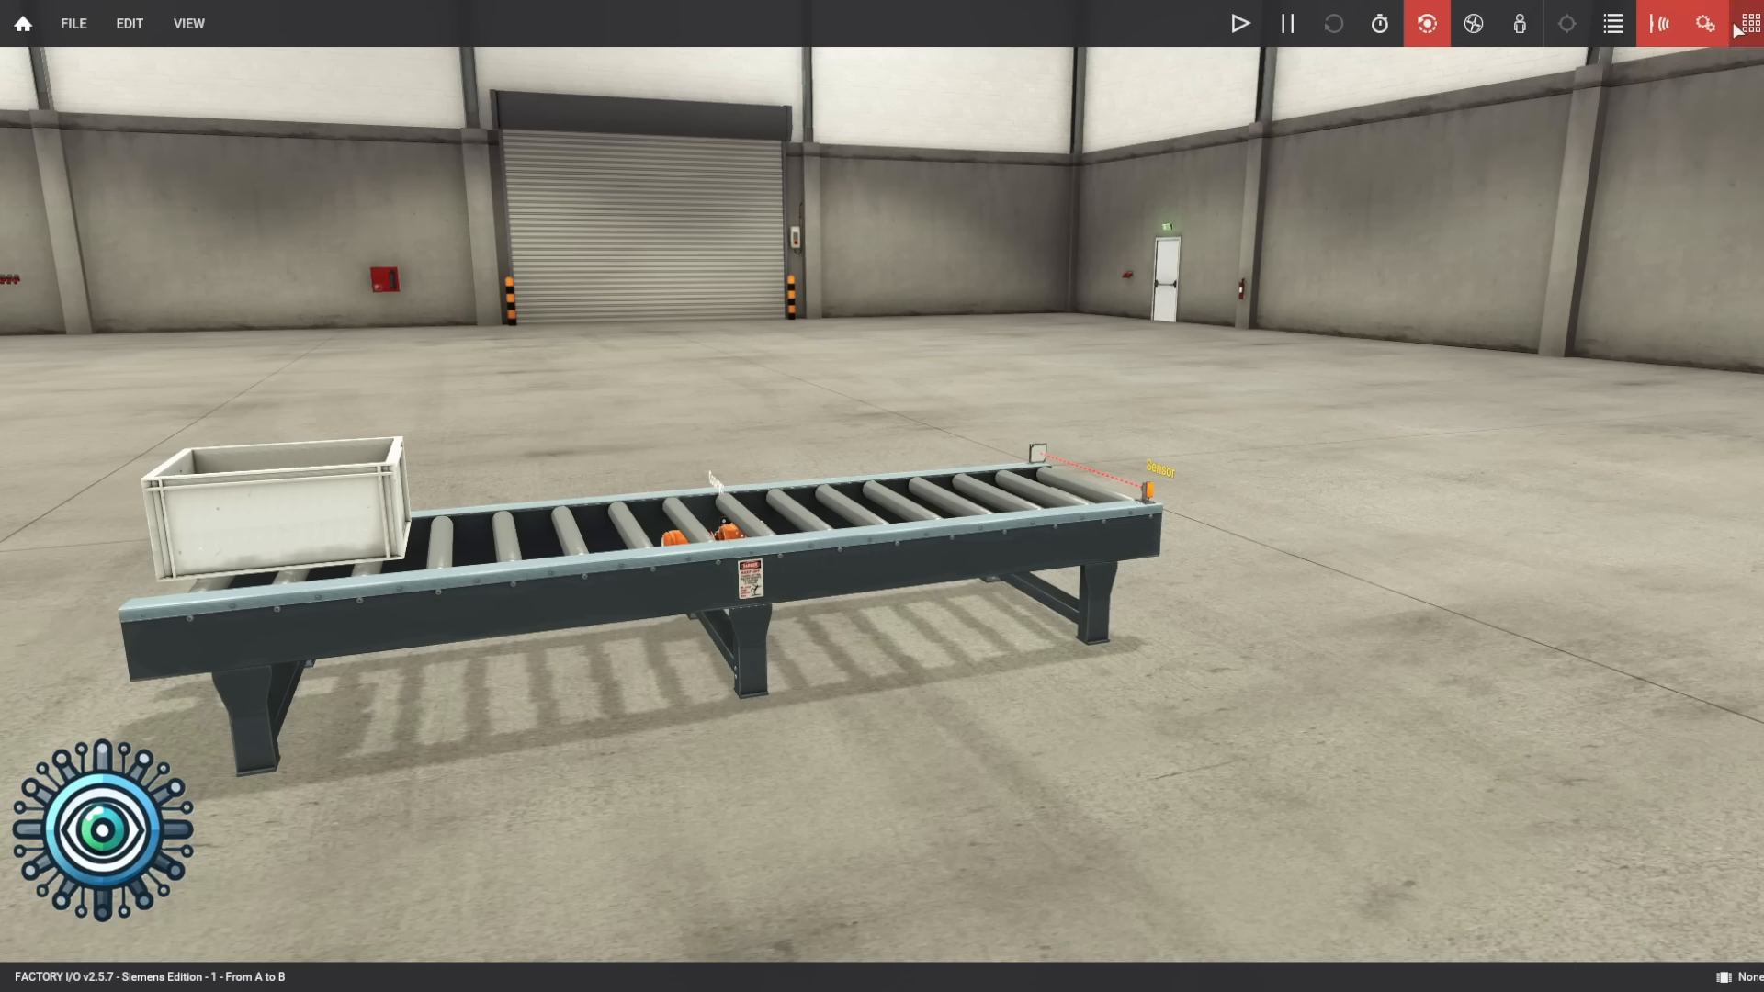
left_click_drag(1166, 321, 1023, 260)
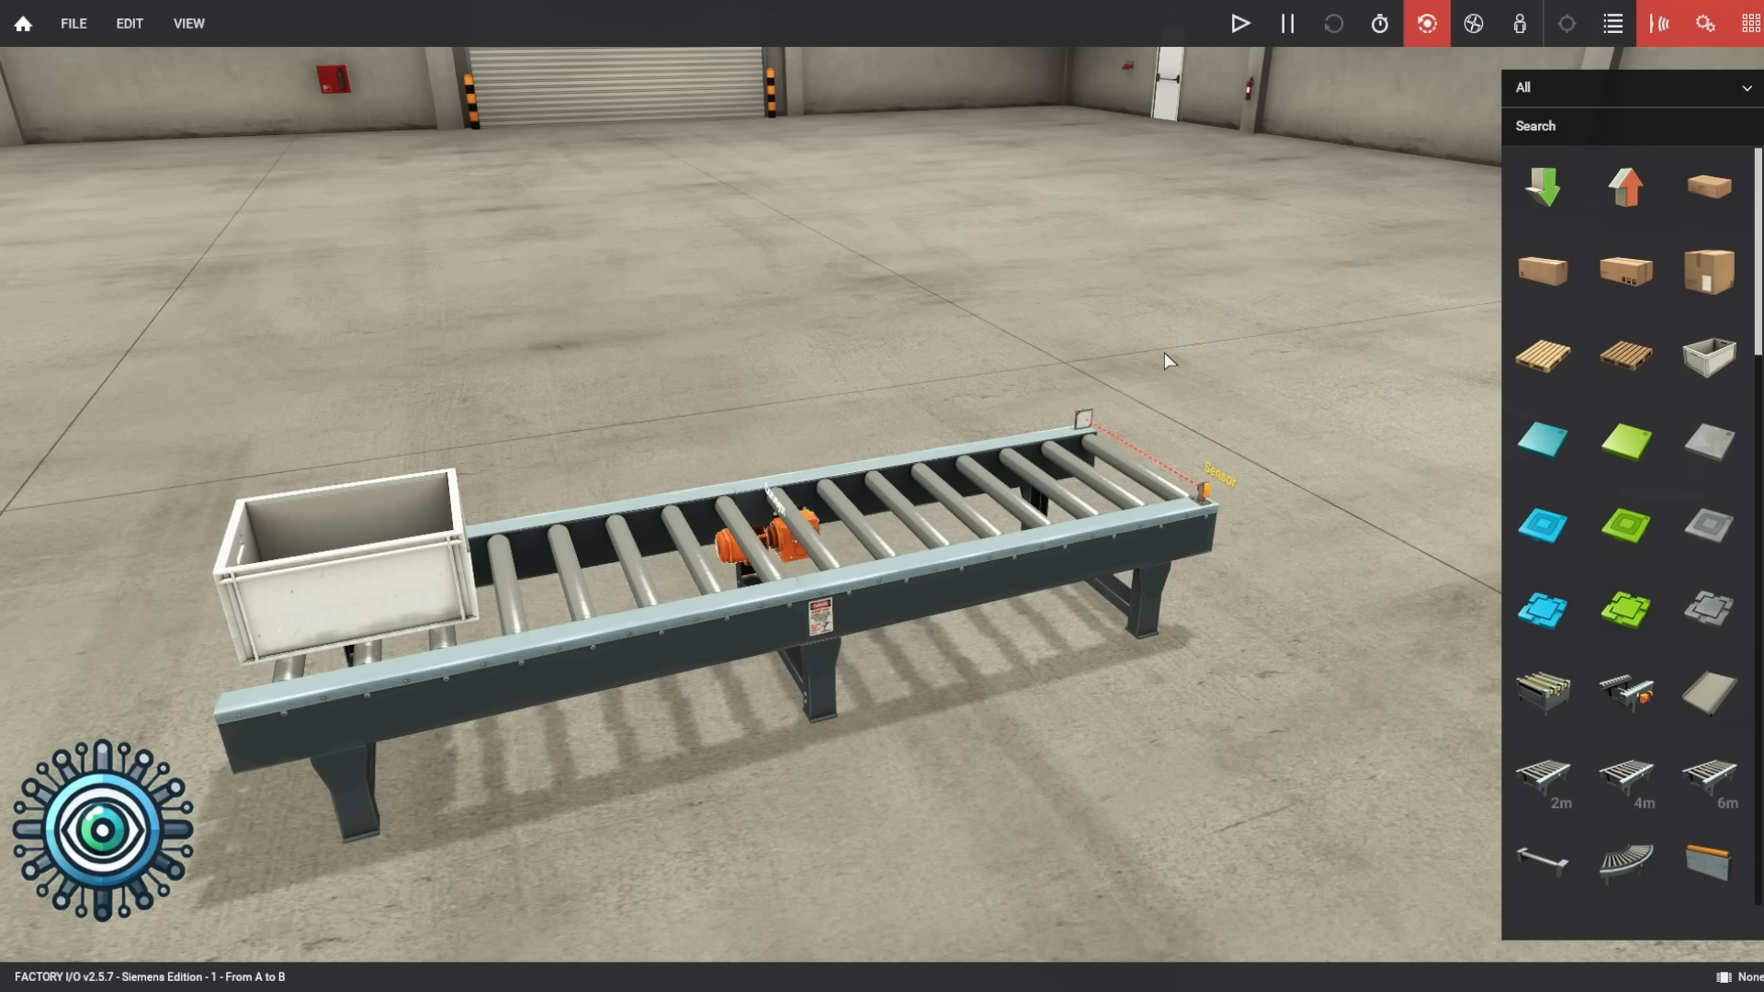
left_click_drag(1165, 357, 989, 326)
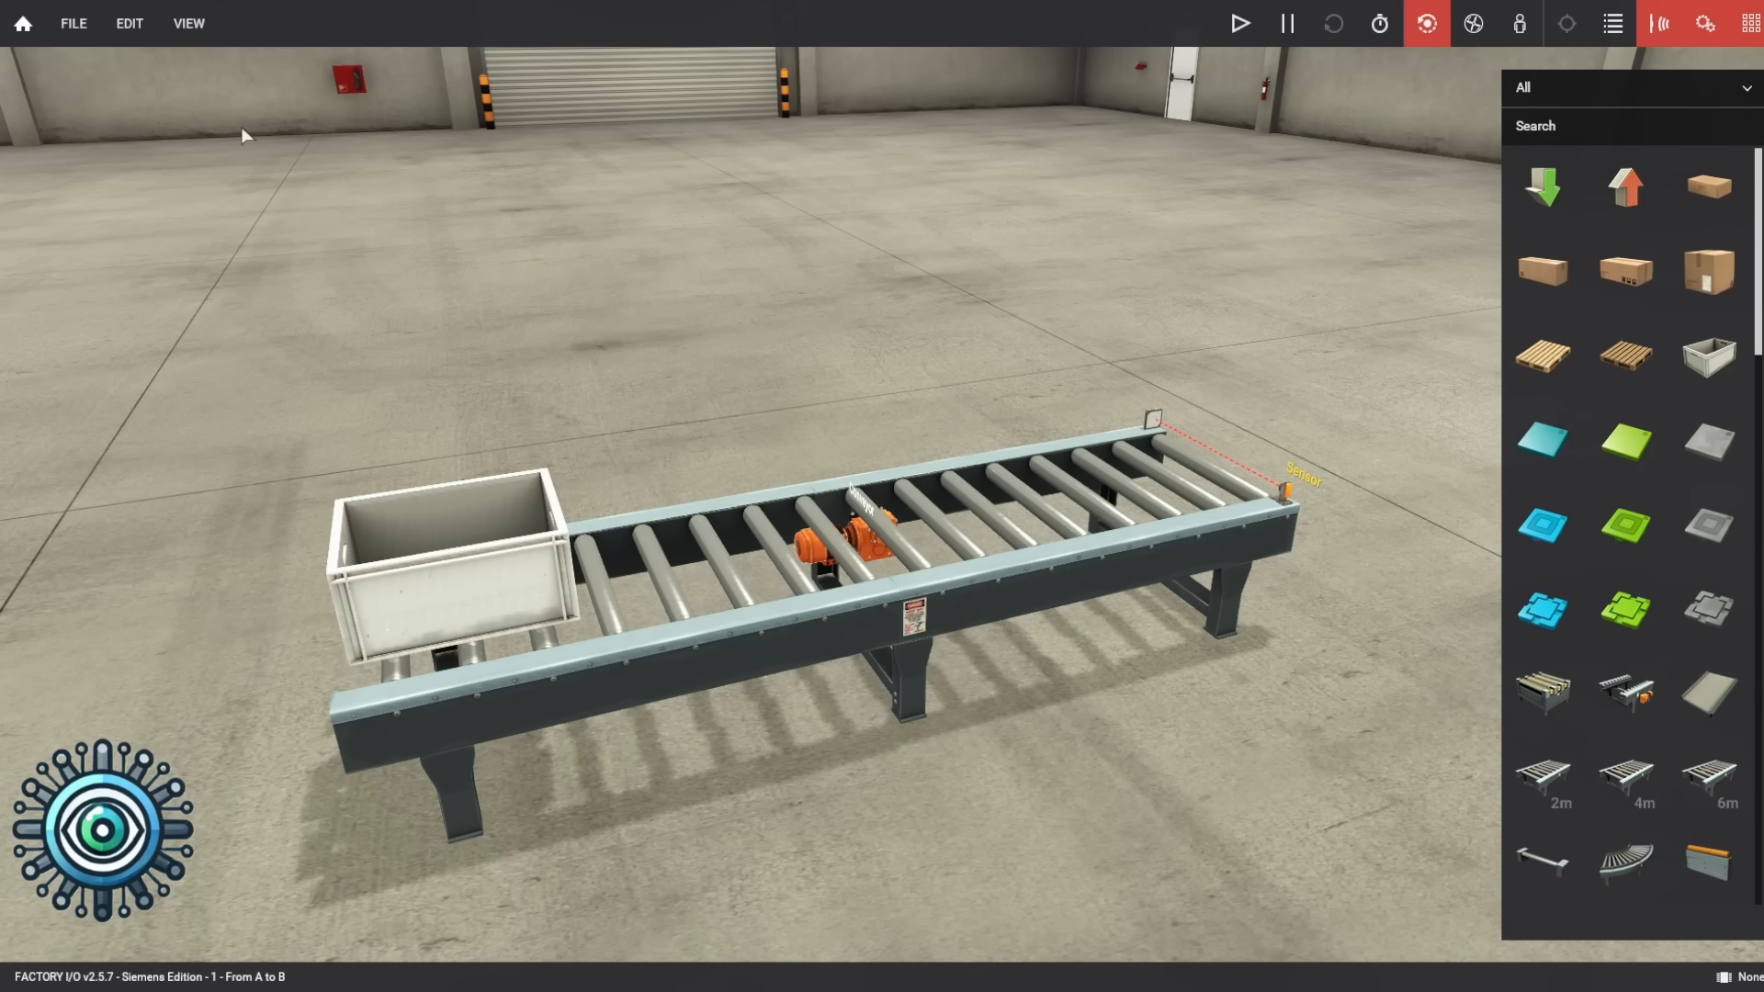
Select Siemens S7-PLCSIM as the scene's driver
left_click(74, 27)
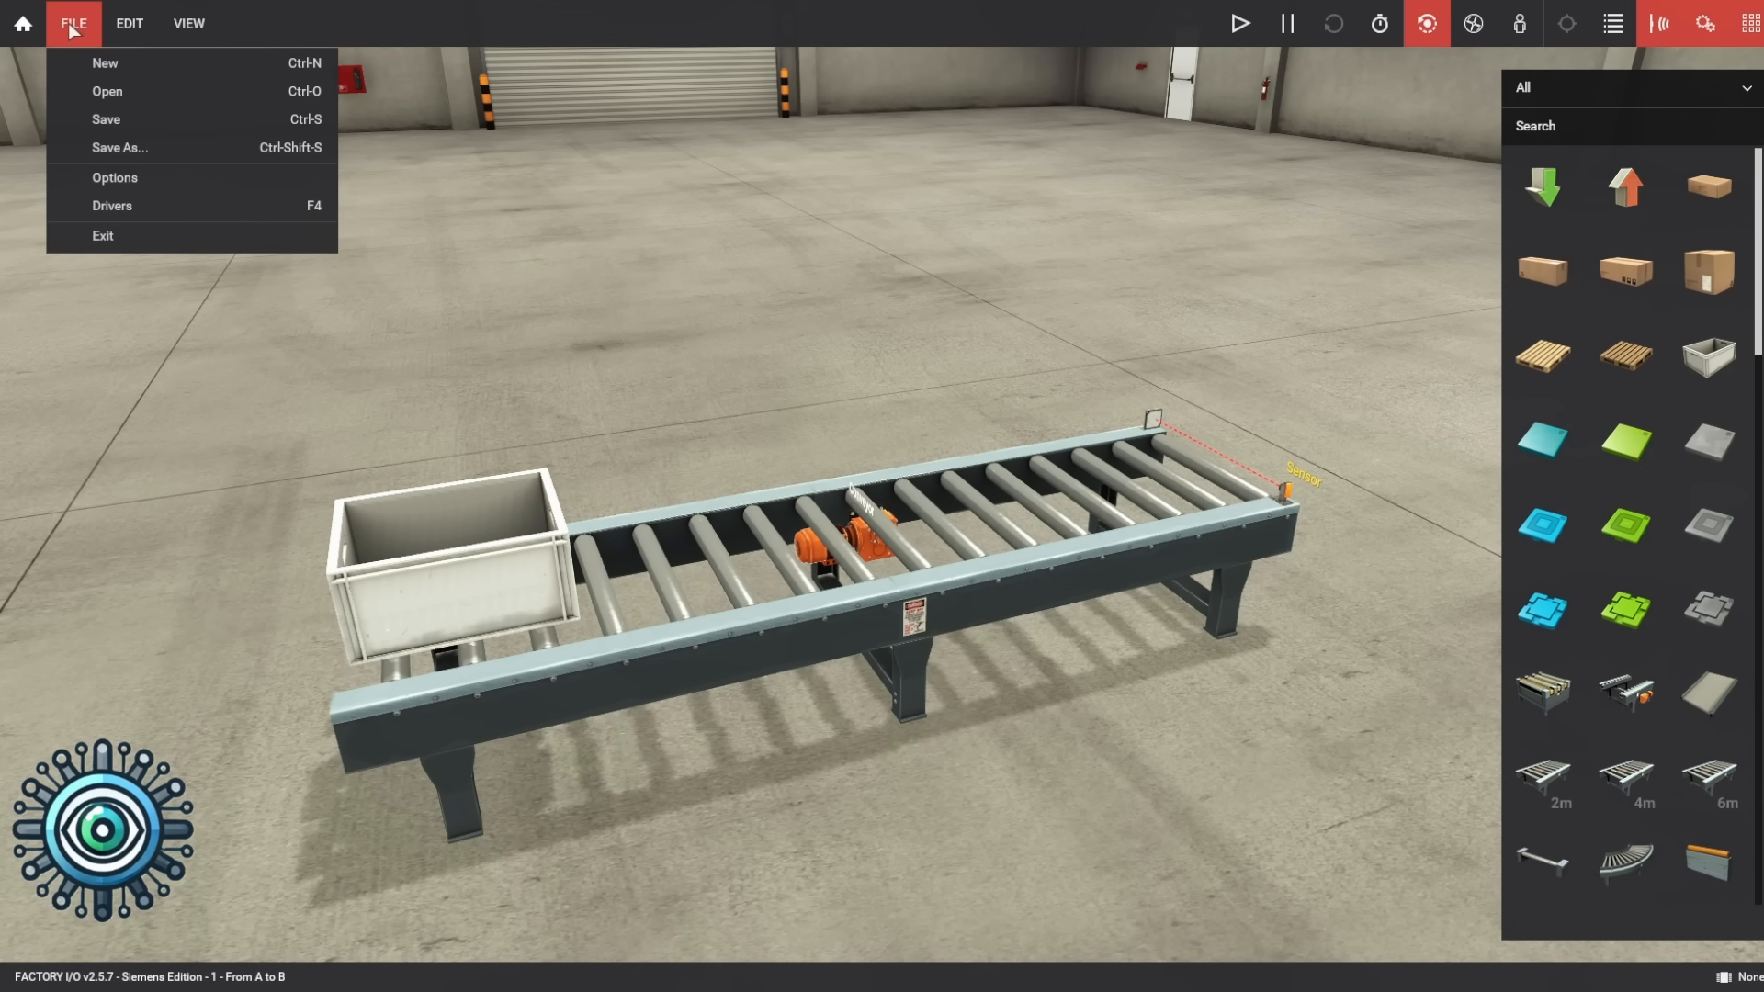
left_click(121, 210)
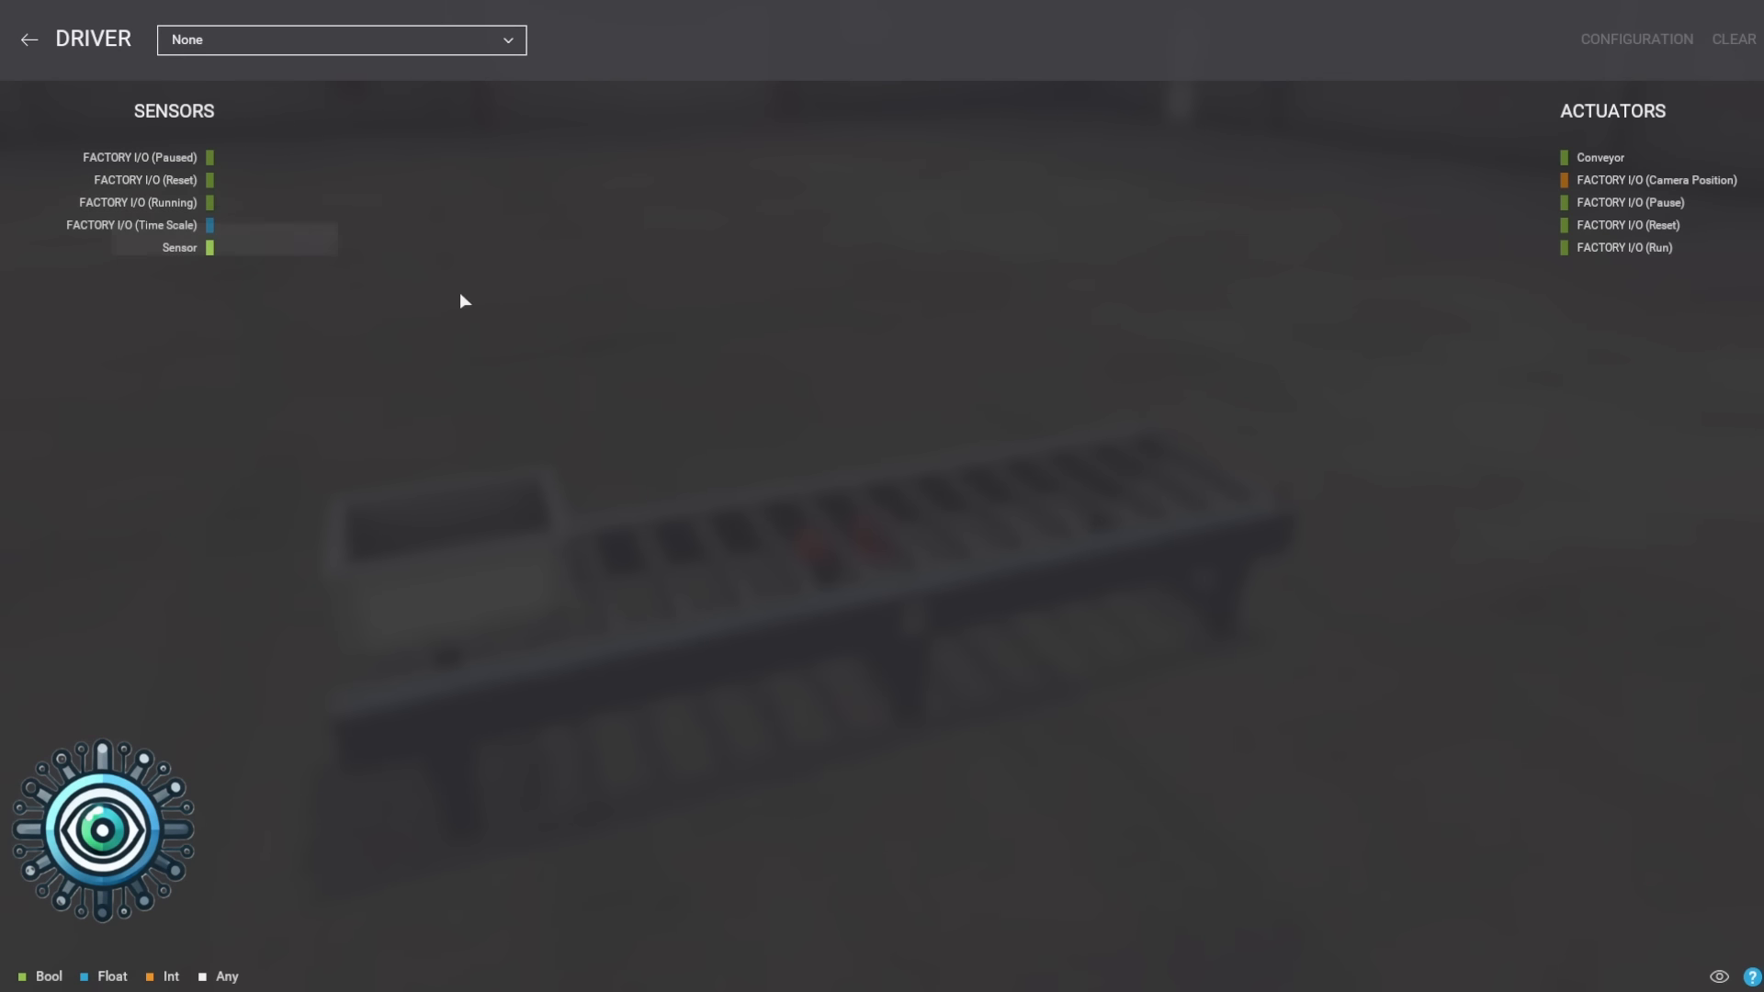
left_click(306, 46)
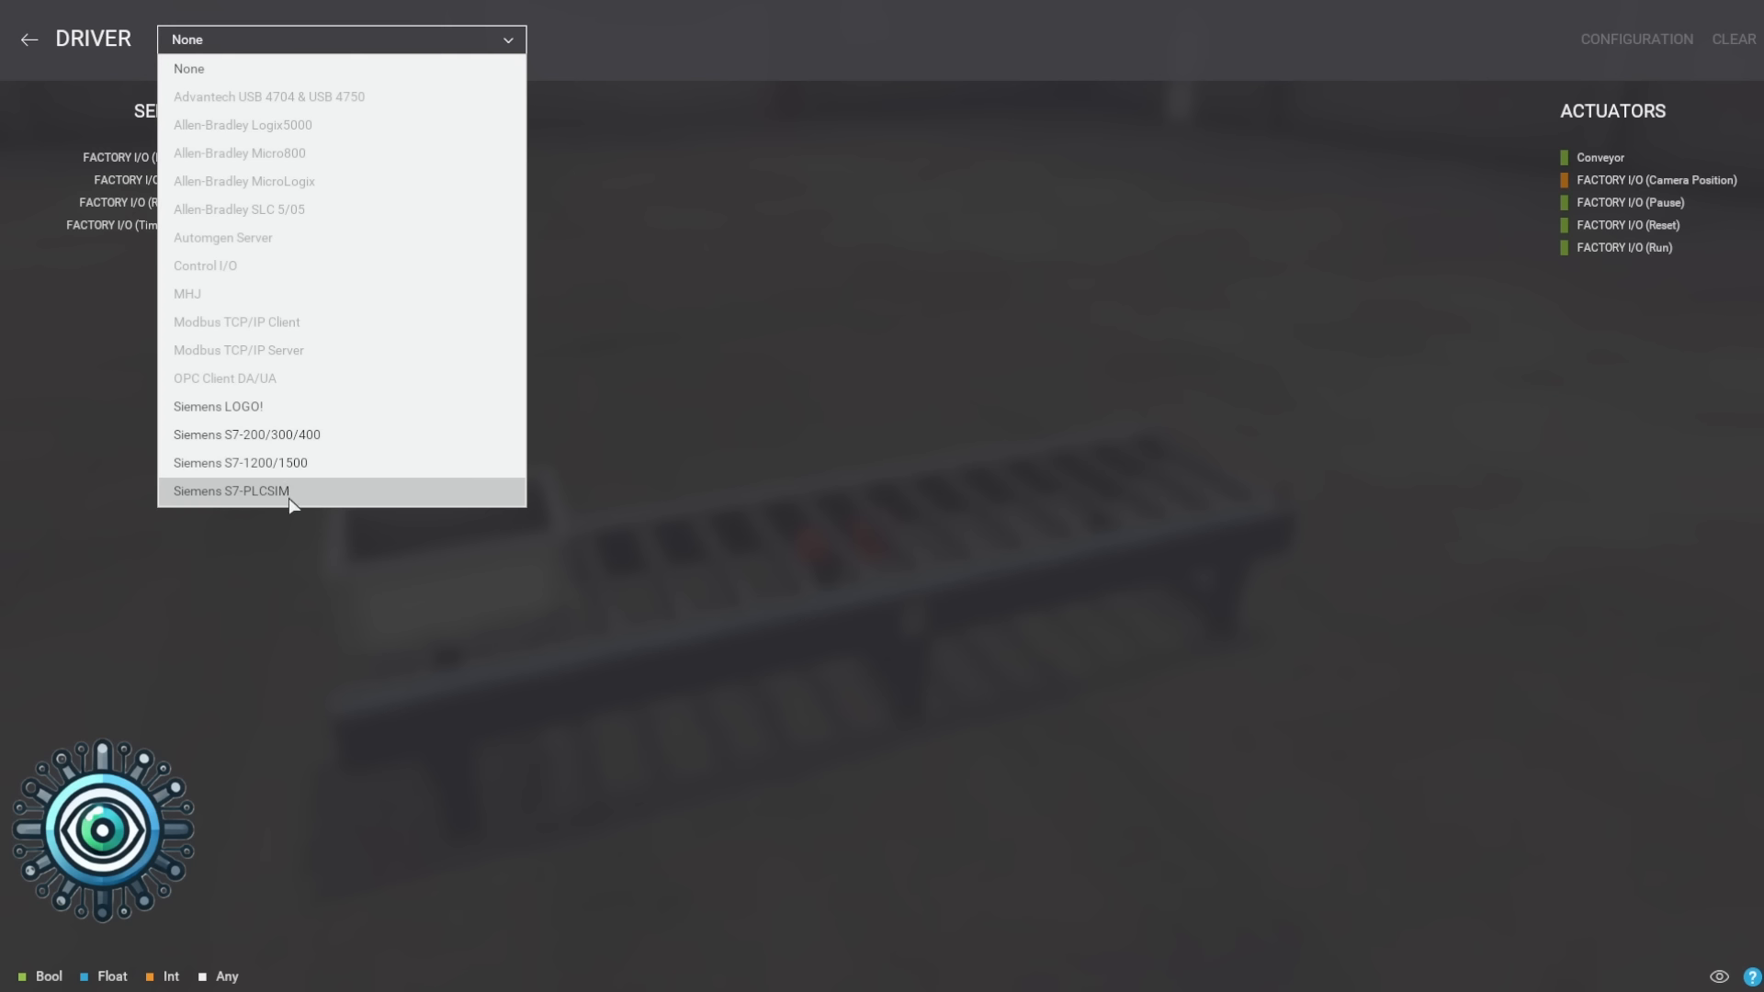
left_click(290, 492)
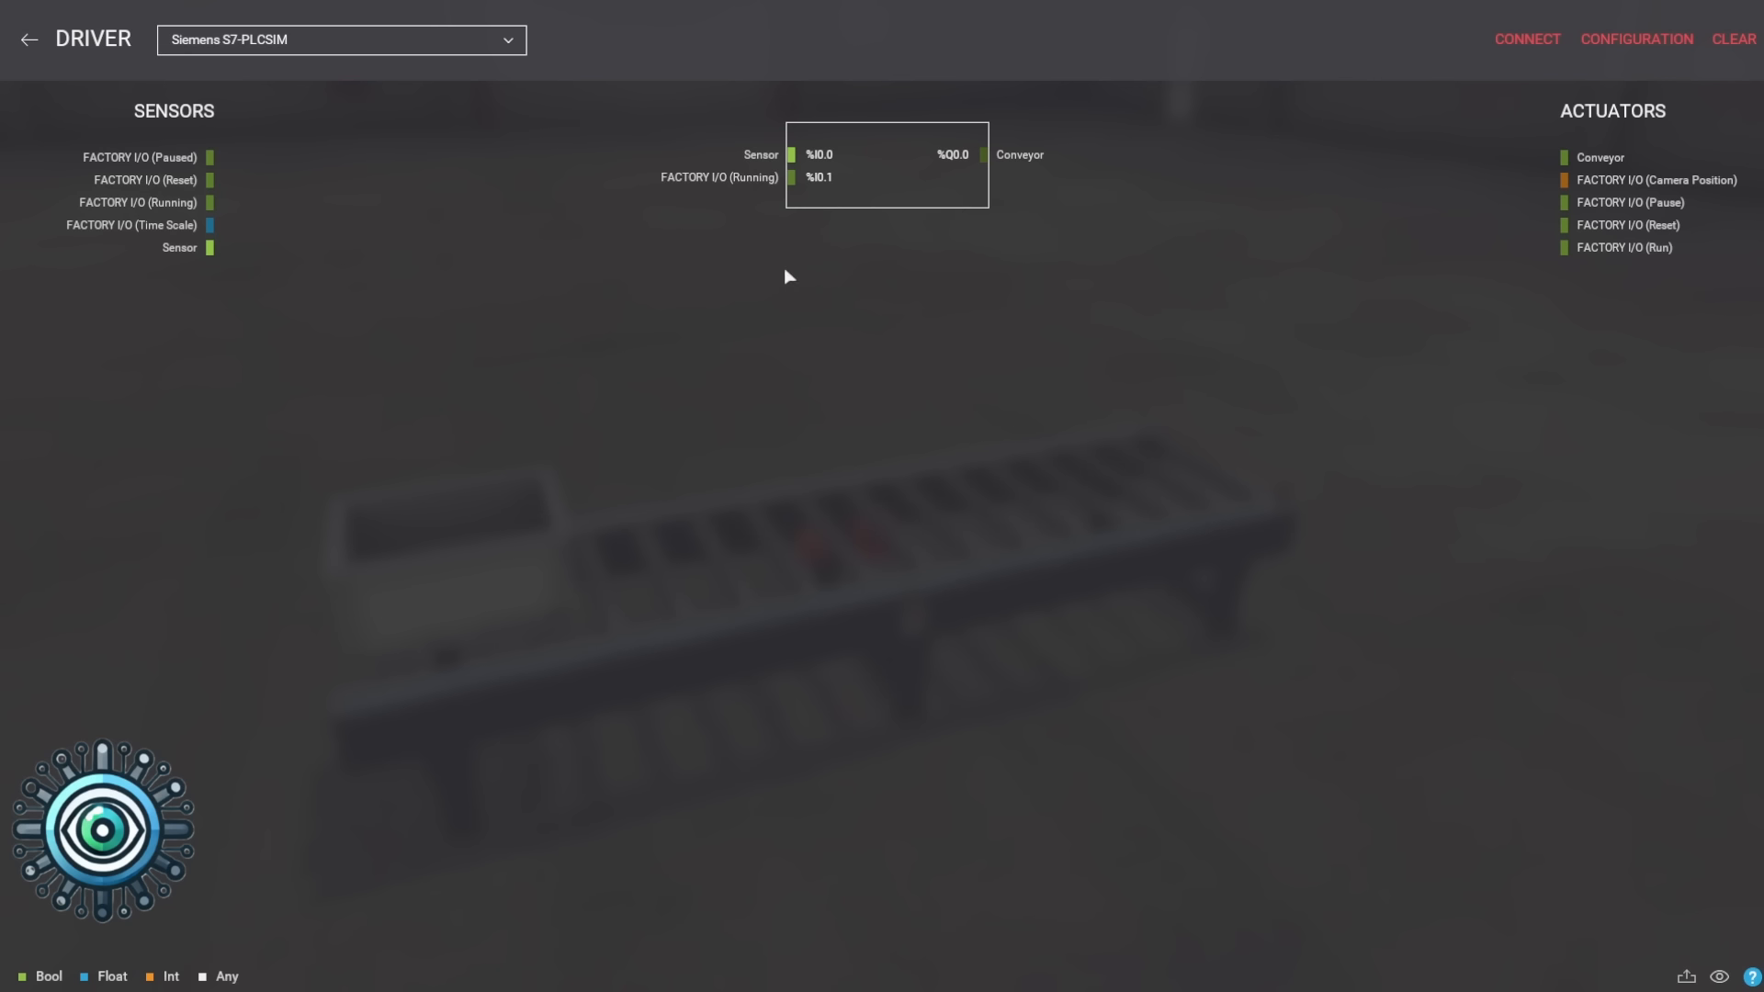
left_click(520, 41)
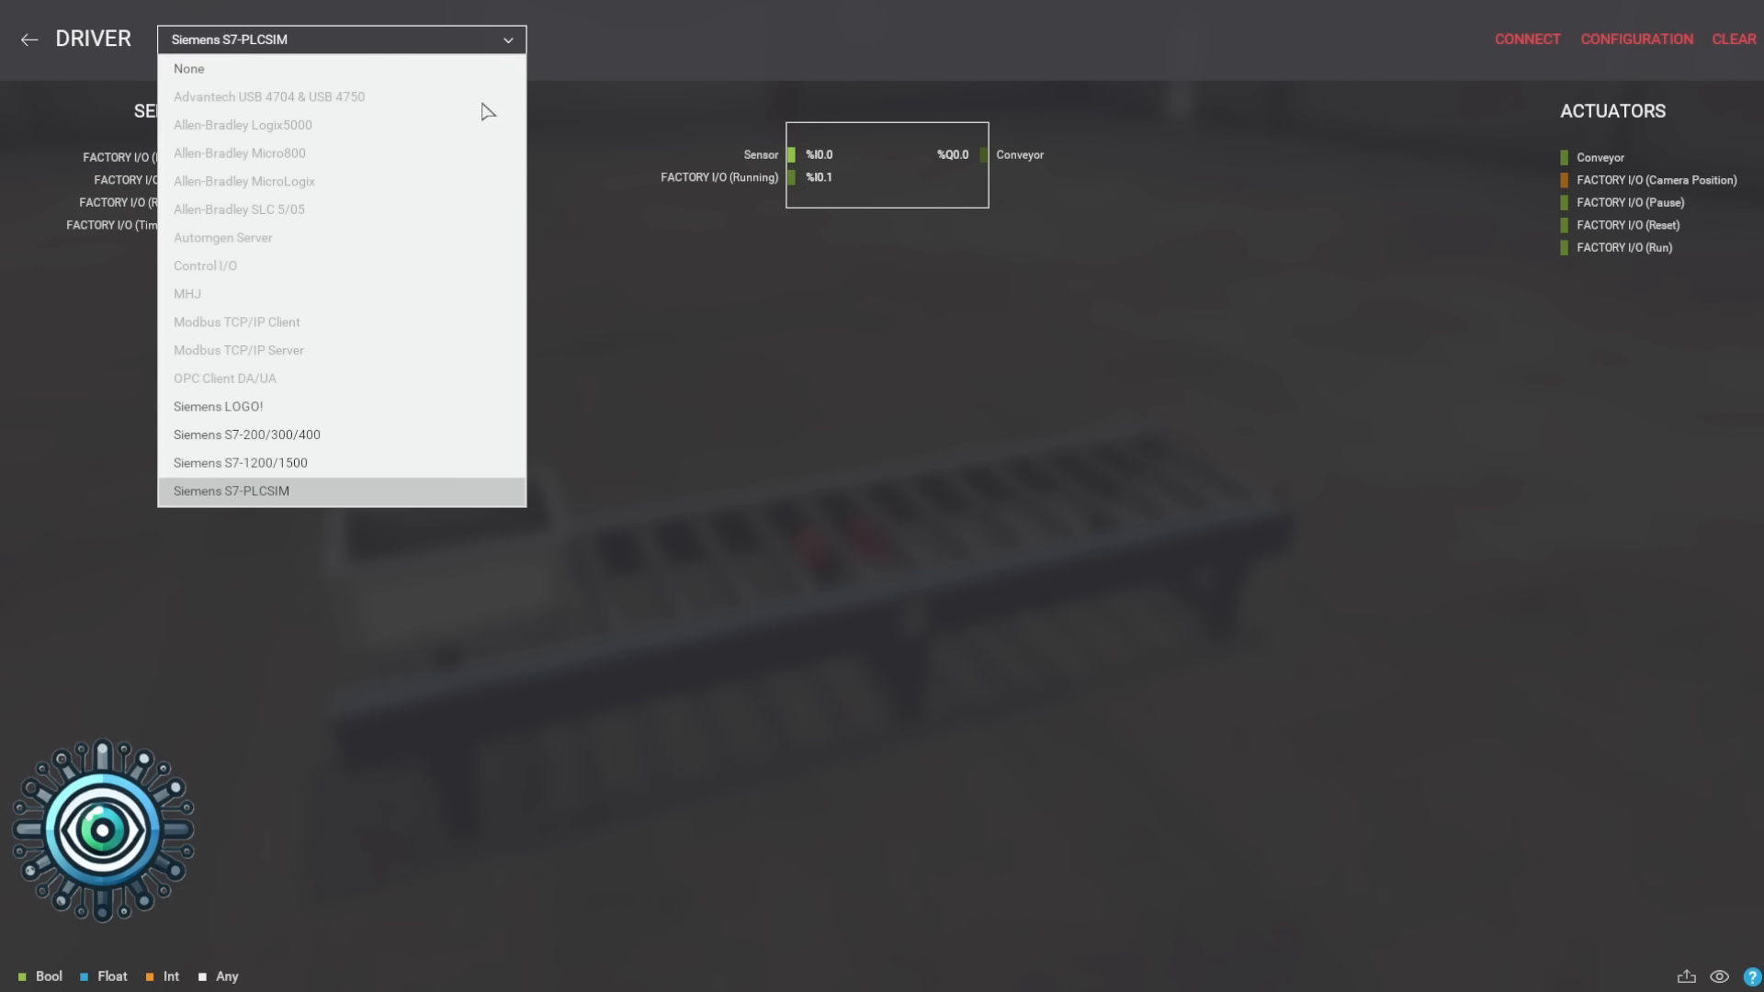
left_click(331, 500)
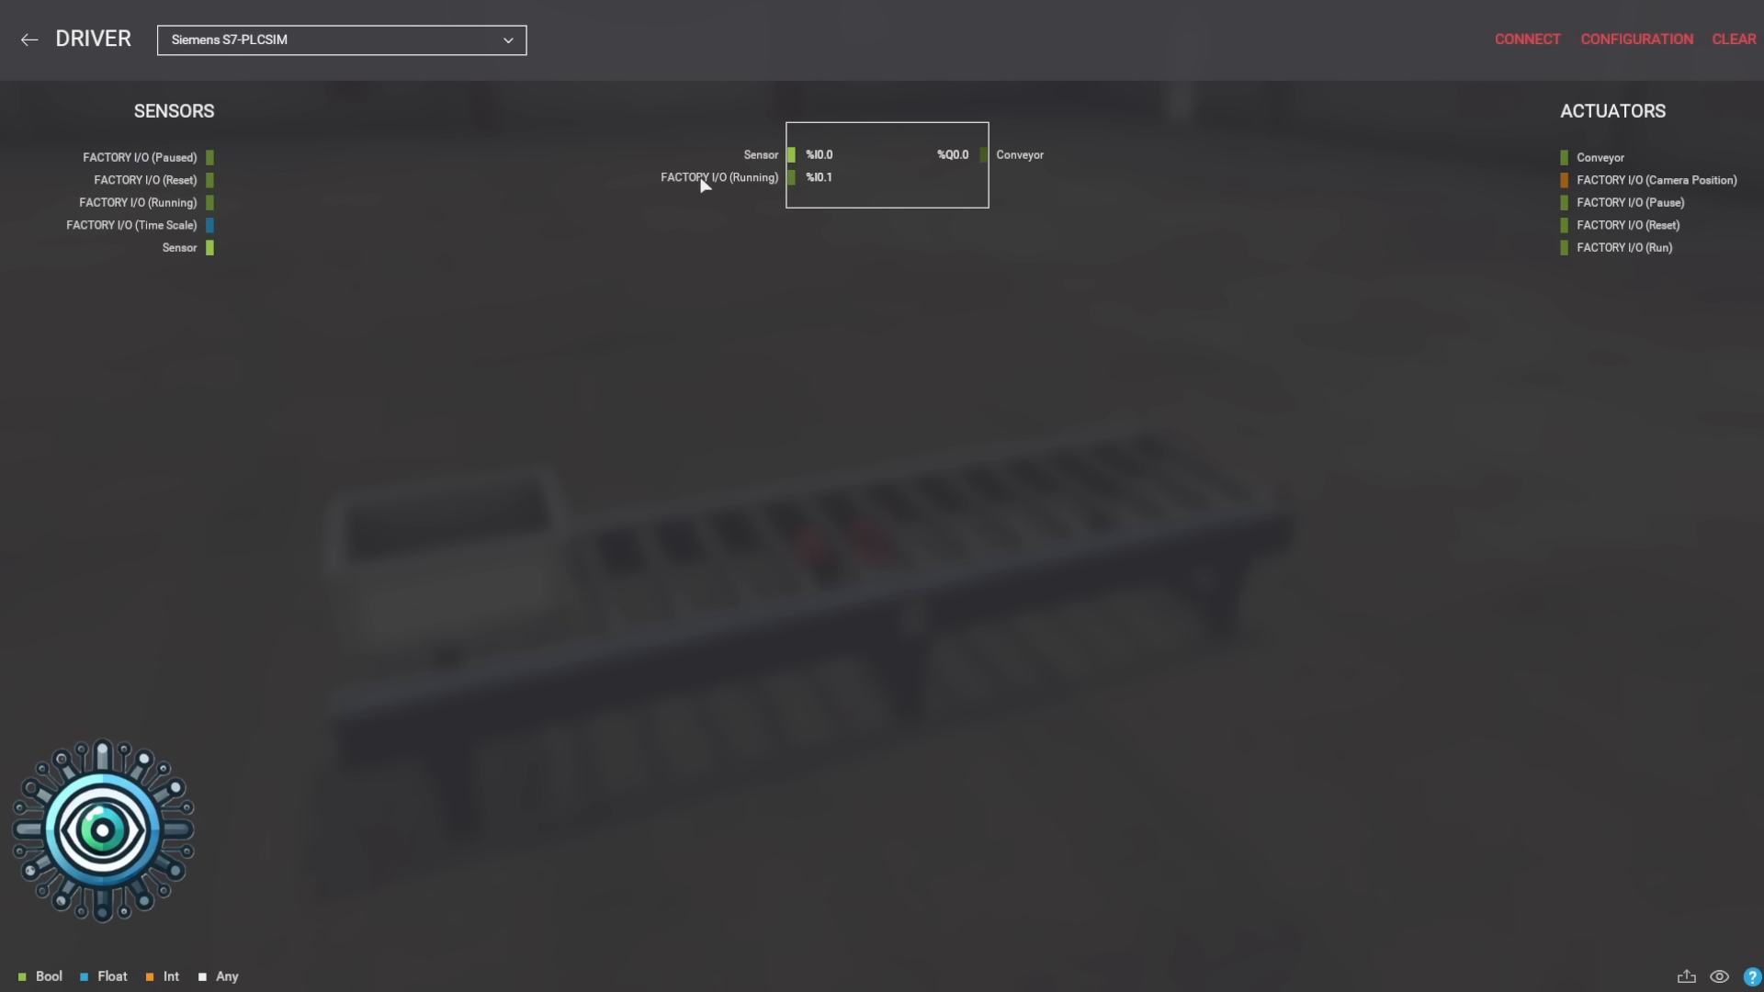
Remove the default tag assignments from the PLC, including FACTORY I/O (Running), and map Sensor to %I0.0 and Conveyor to %Q0.0
left_click_drag(701, 180, 501, 189)
left_click_drag(1038, 155, 1136, 165)
left_click_drag(756, 157, 485, 181)
left_click_drag(156, 258, 790, 156)
left_click_drag(1500, 159, 1044, 154)
Set the Bool Inputs count to 1 in the S7-PLCSIM driver configuration and return to the driver mapping
left_click(1622, 42)
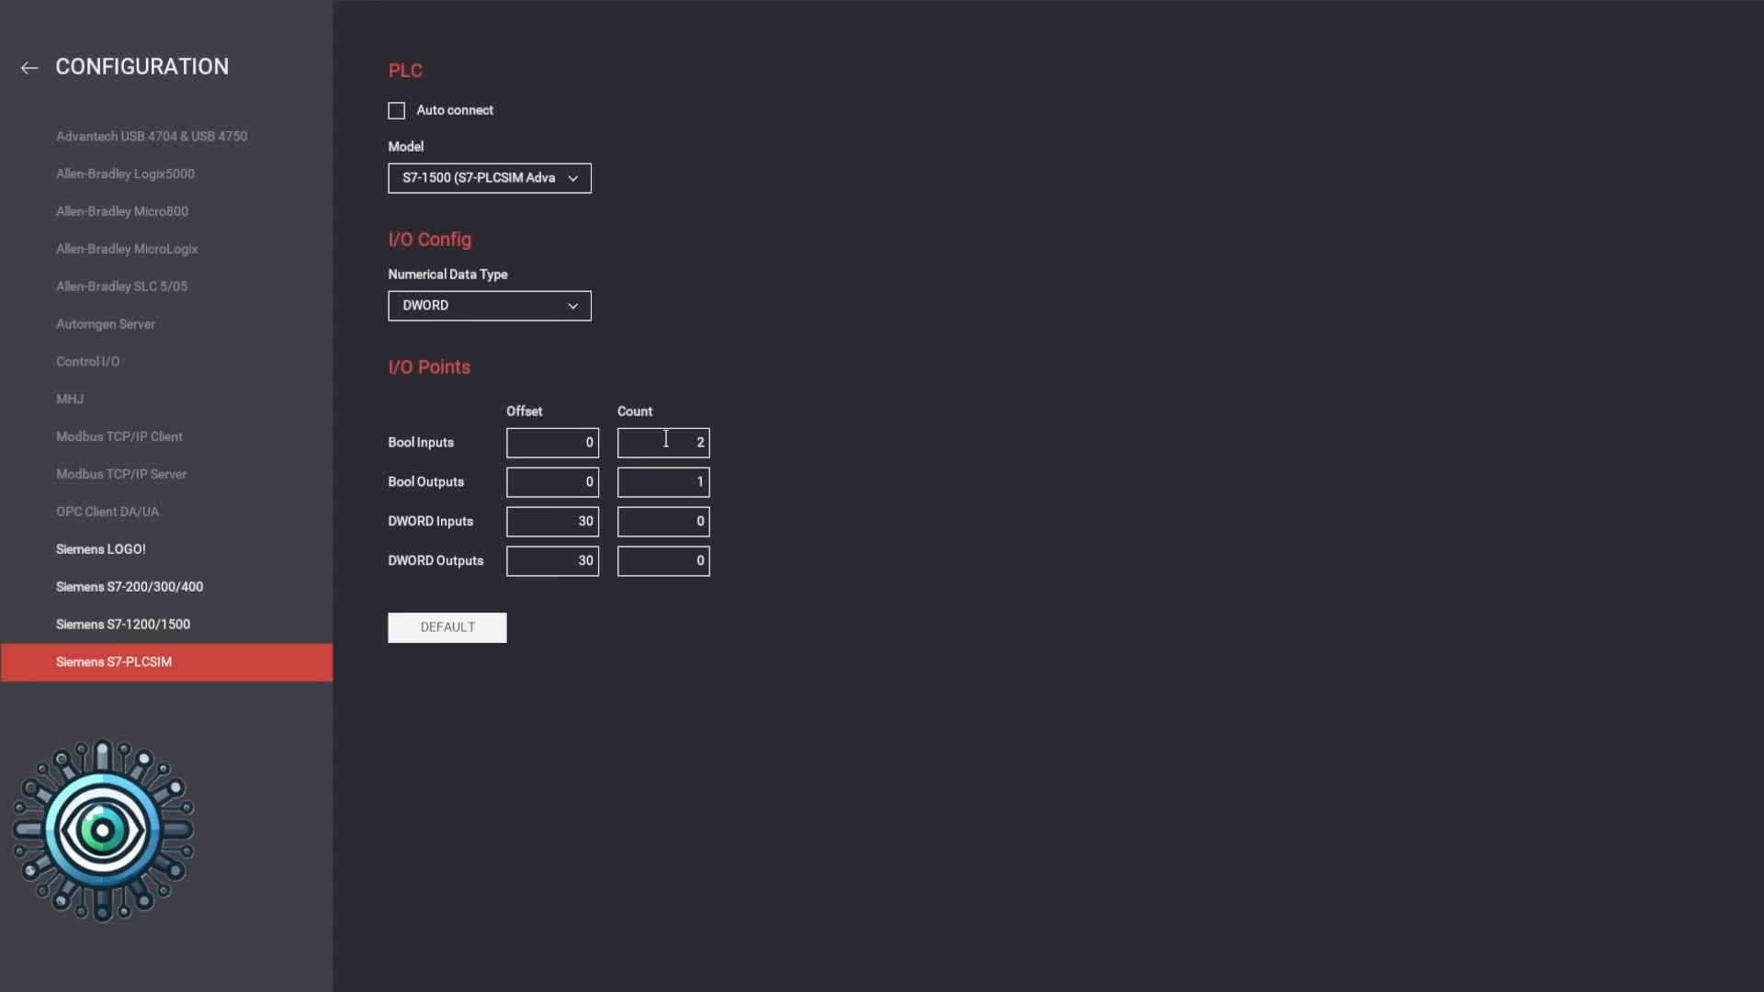
double_click(704, 440)
type("1")
left_click(28, 69)
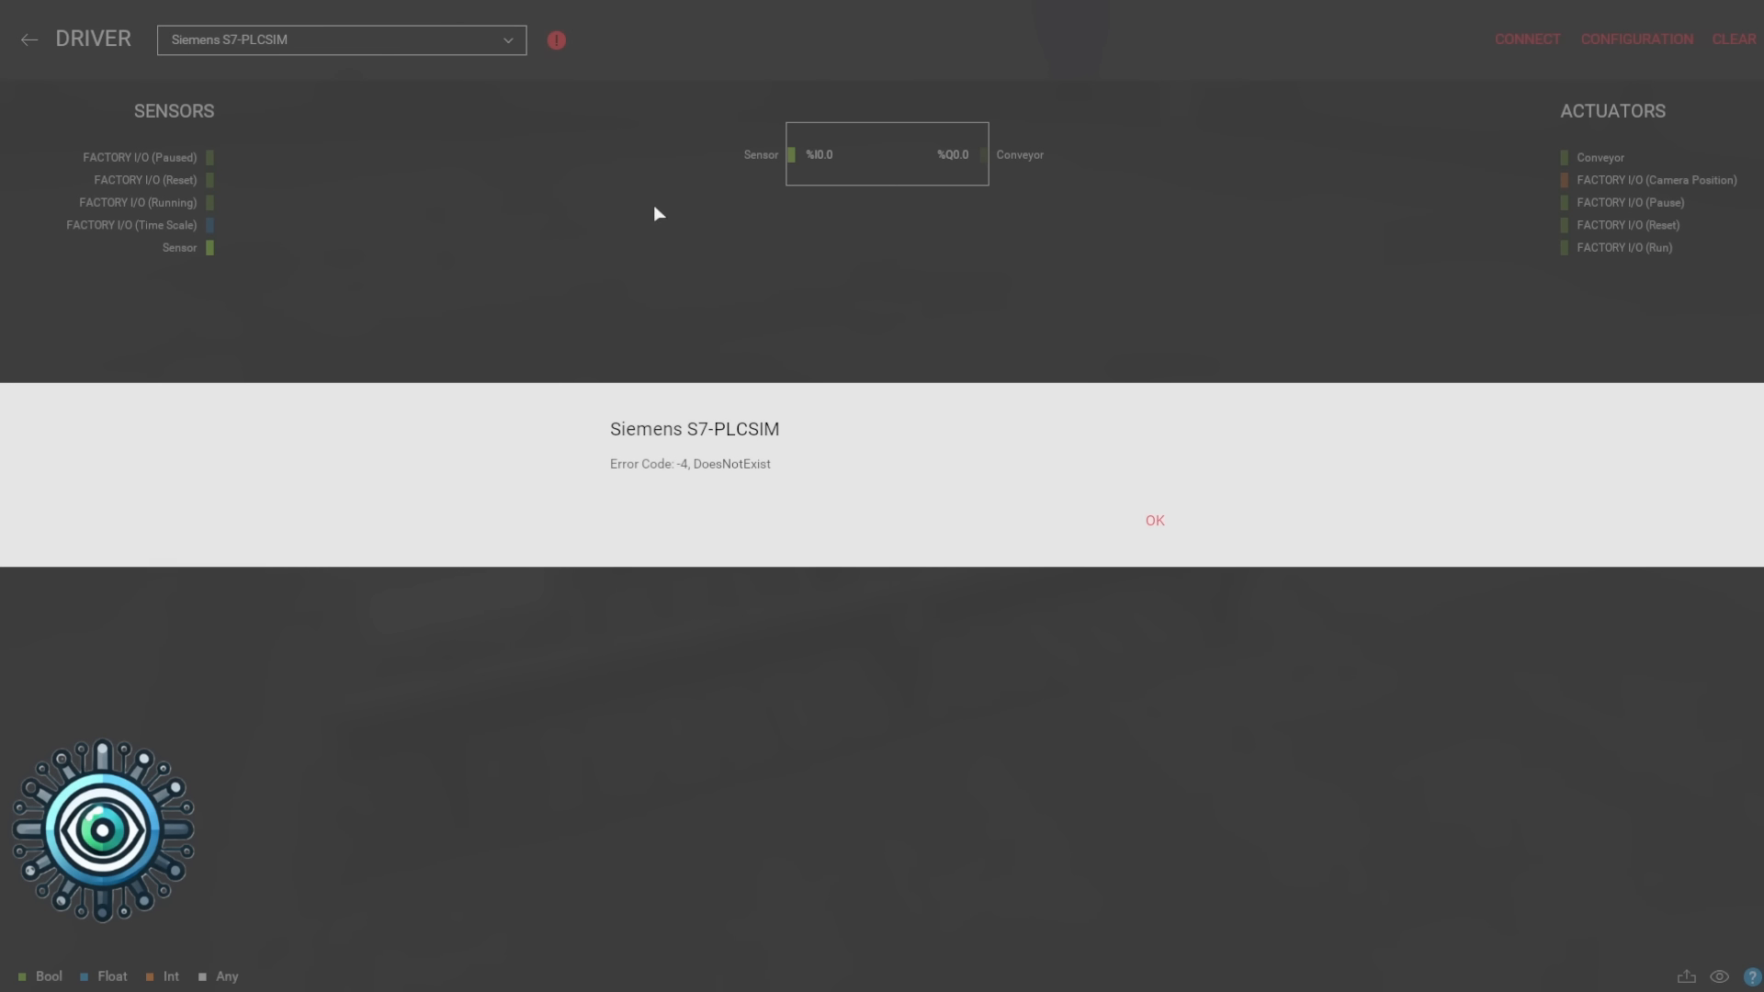
left_click(1166, 531)
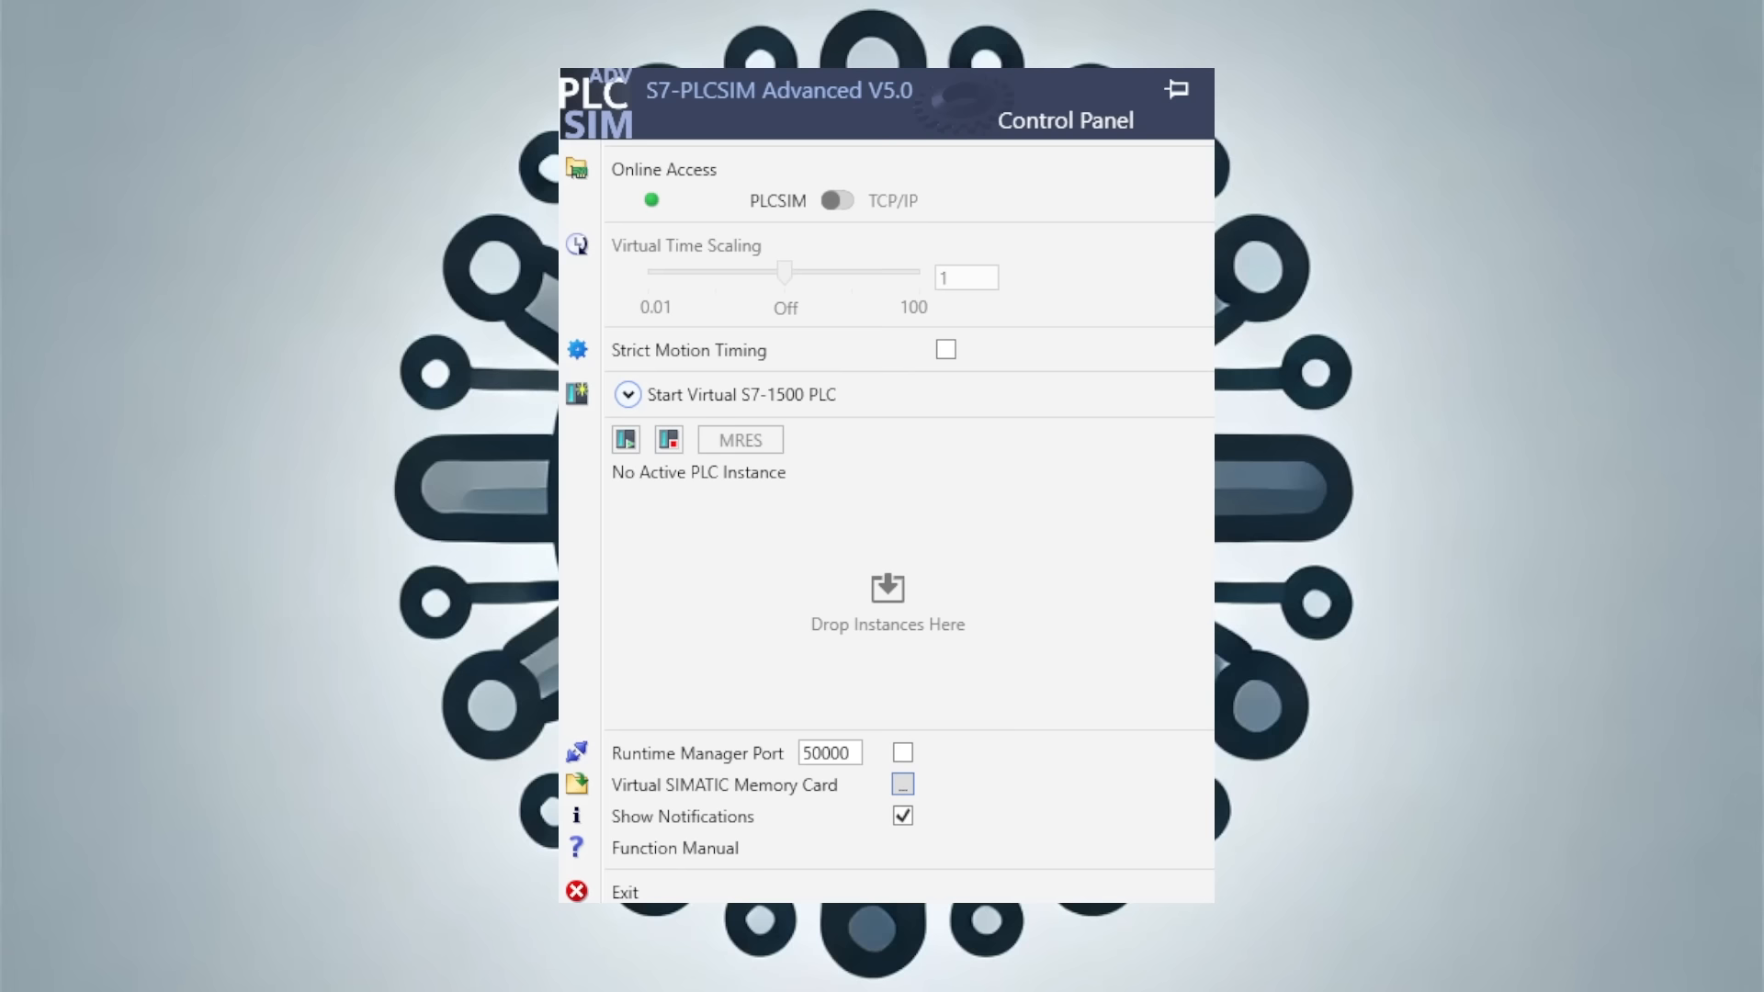
Switch to S7-PLCSIM Advanced and start a virtual S7-1500 PLC instance named "factoryio"
left_click(628, 394)
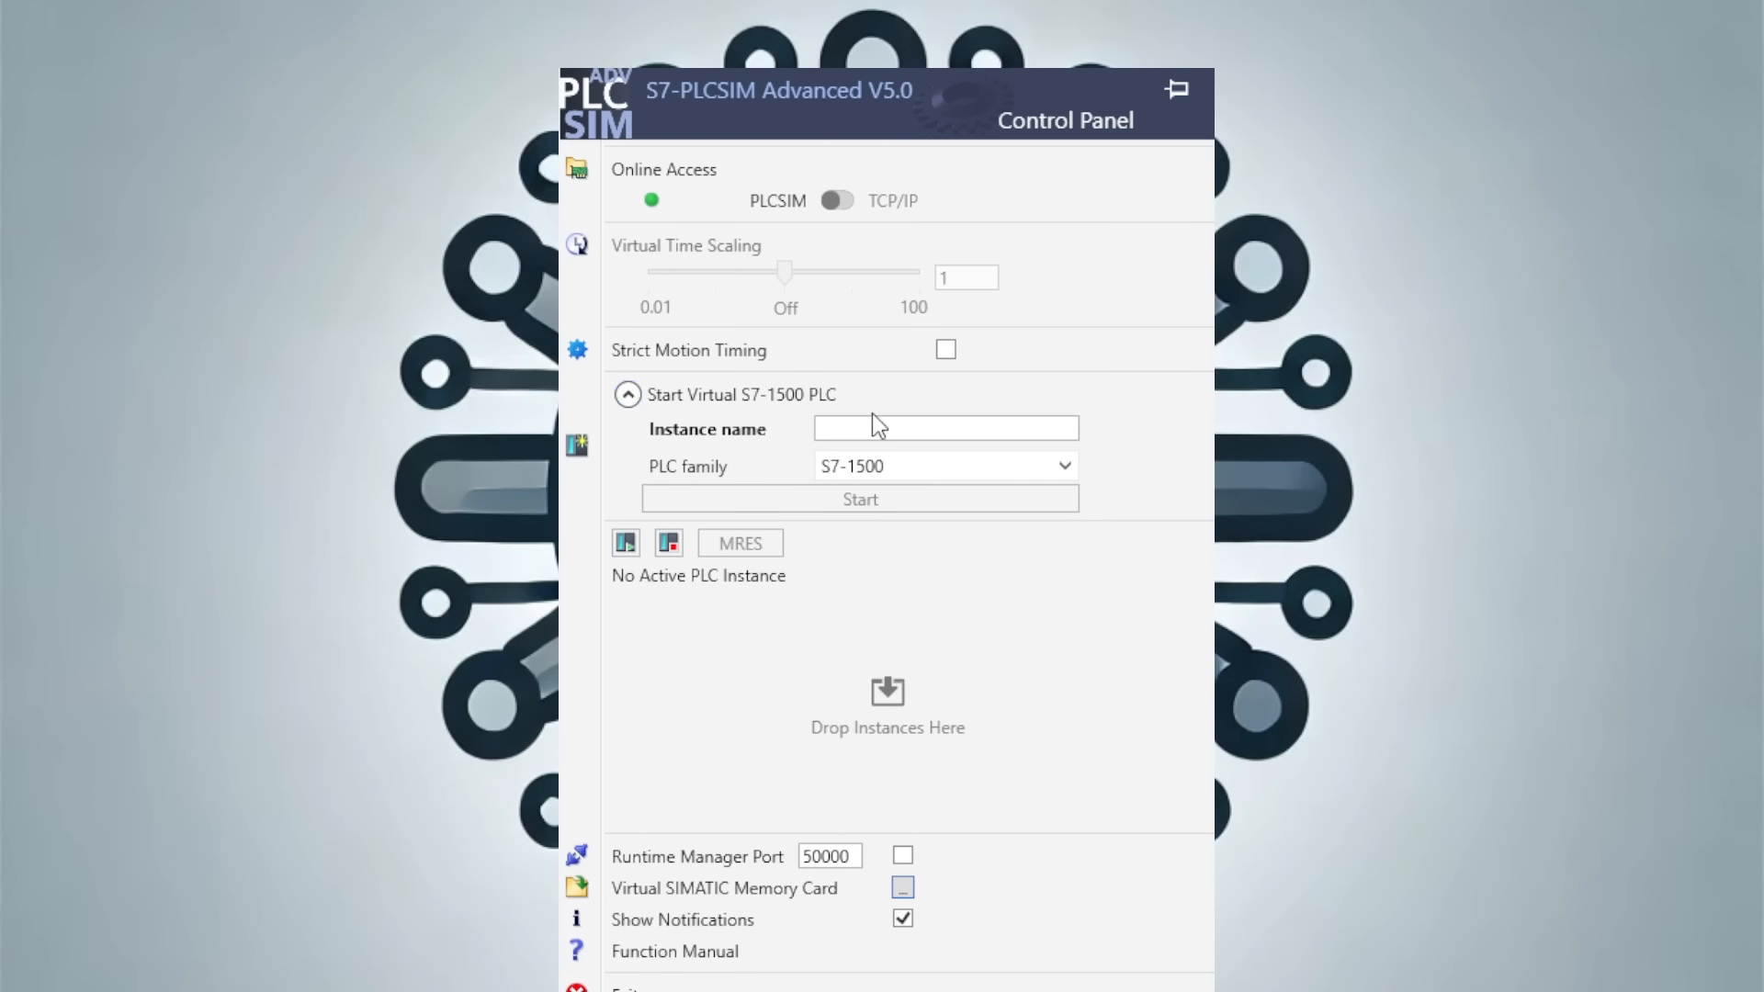
left_click(822, 428)
left_click(842, 430)
type("factoryi")
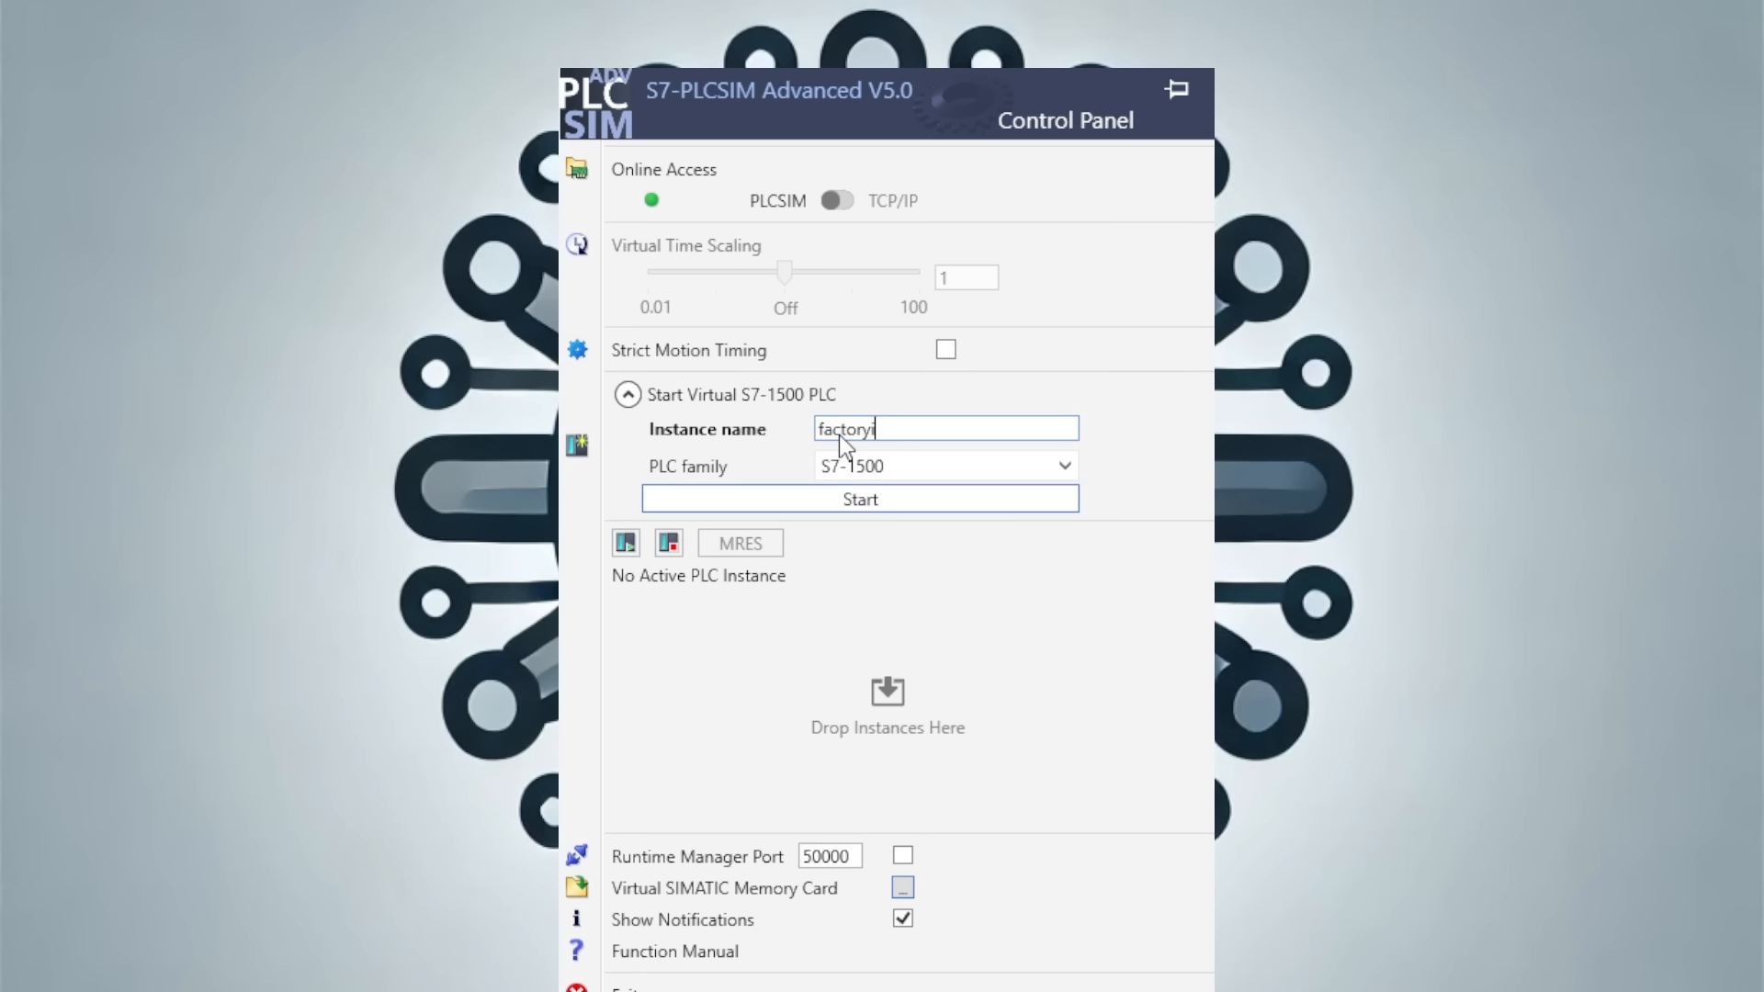
type("o")
left_click(791, 496)
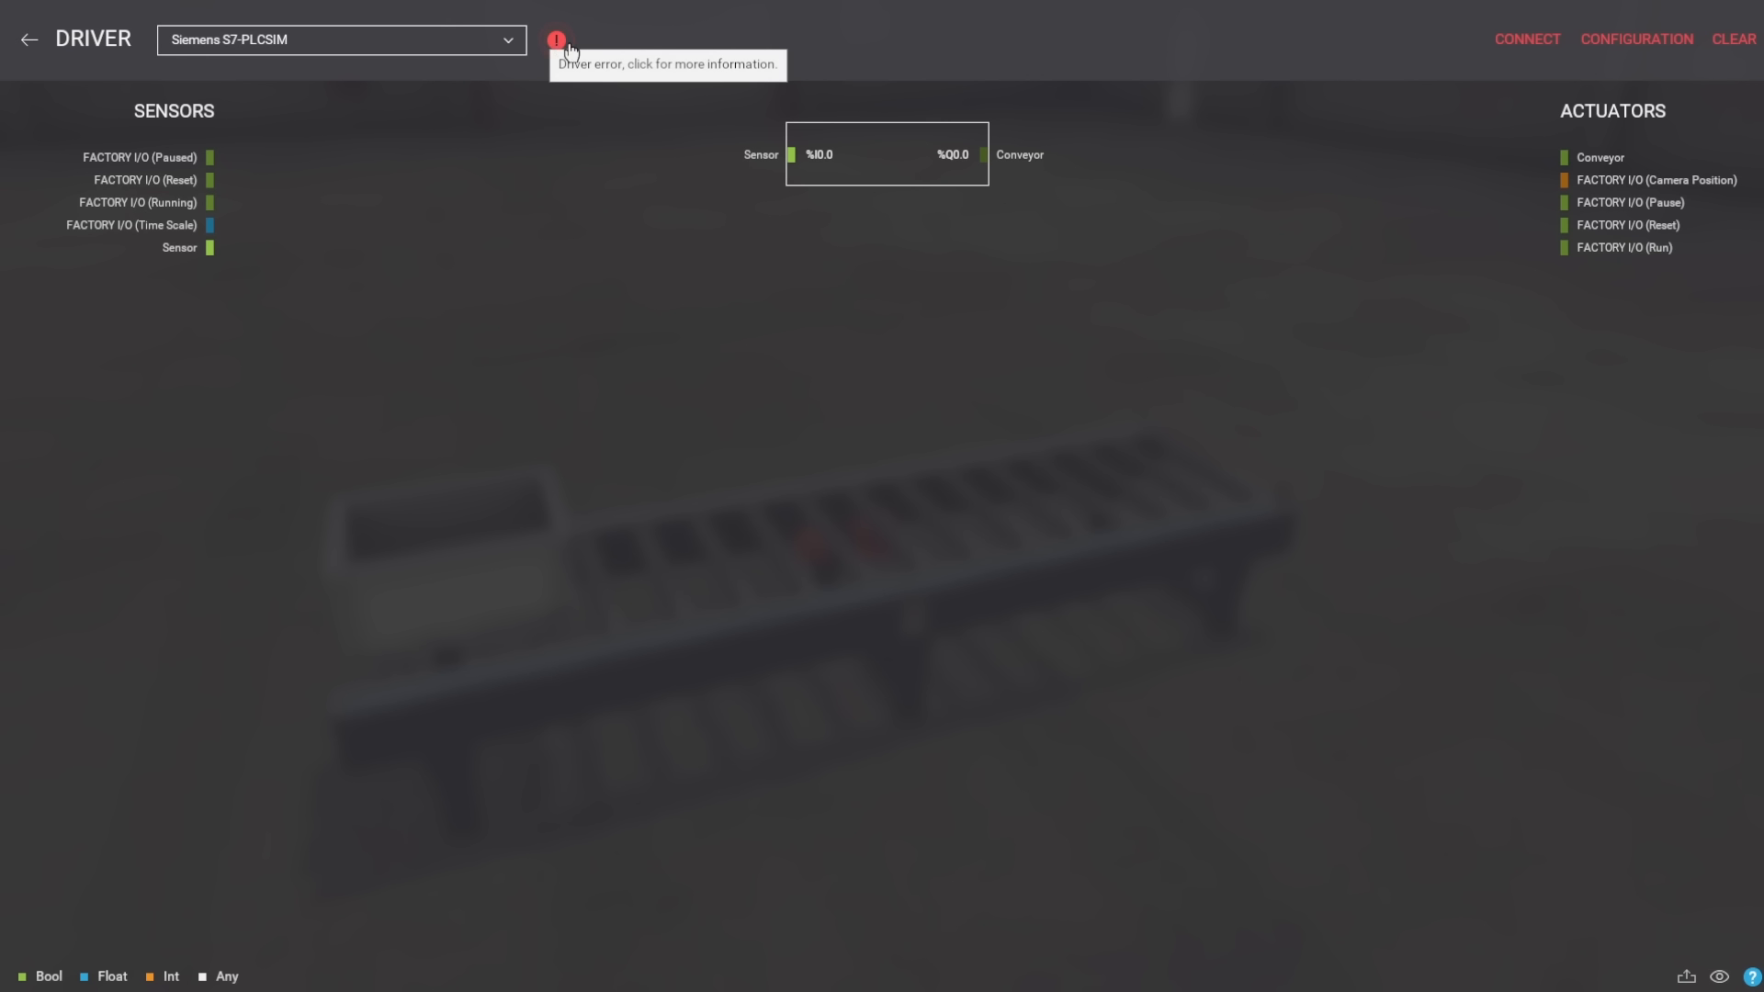
Switch back to Factory I/O, connect the S7-PLCSIM driver to the virtual PLC and leave the driver settings
left_click(1516, 38)
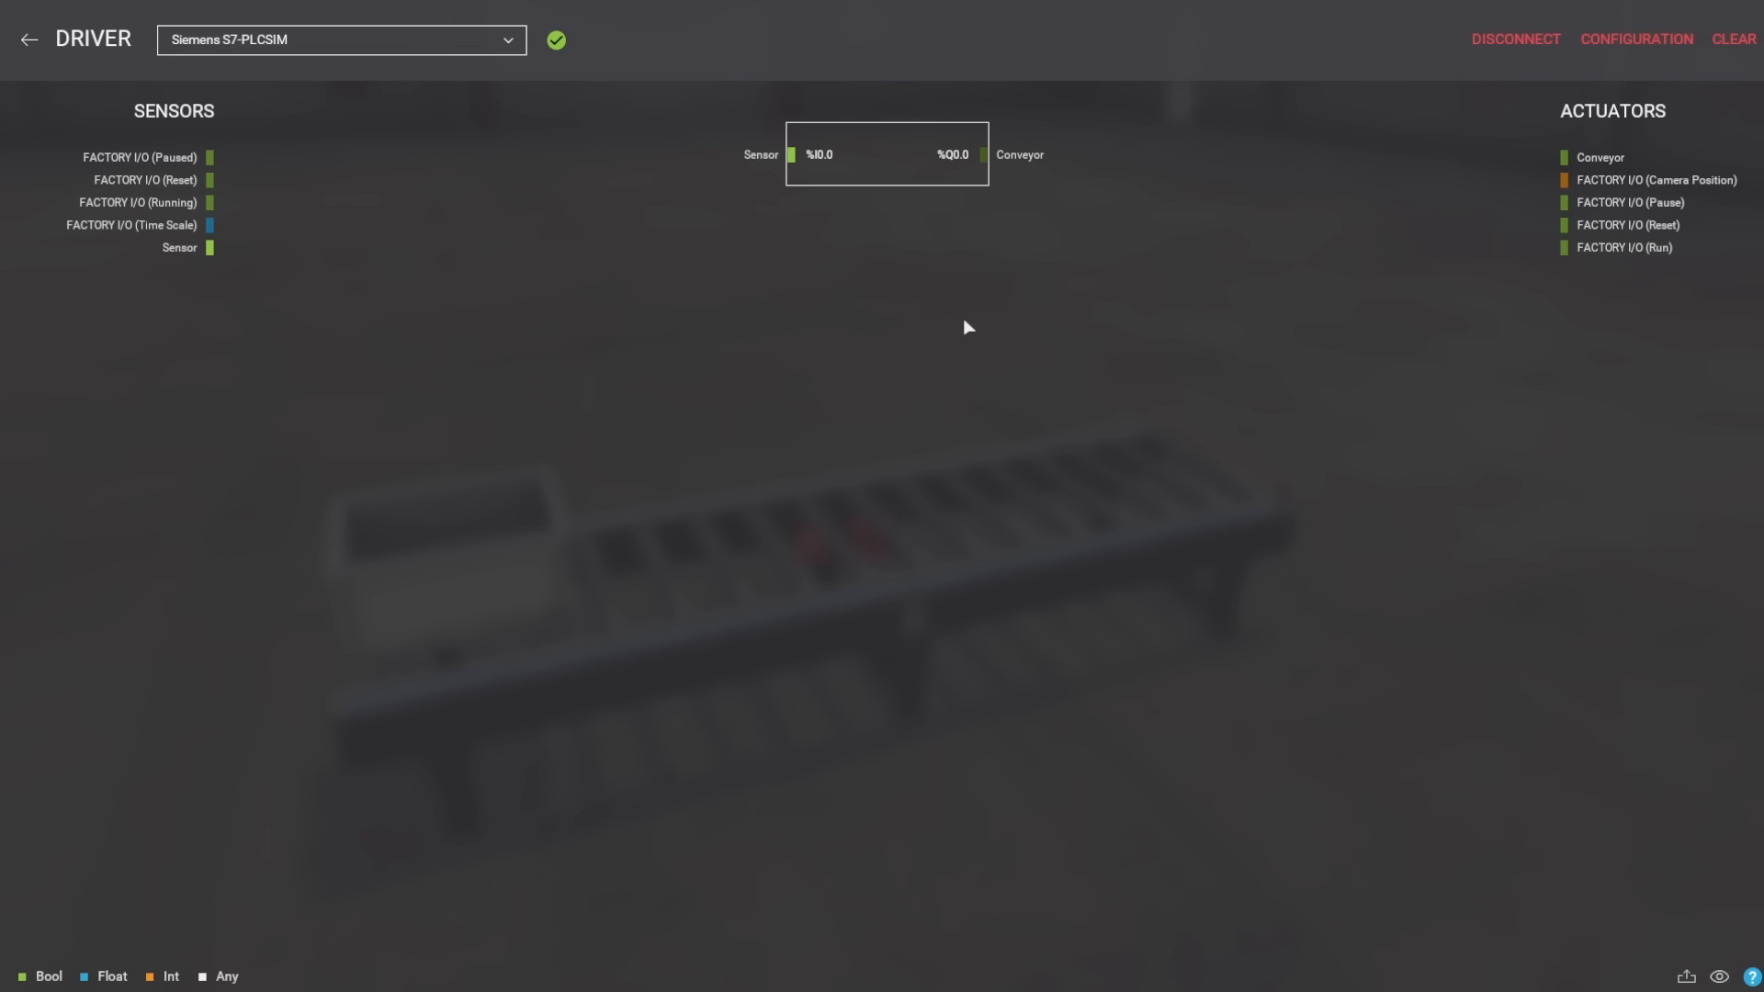
left_click(28, 38)
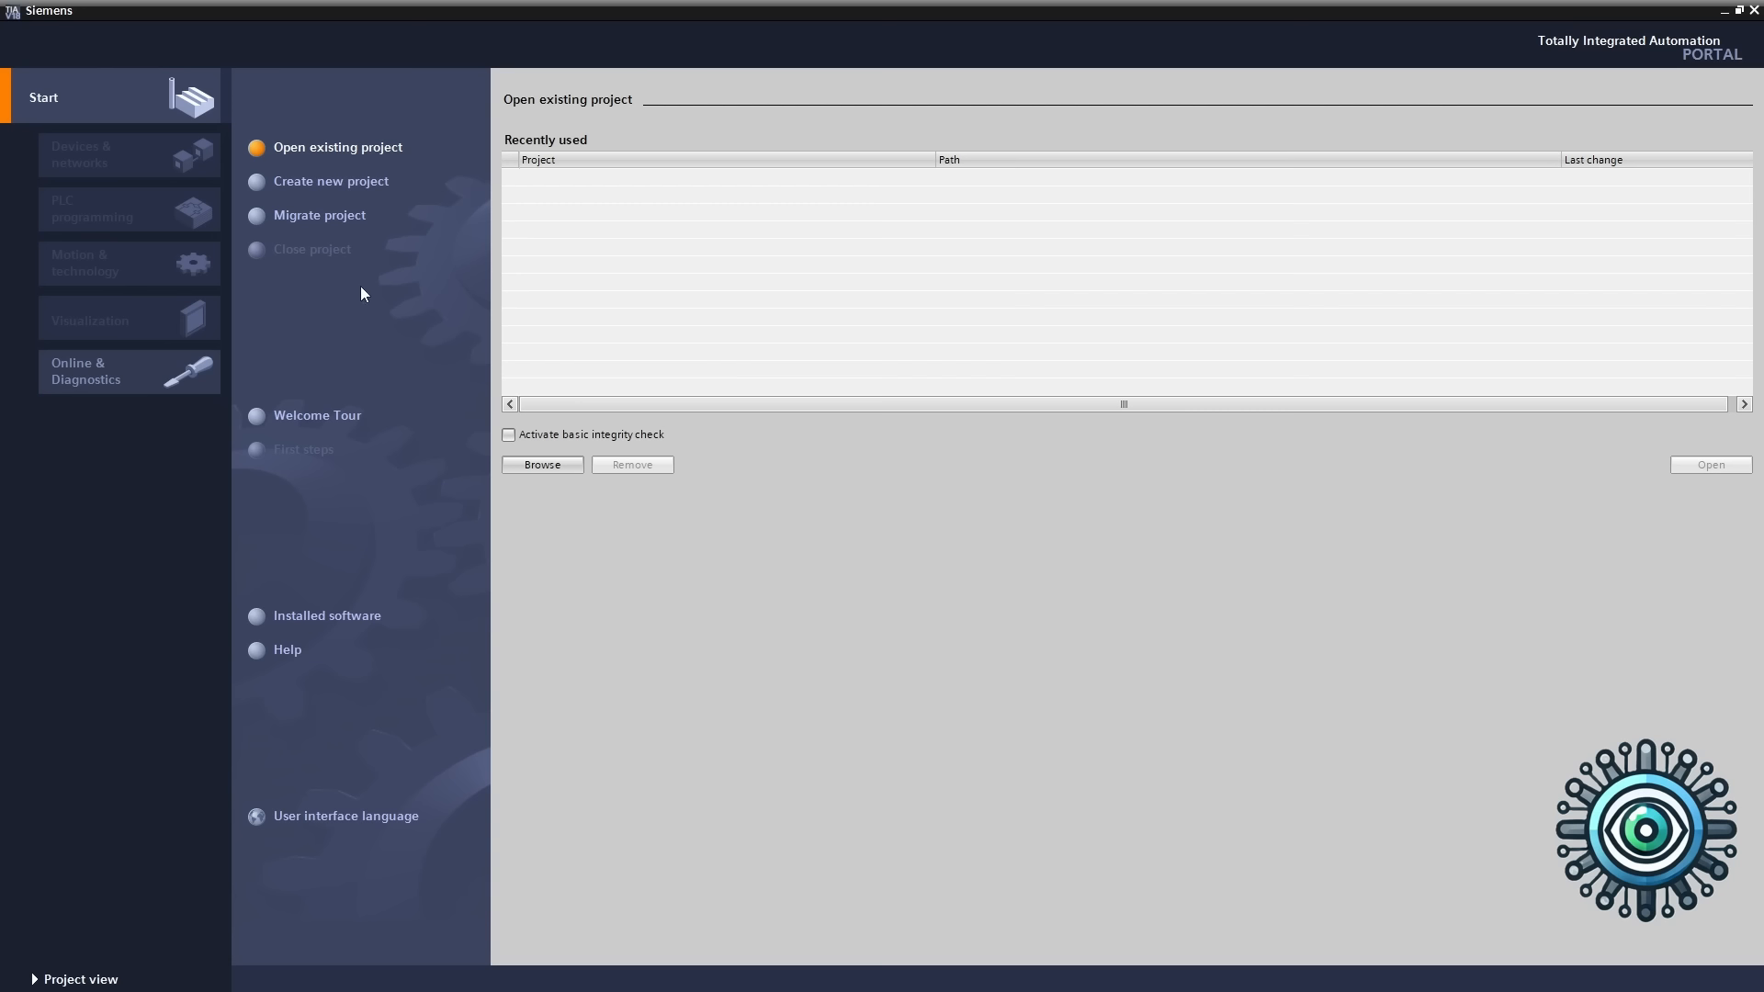
Switch to TIA Portal, create a new project named First_Project and open it in the project view
left_click(353, 183)
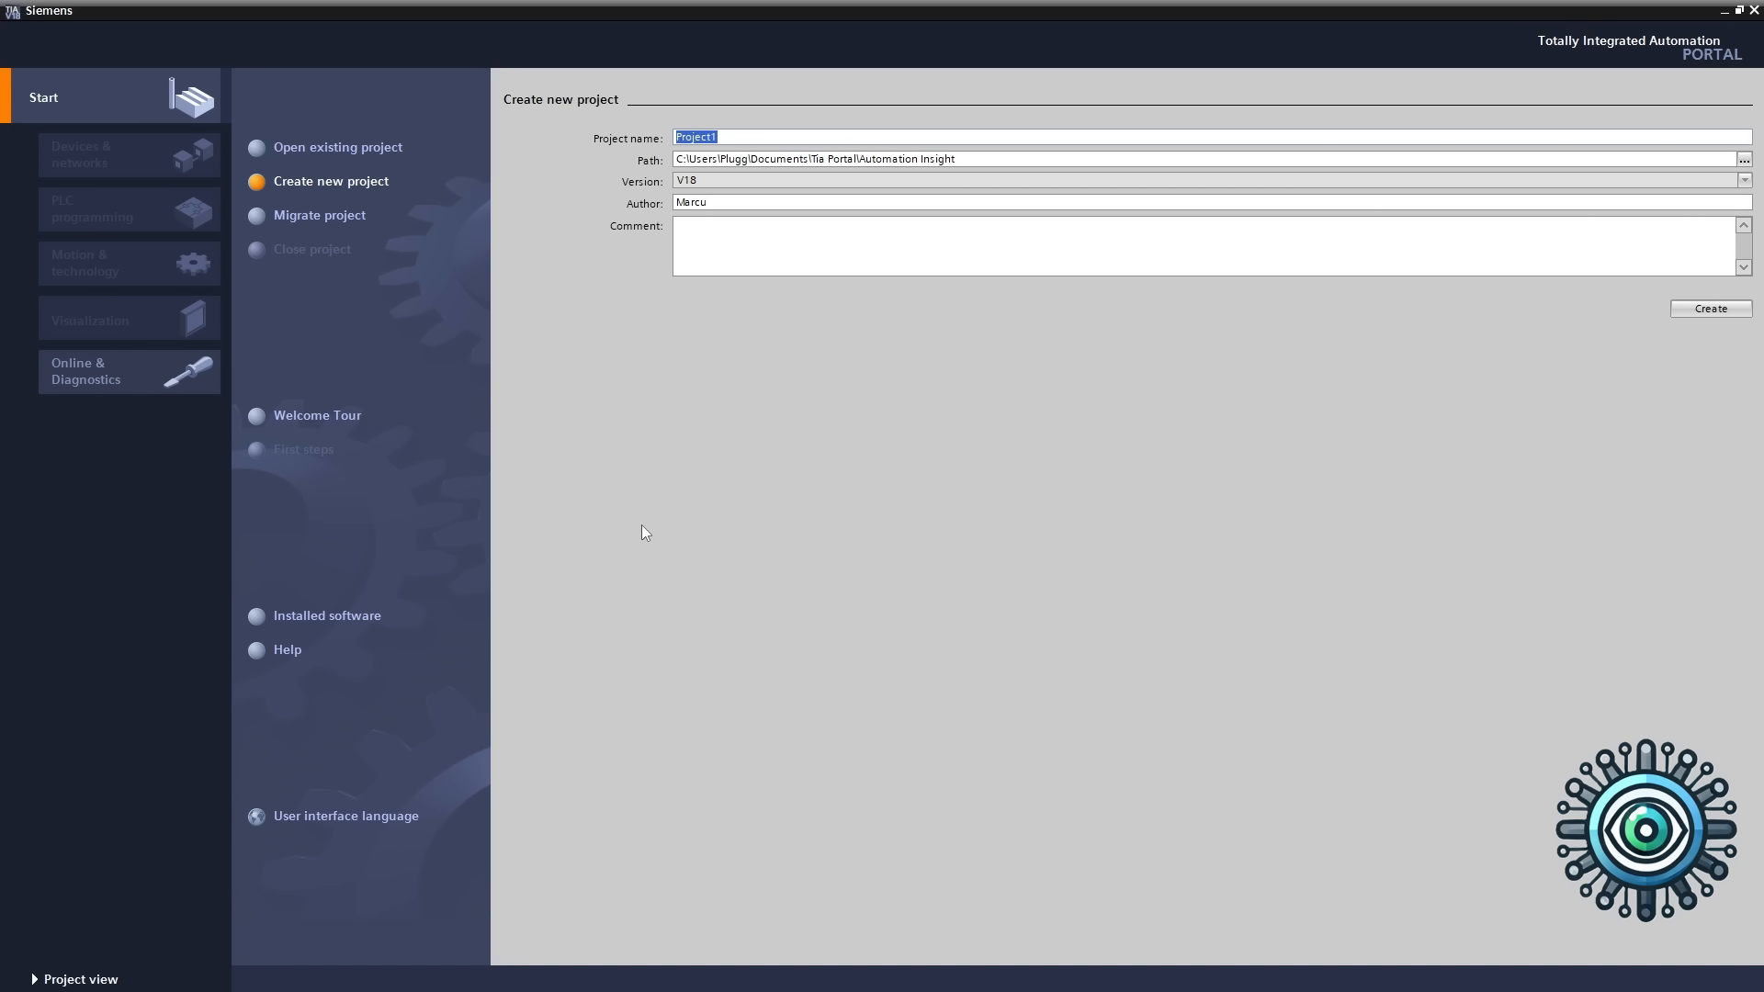
type("First_Project")
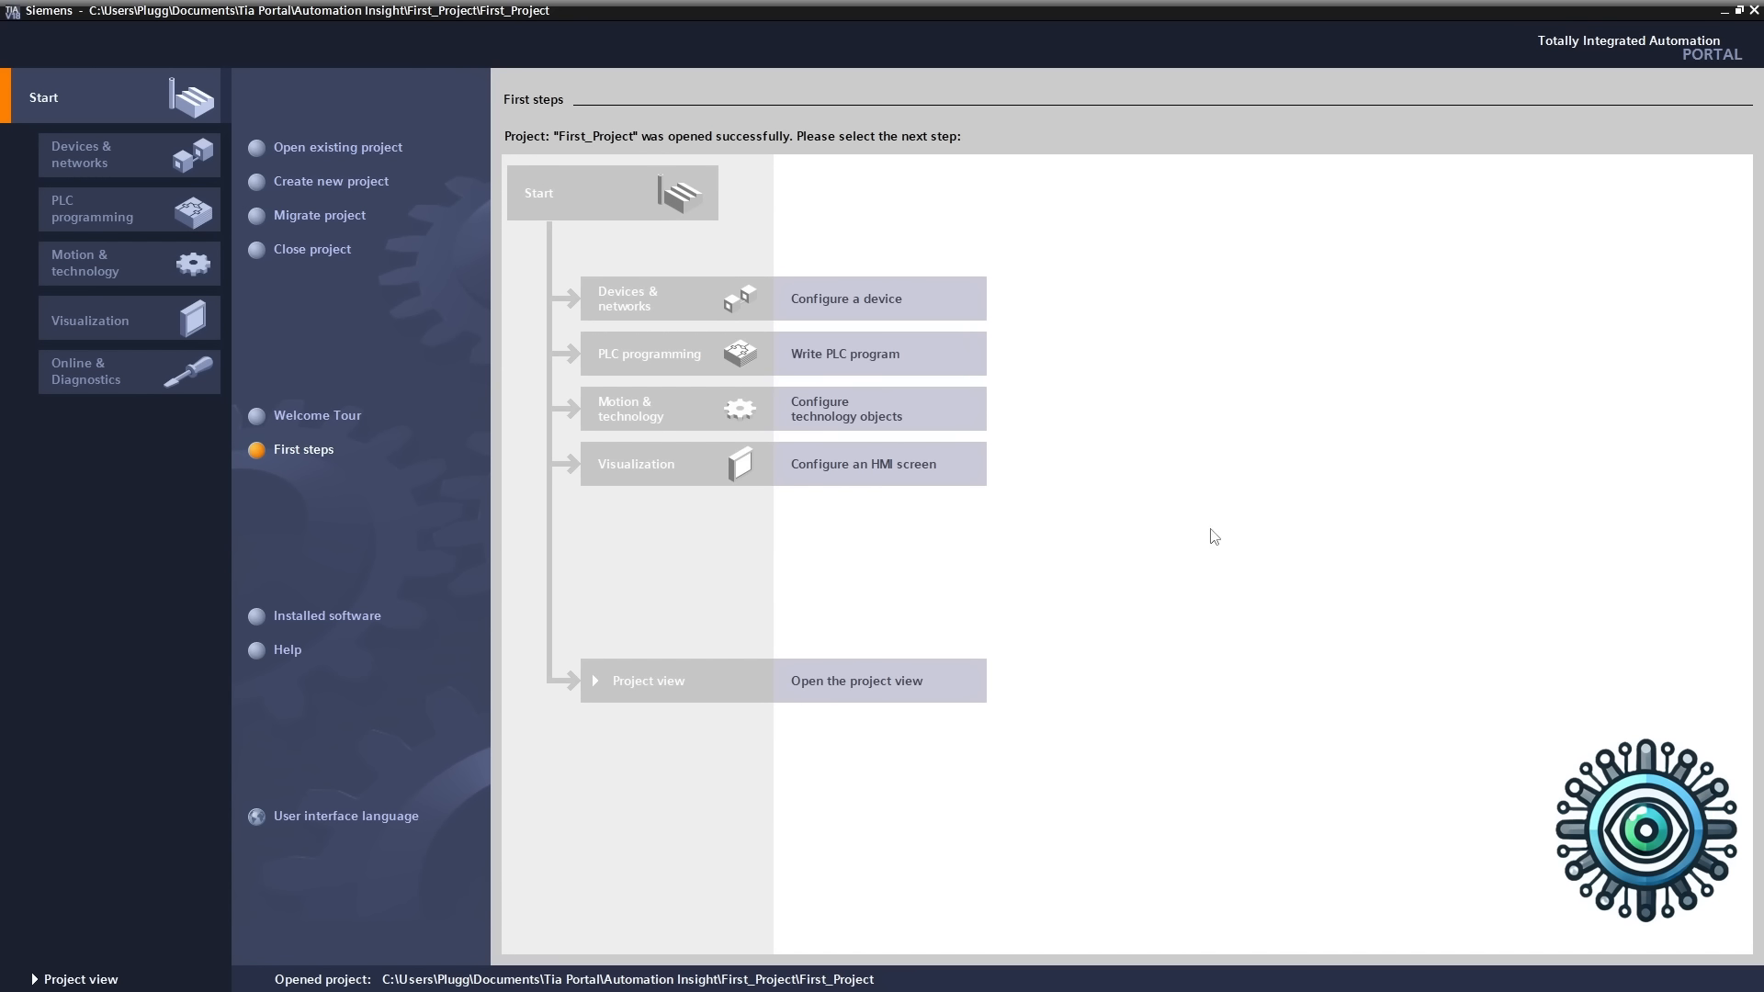
left_click(947, 680)
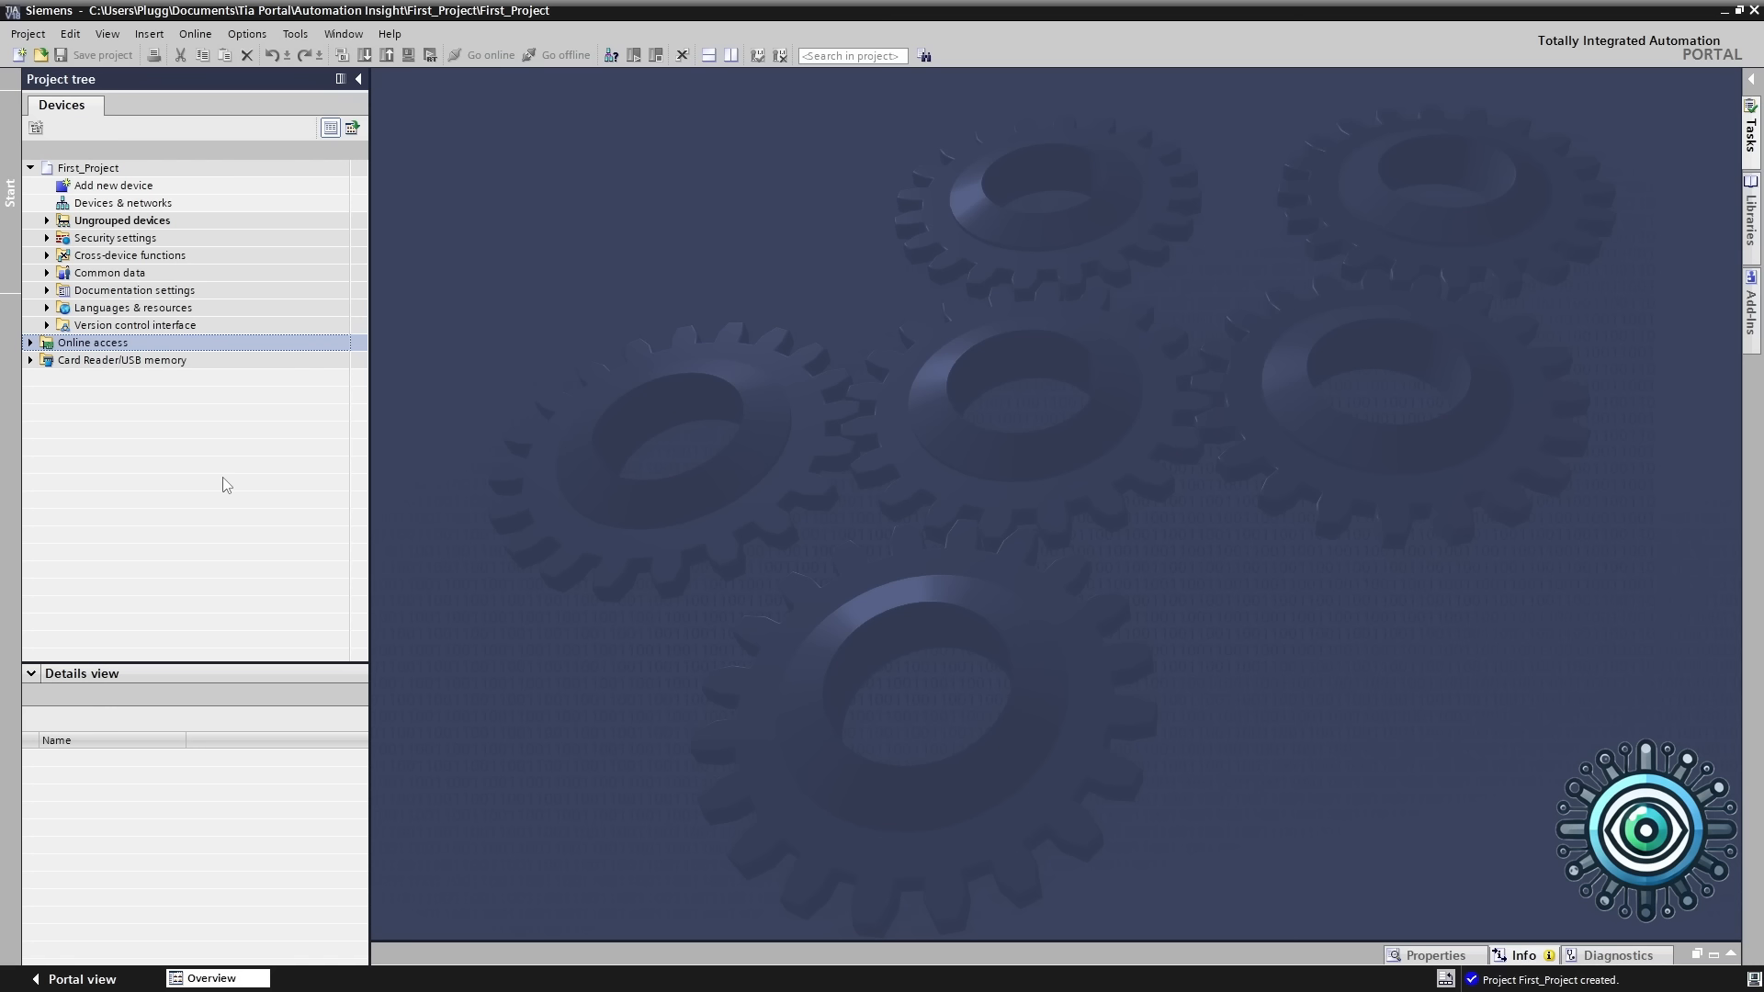
Enable "Support simulation during block compilation" in the protection properties of First_Project
right_click(113, 173)
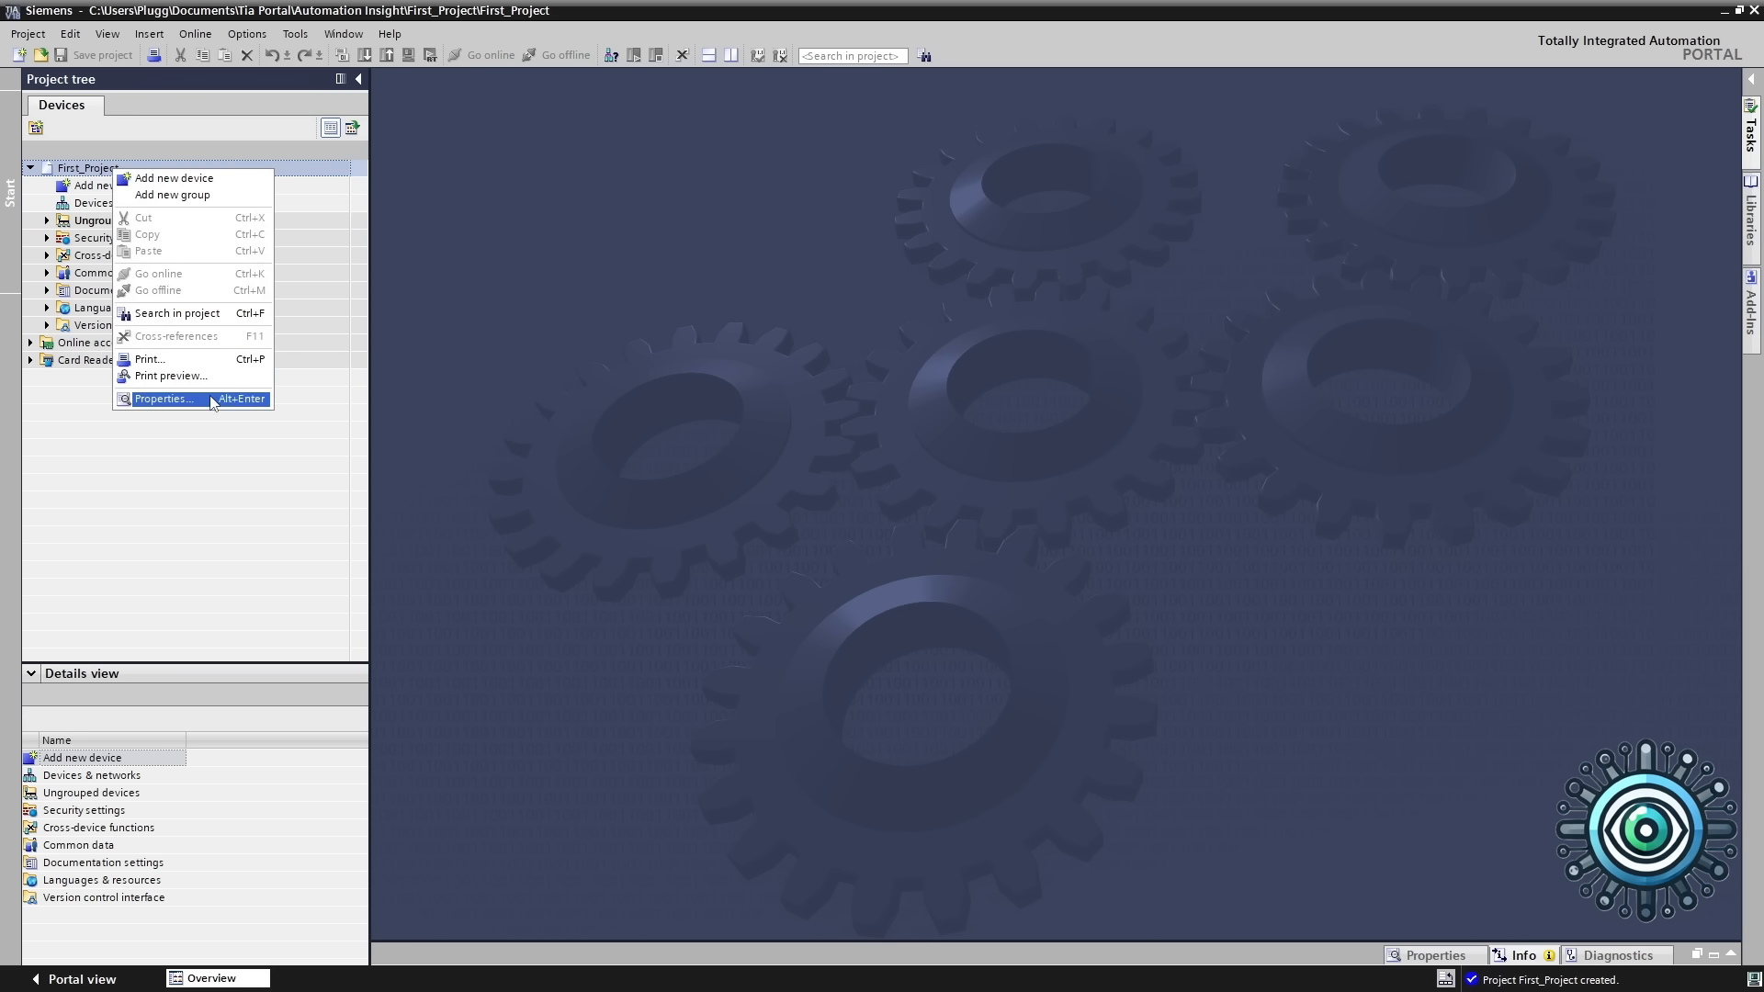
left_click(211, 399)
left_click(594, 189)
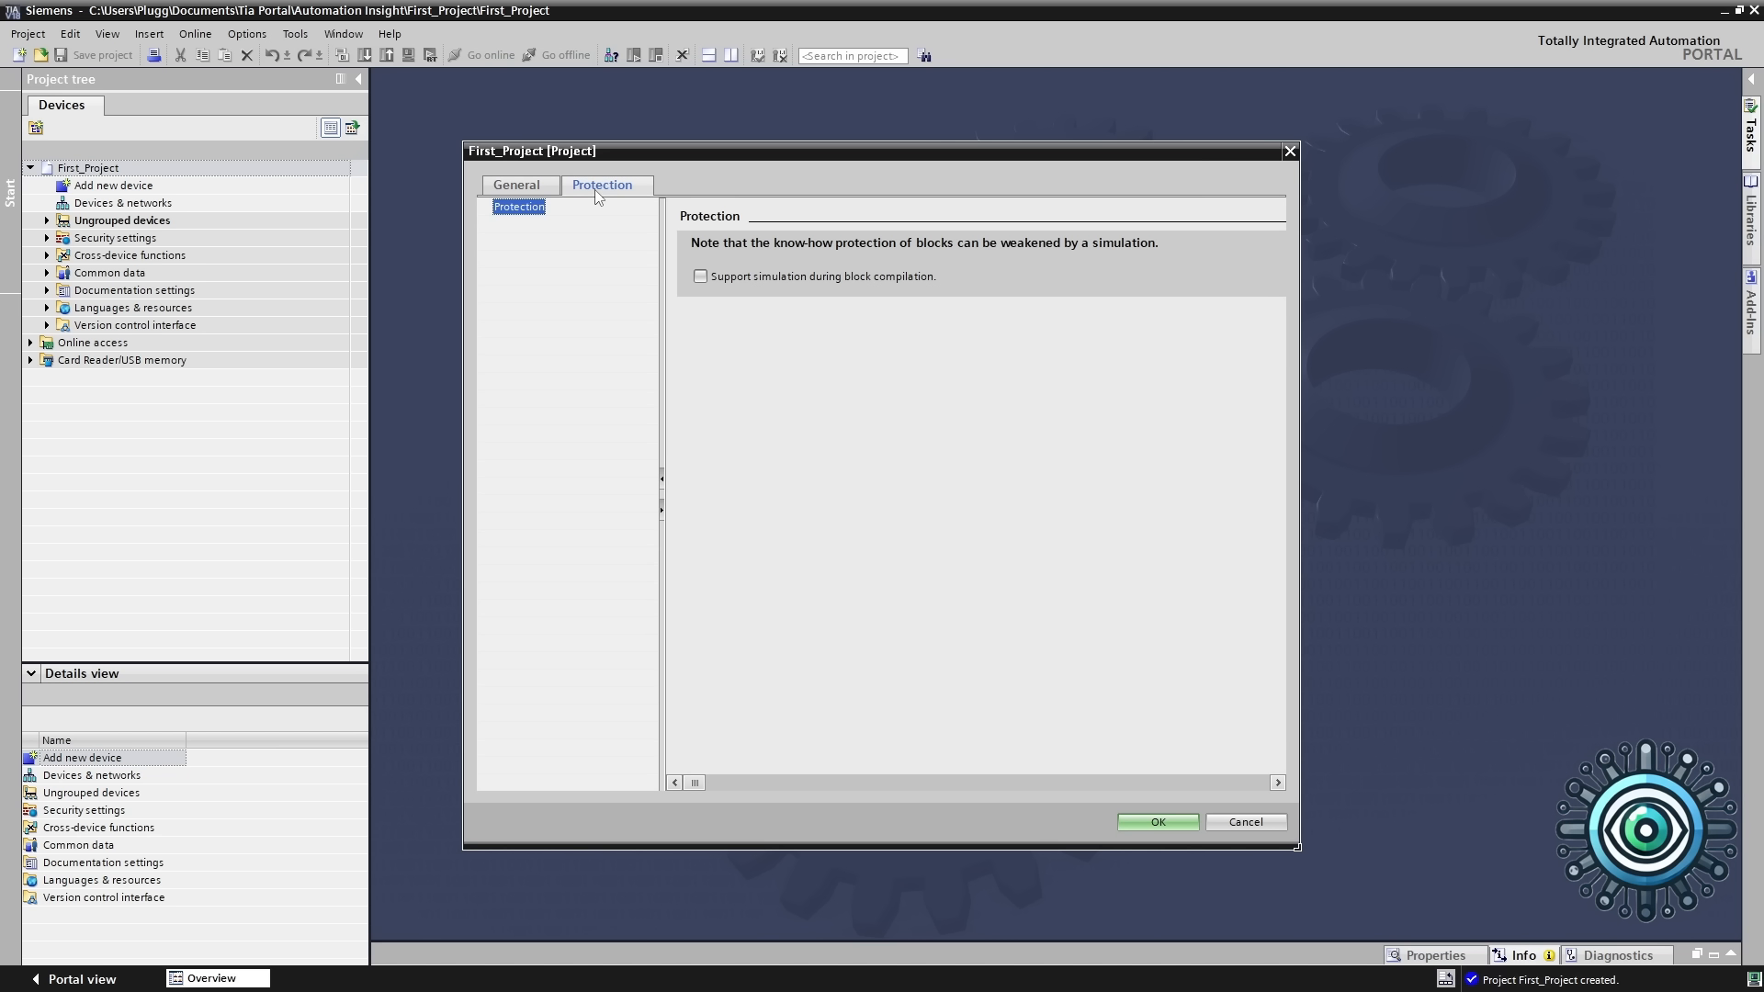
left_click(698, 276)
left_click(1156, 823)
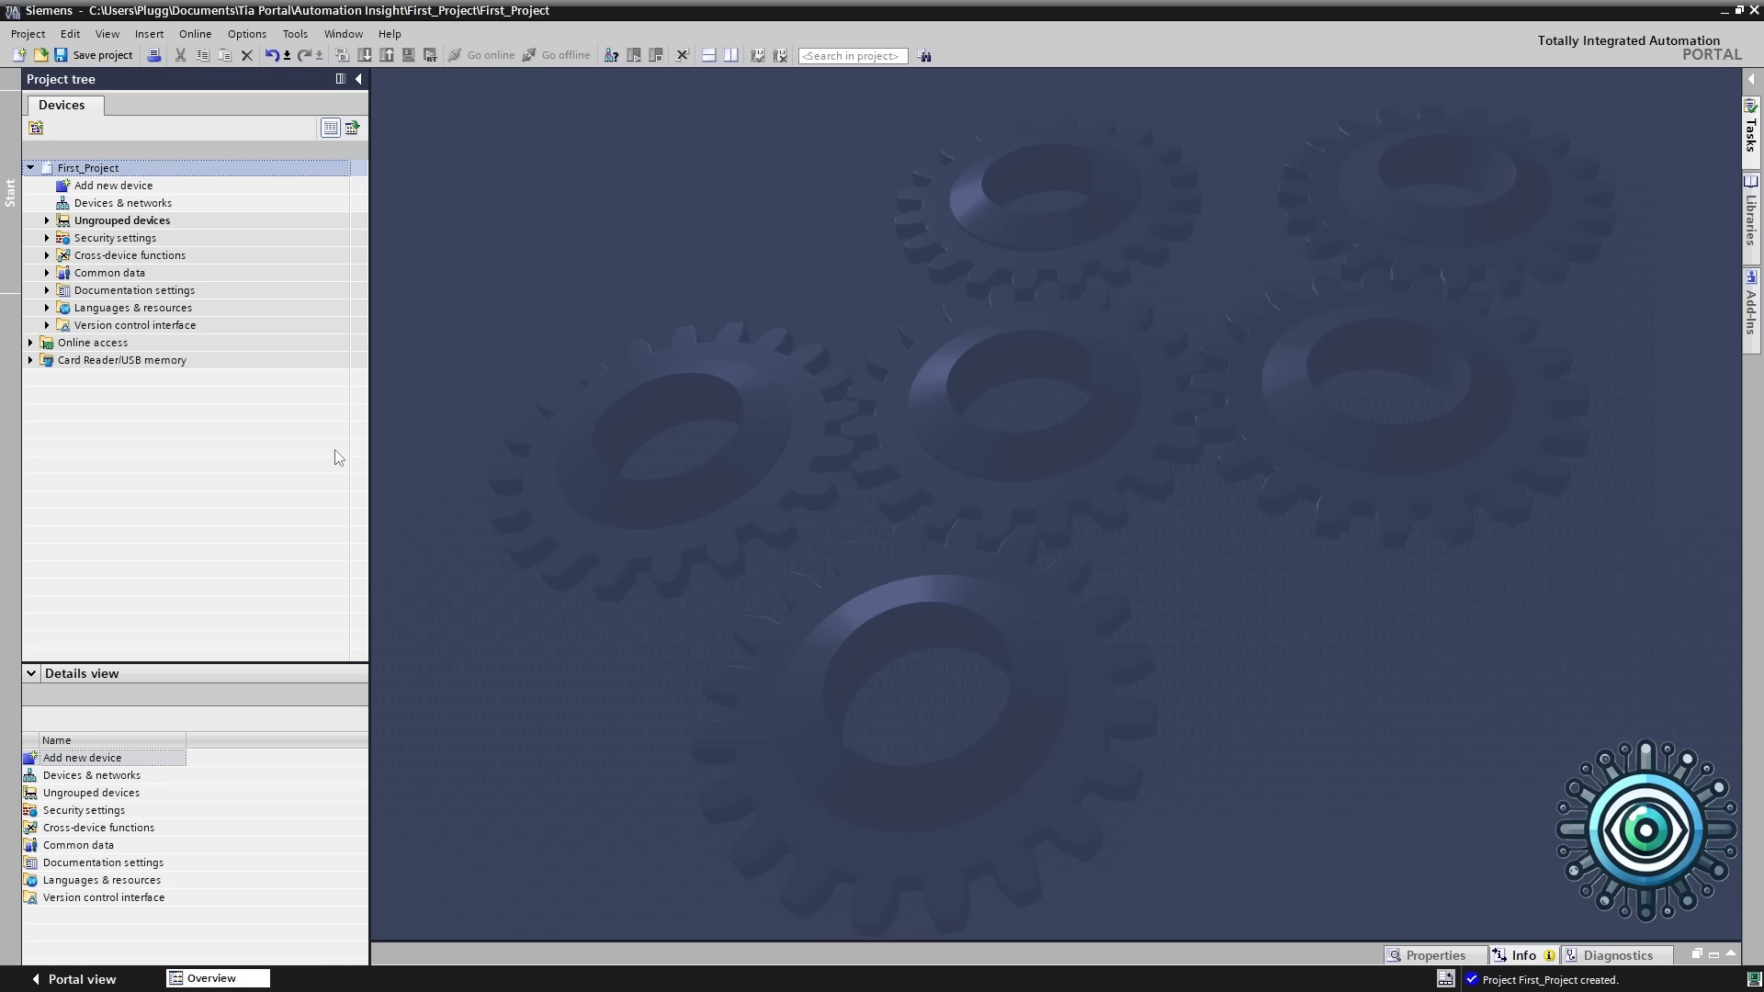
Add an S7-1500 controller to First_Project: CPU 1511-1 PN, article number 6ES7 511-1AK02-0AB0, firmware version V2.6
double_click(158, 188)
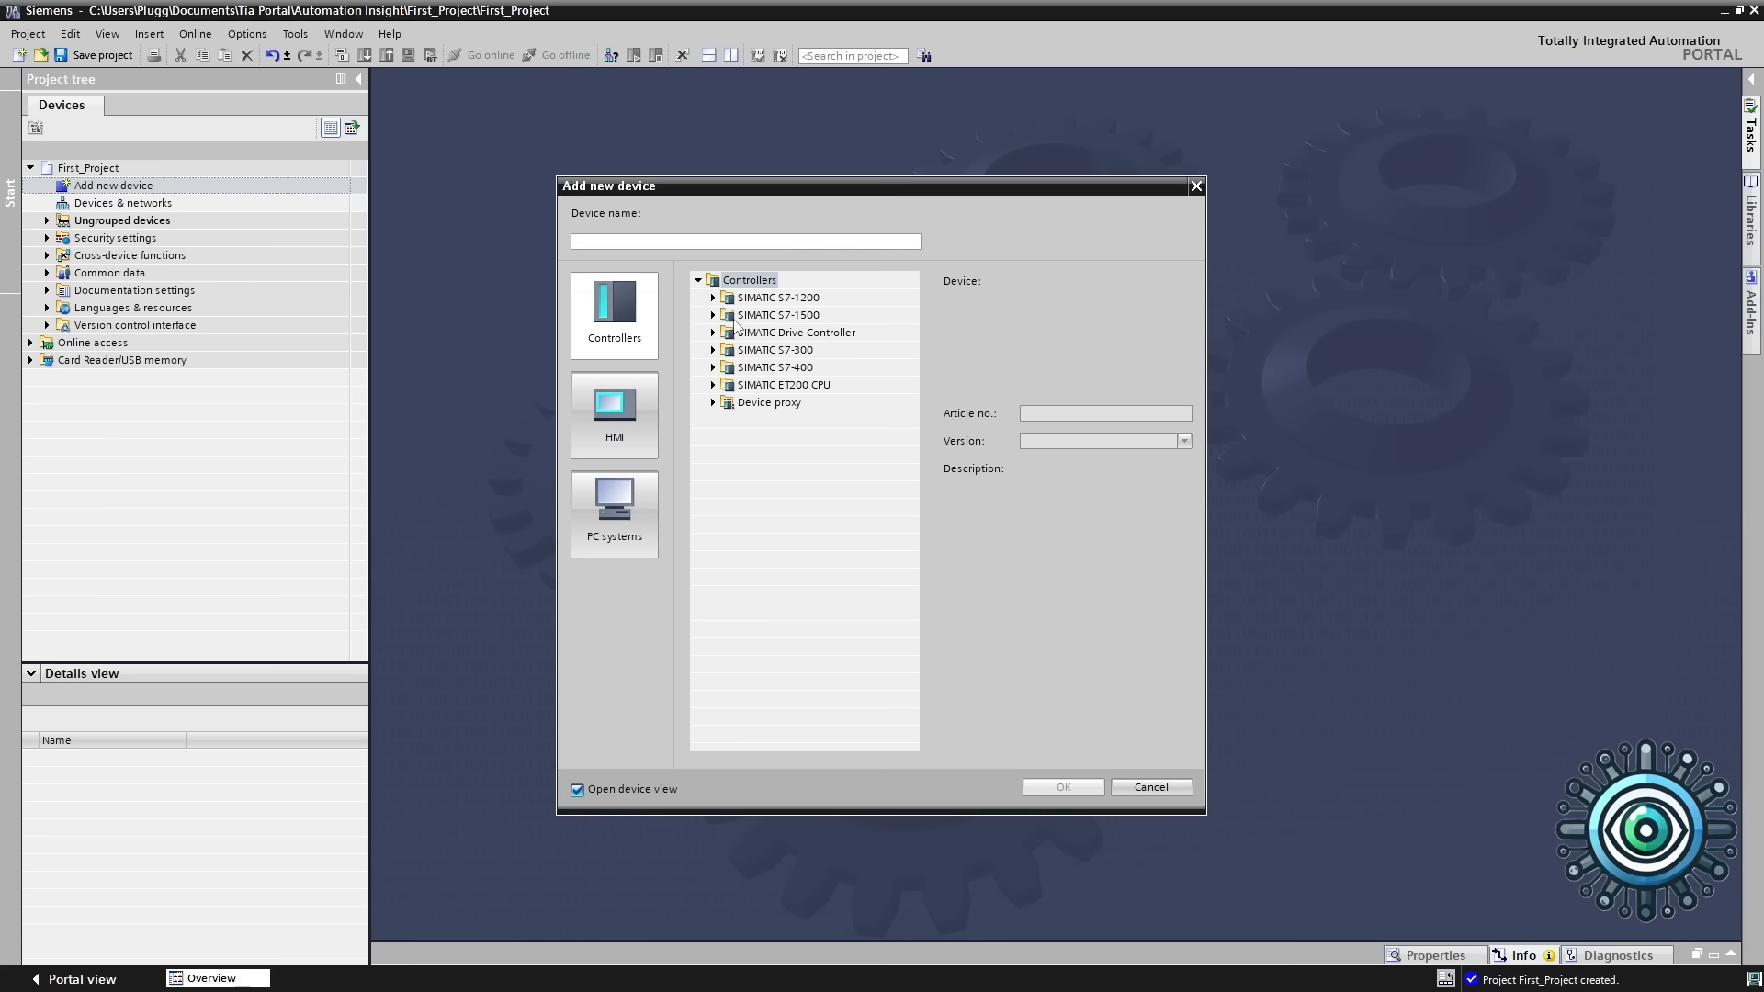
left_click(713, 316)
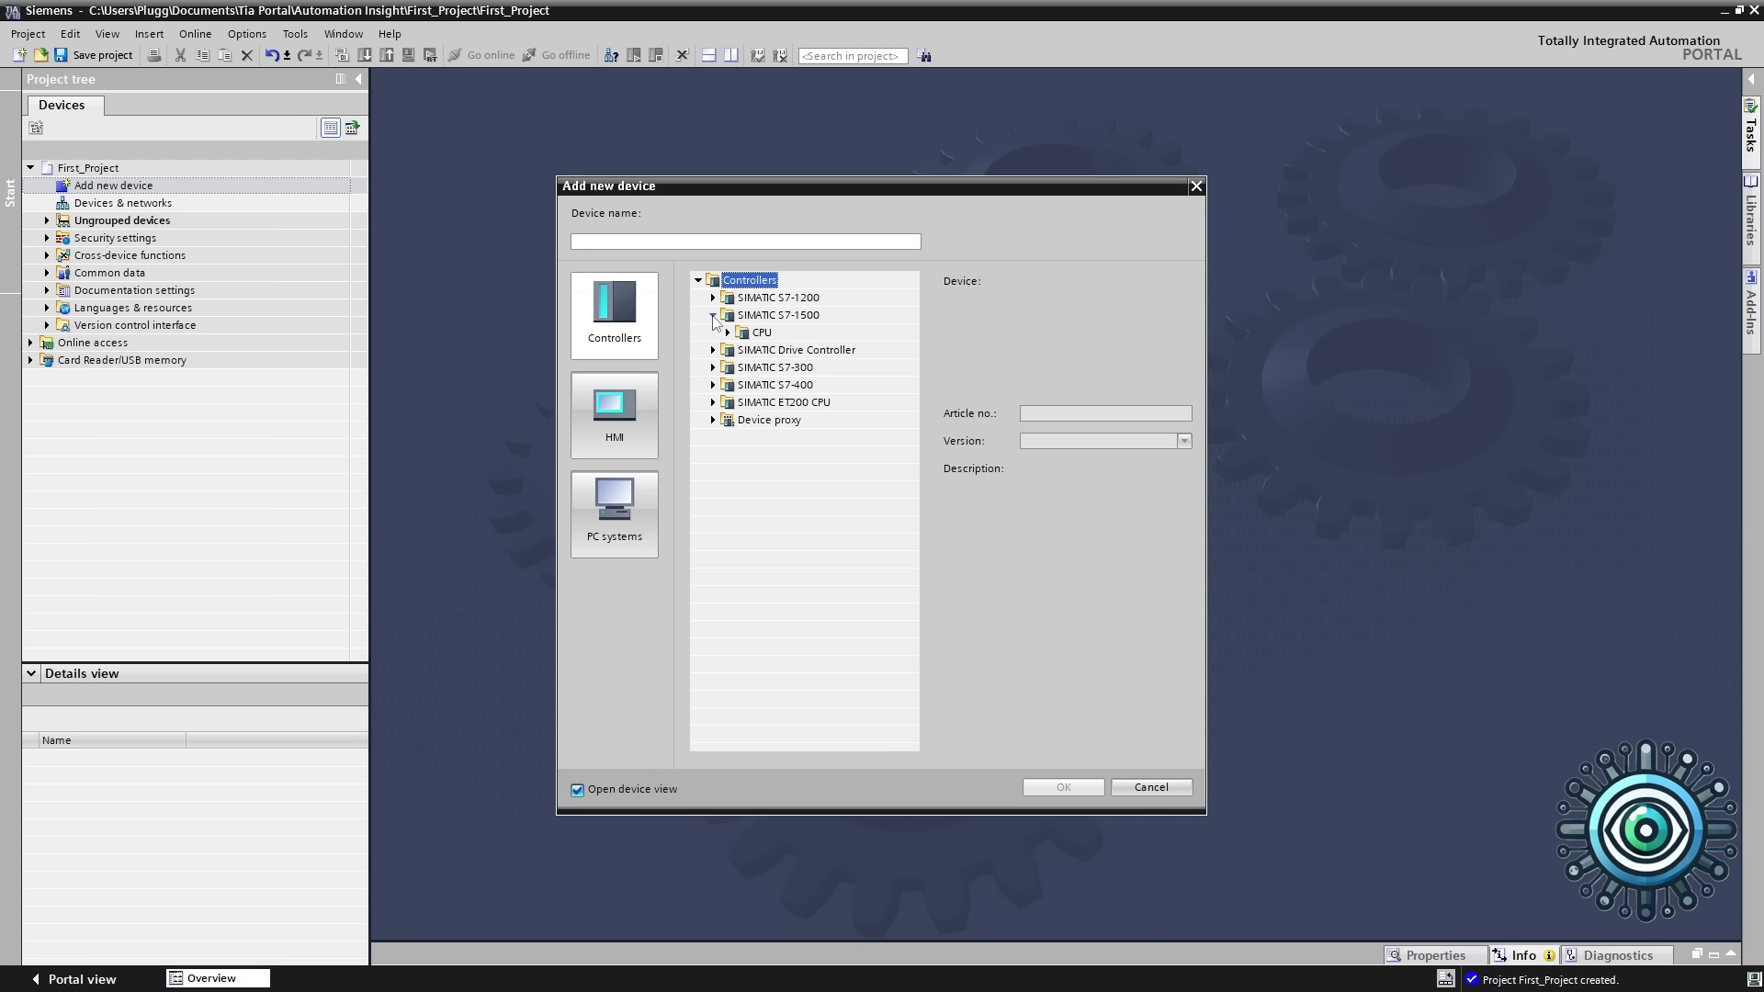
left_click(729, 333)
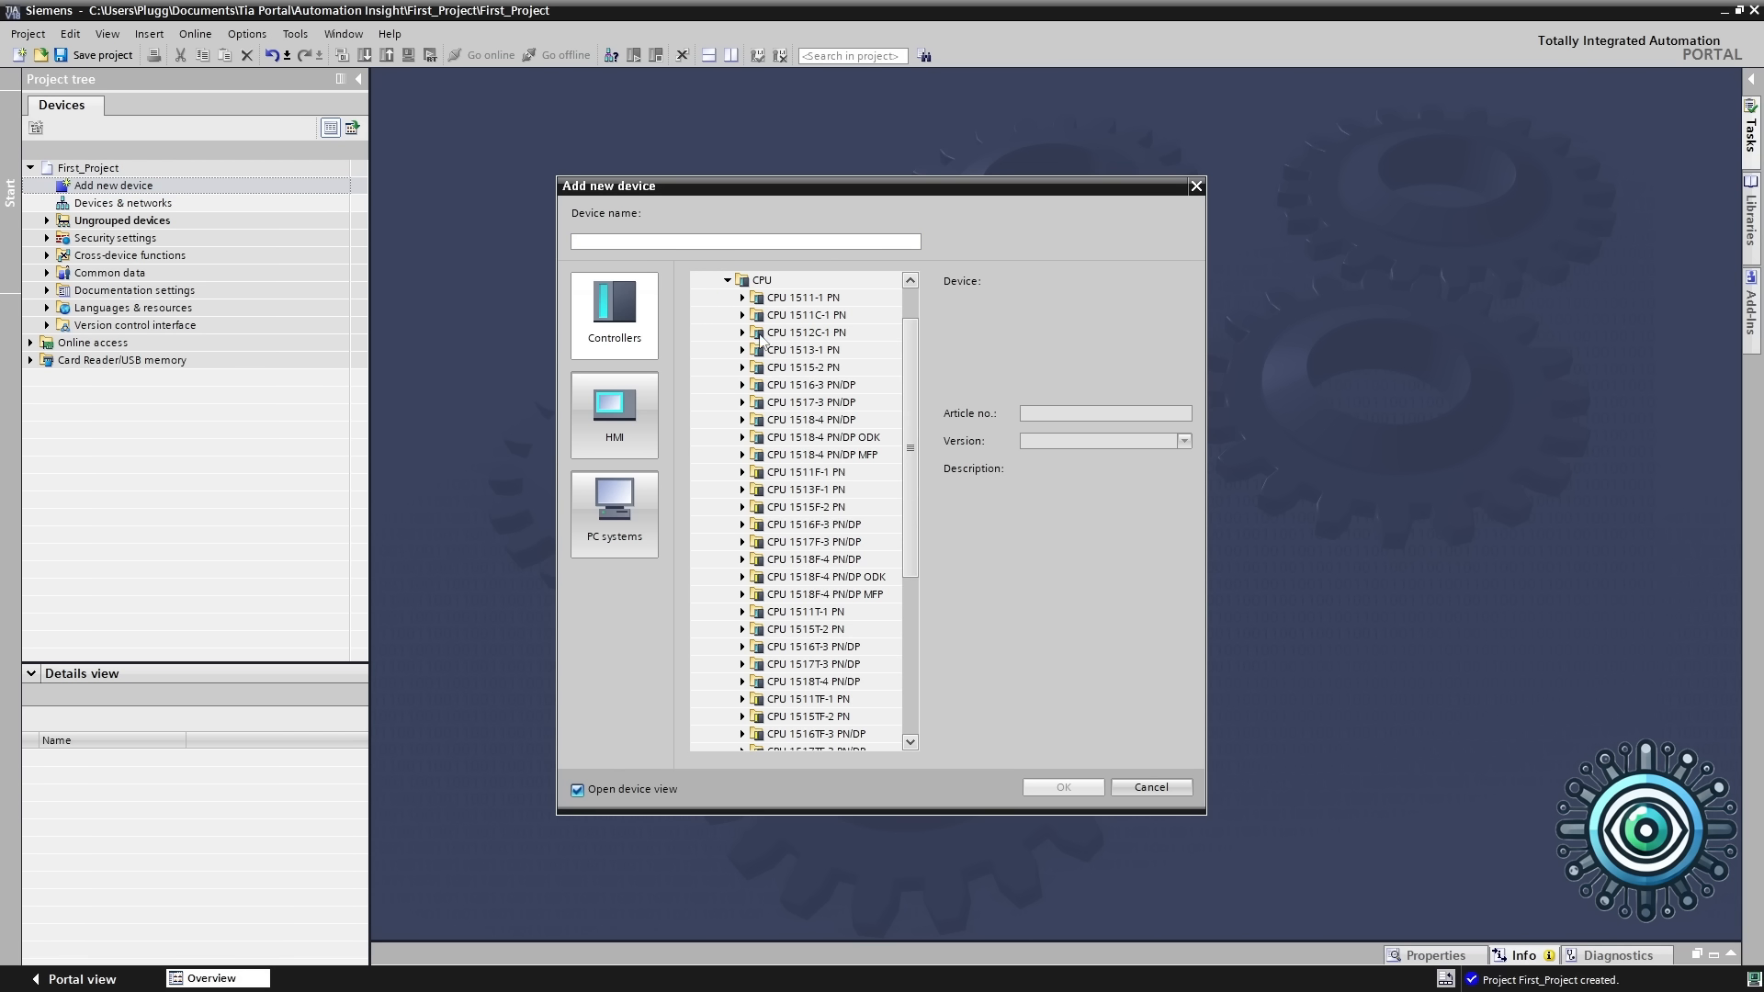
left_click_drag(911, 359, 911, 339)
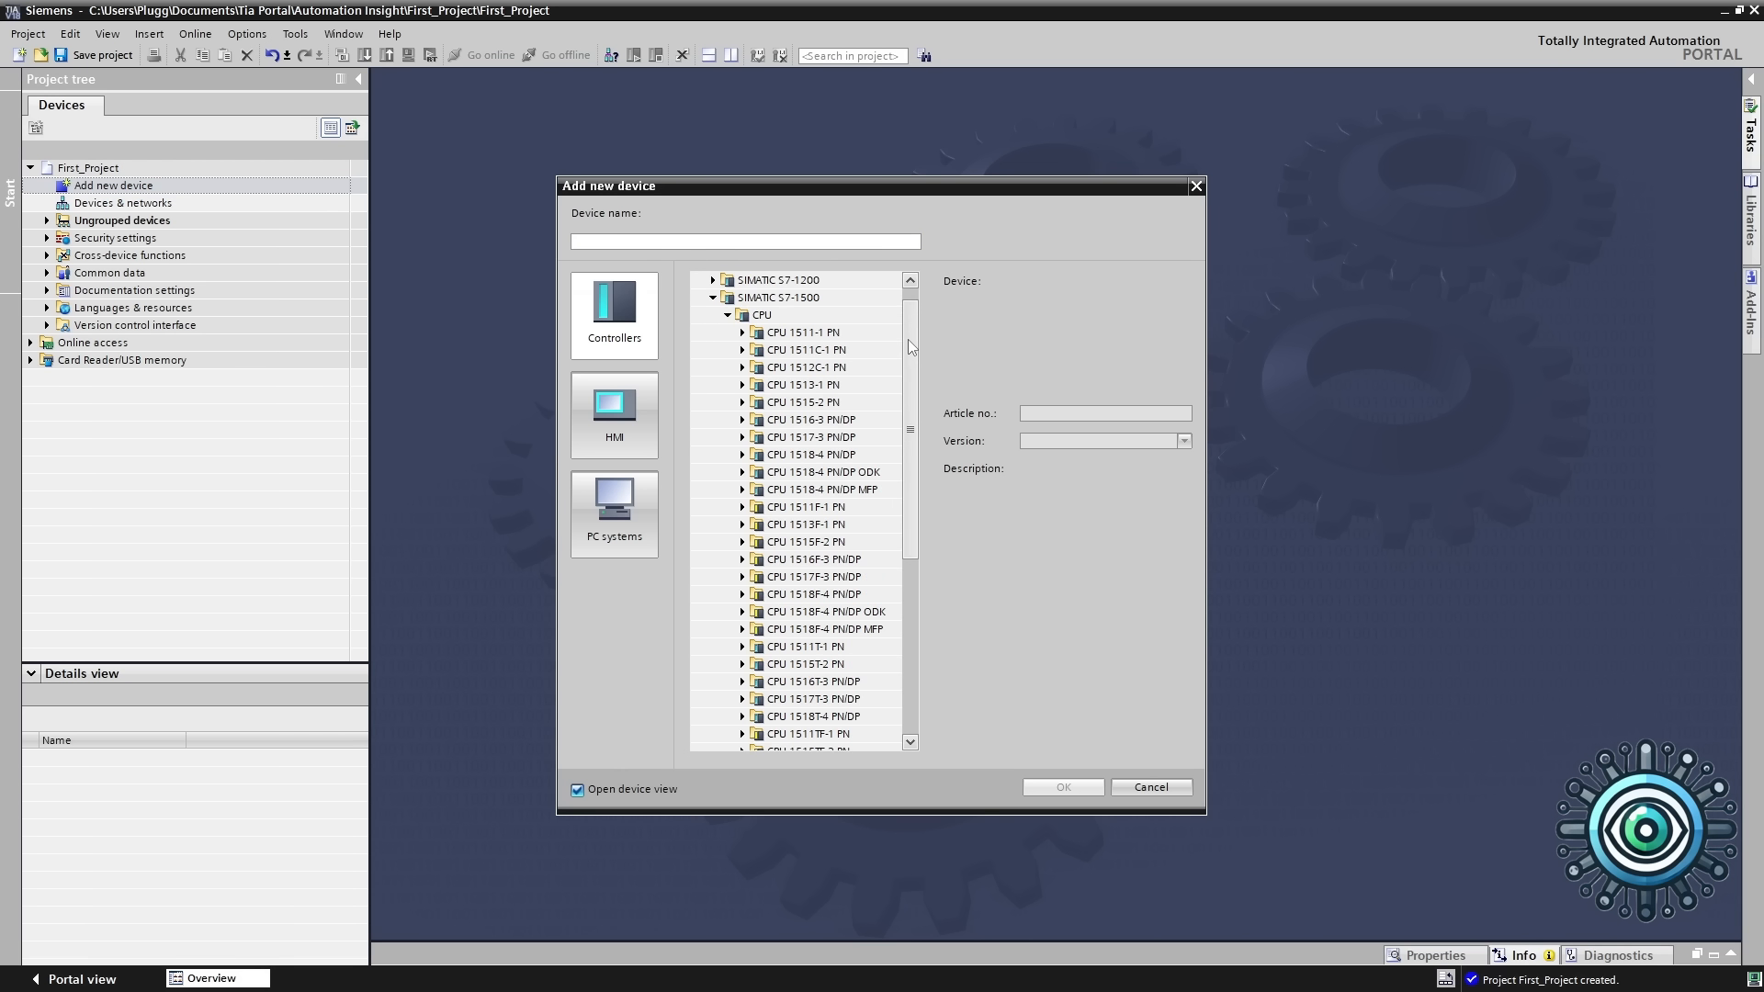
left_click(792, 335)
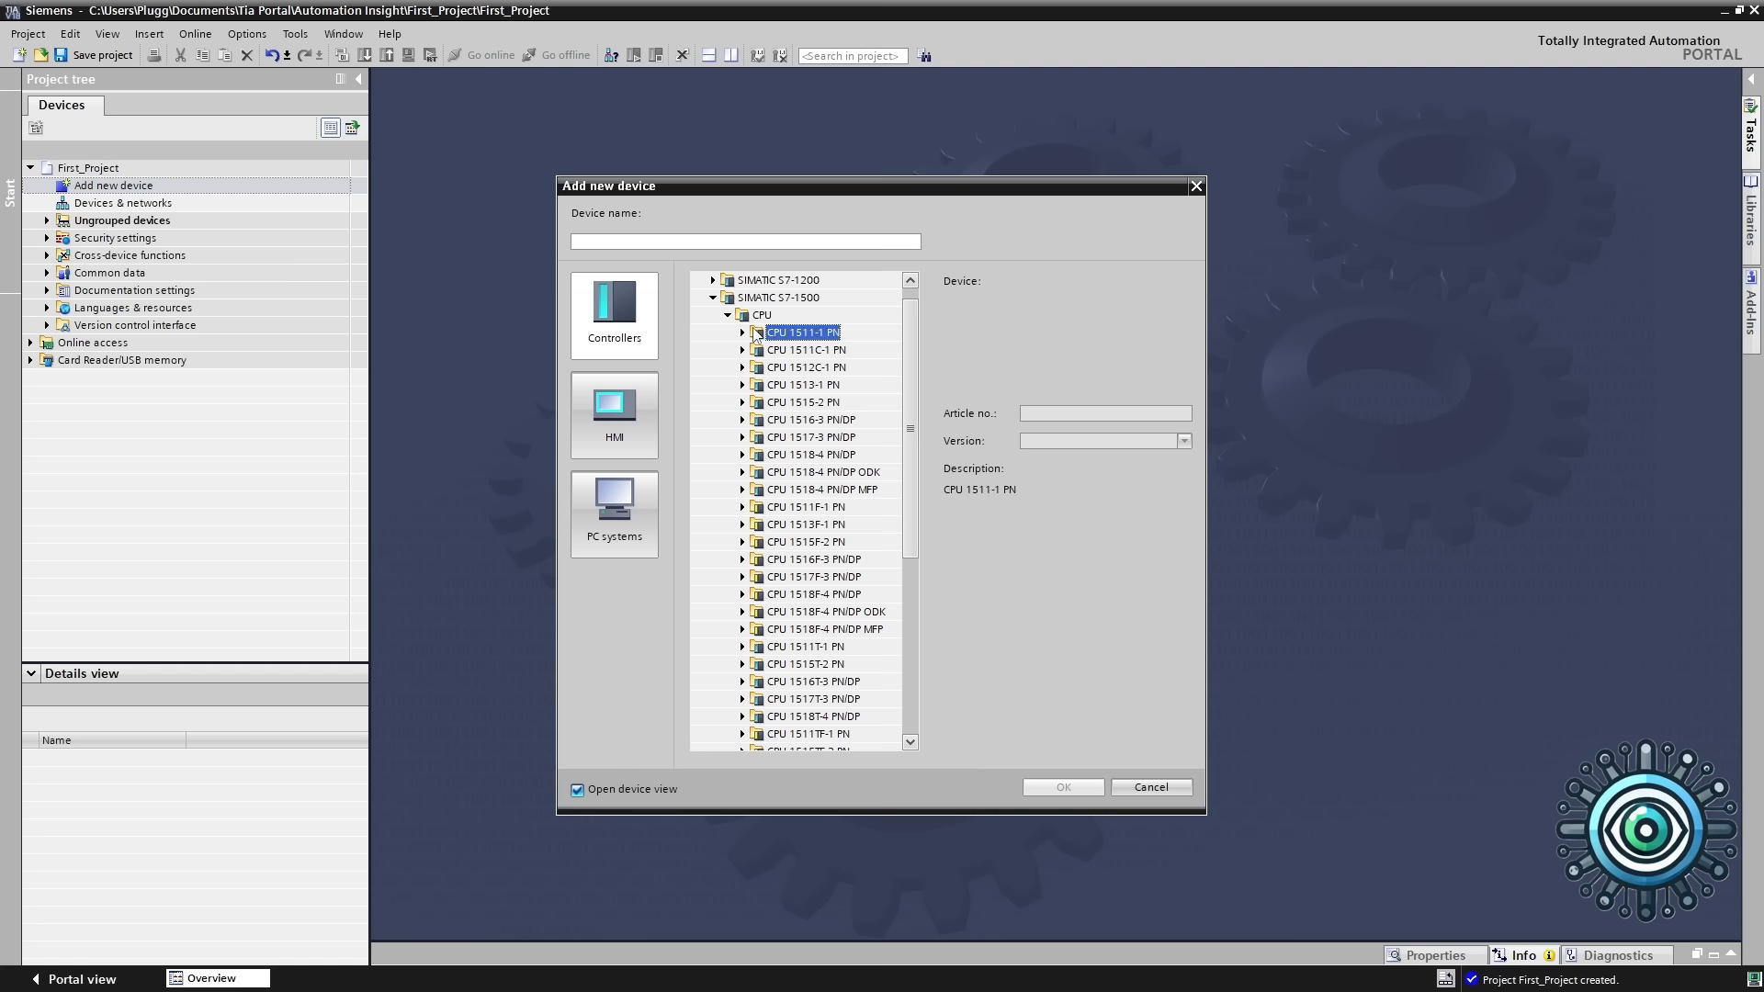
left_click(742, 333)
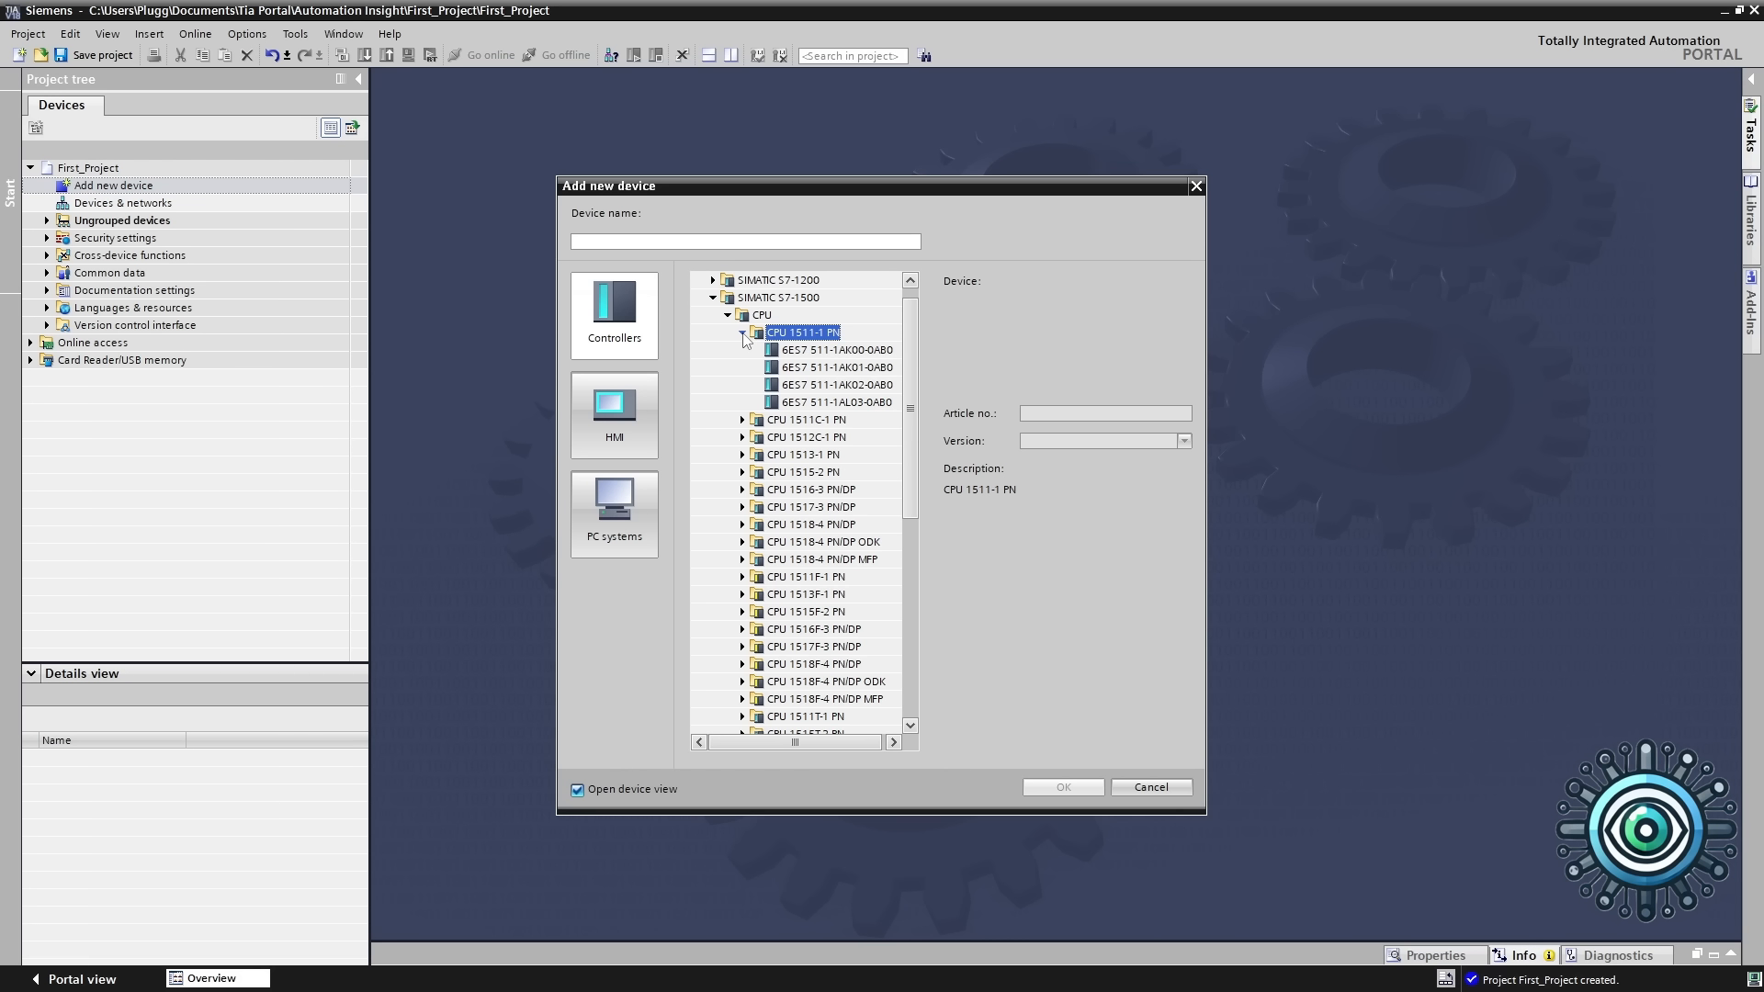
left_click(868, 389)
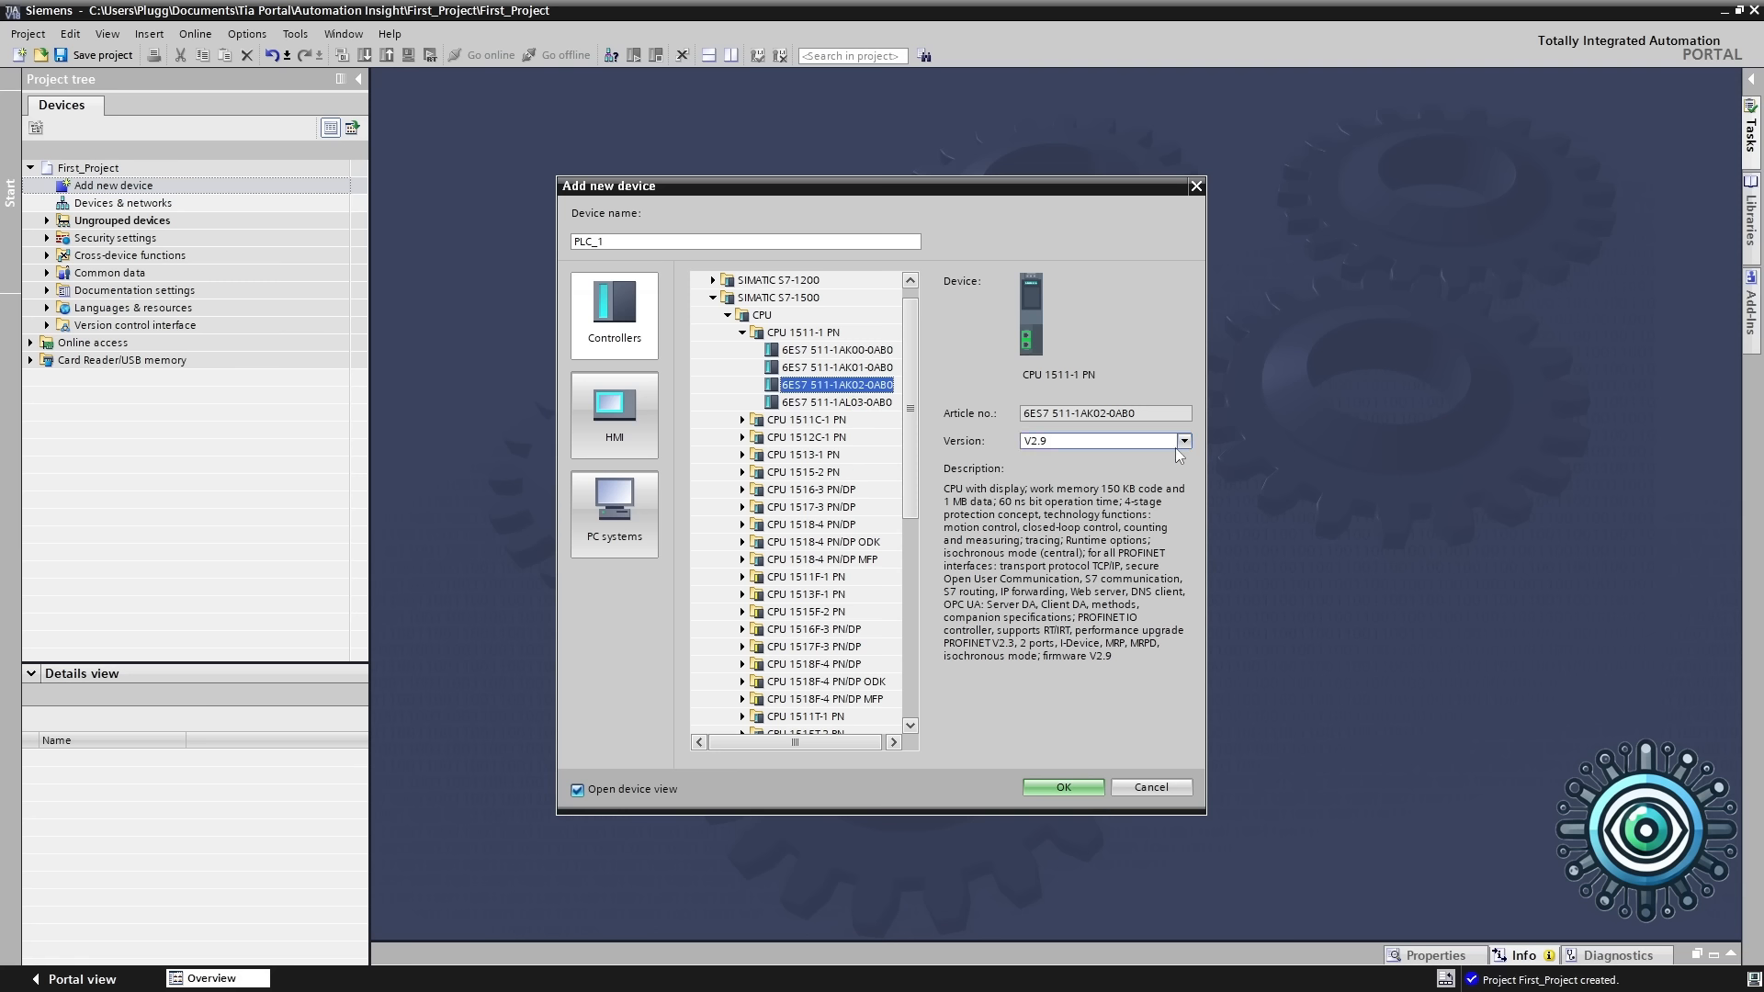
left_click(1185, 442)
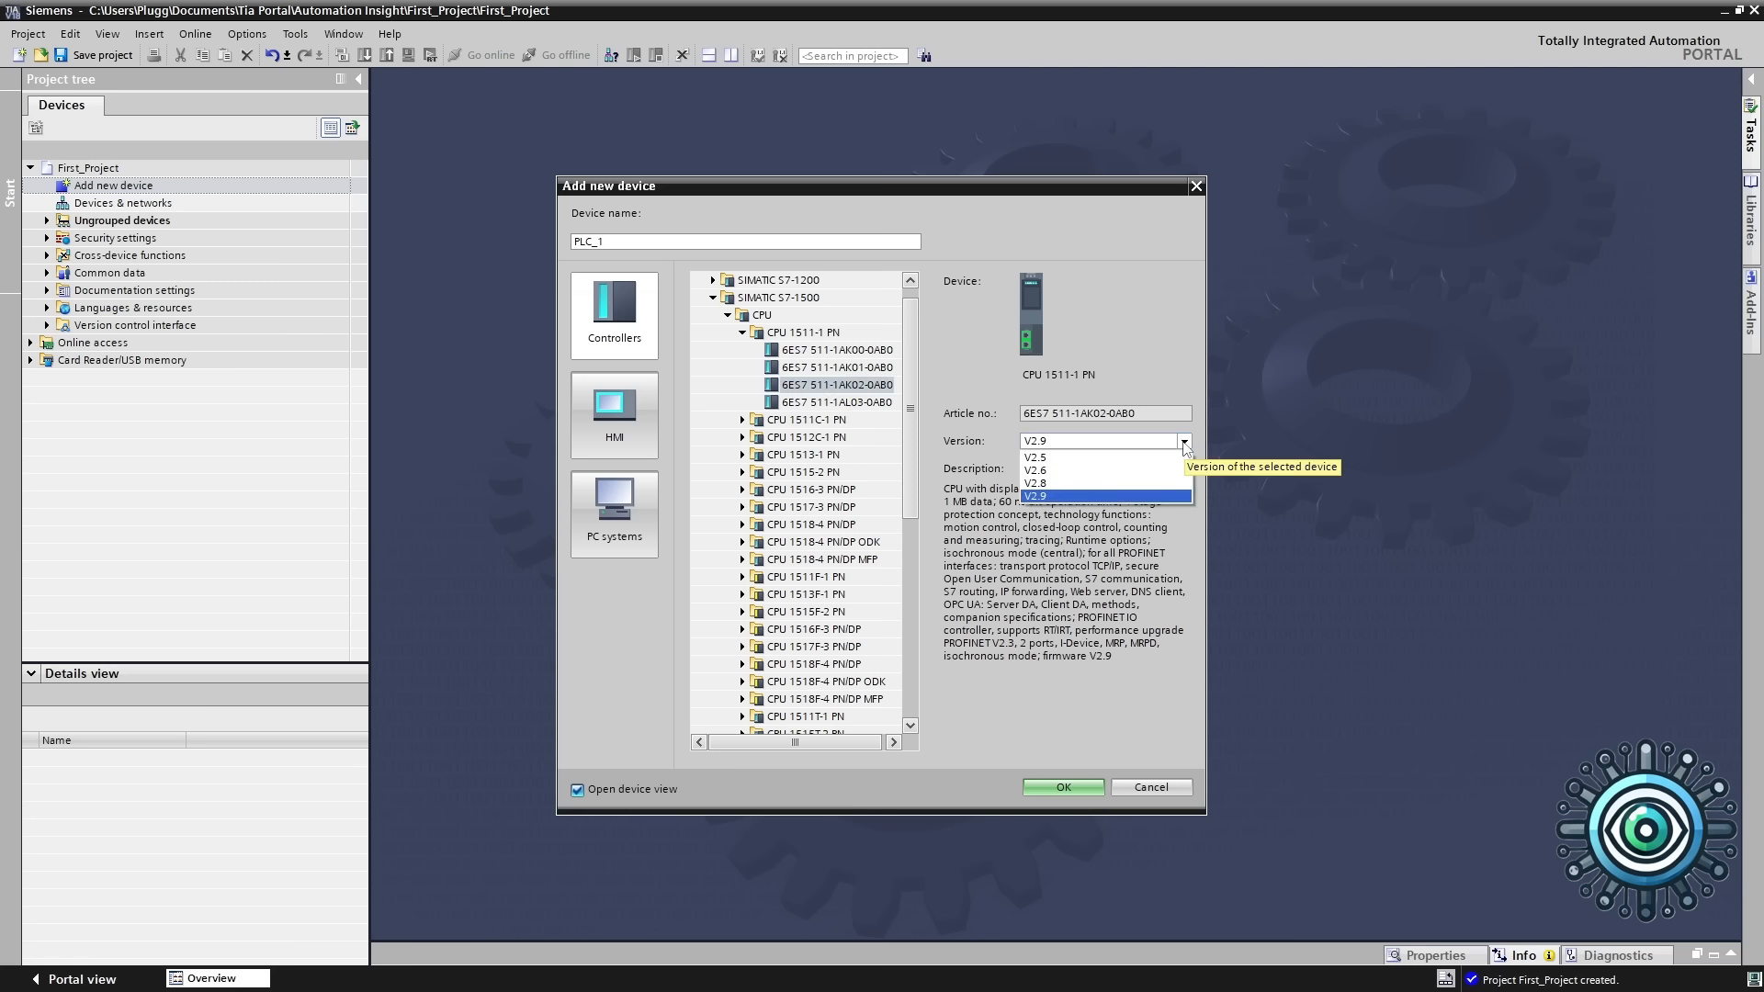
left_click(1142, 472)
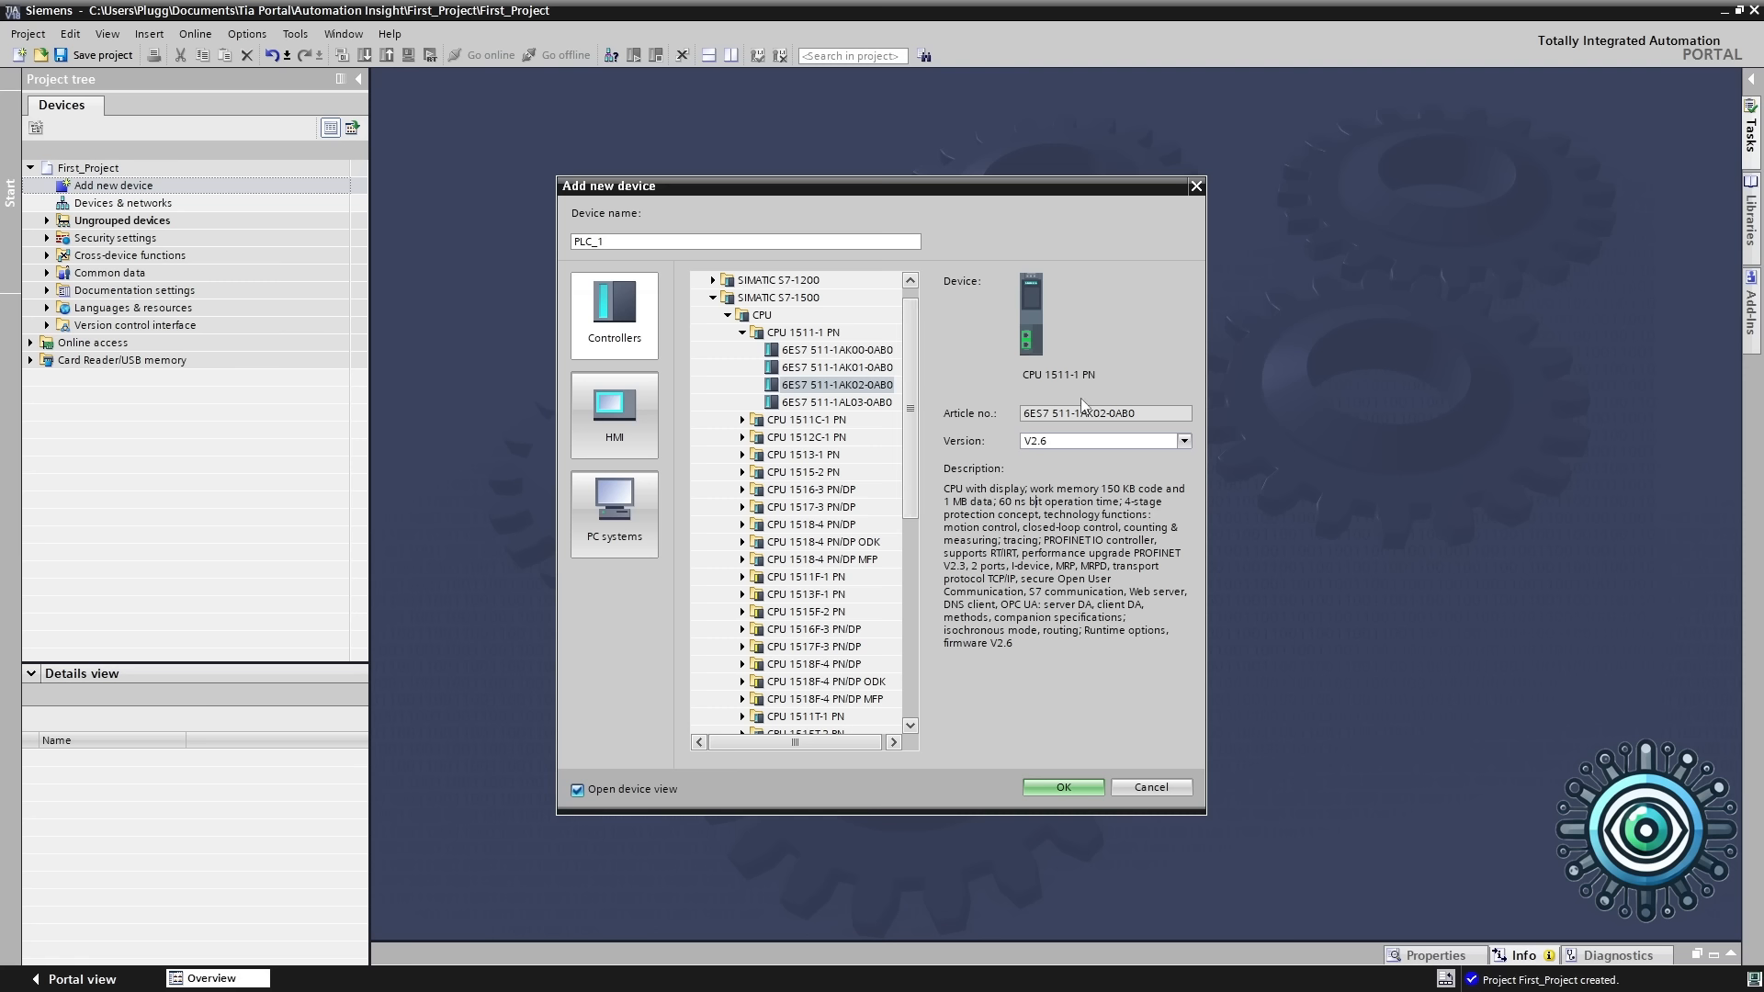
left_click(1066, 786)
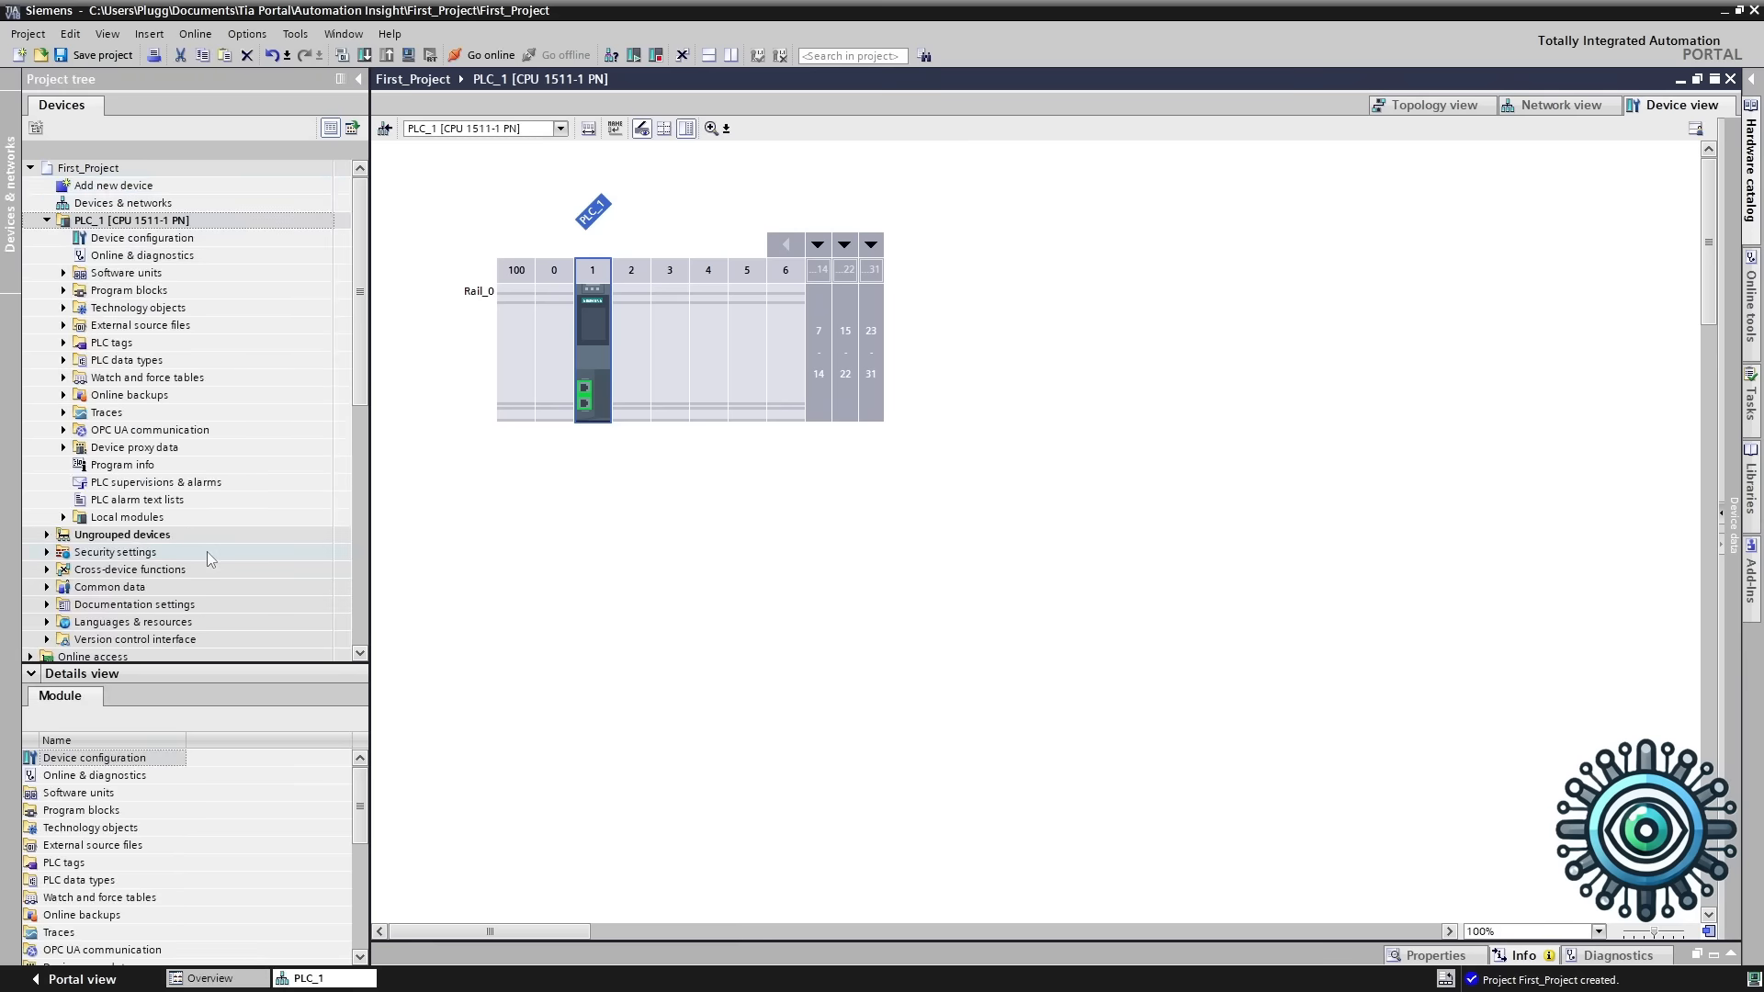
left_click(63, 290)
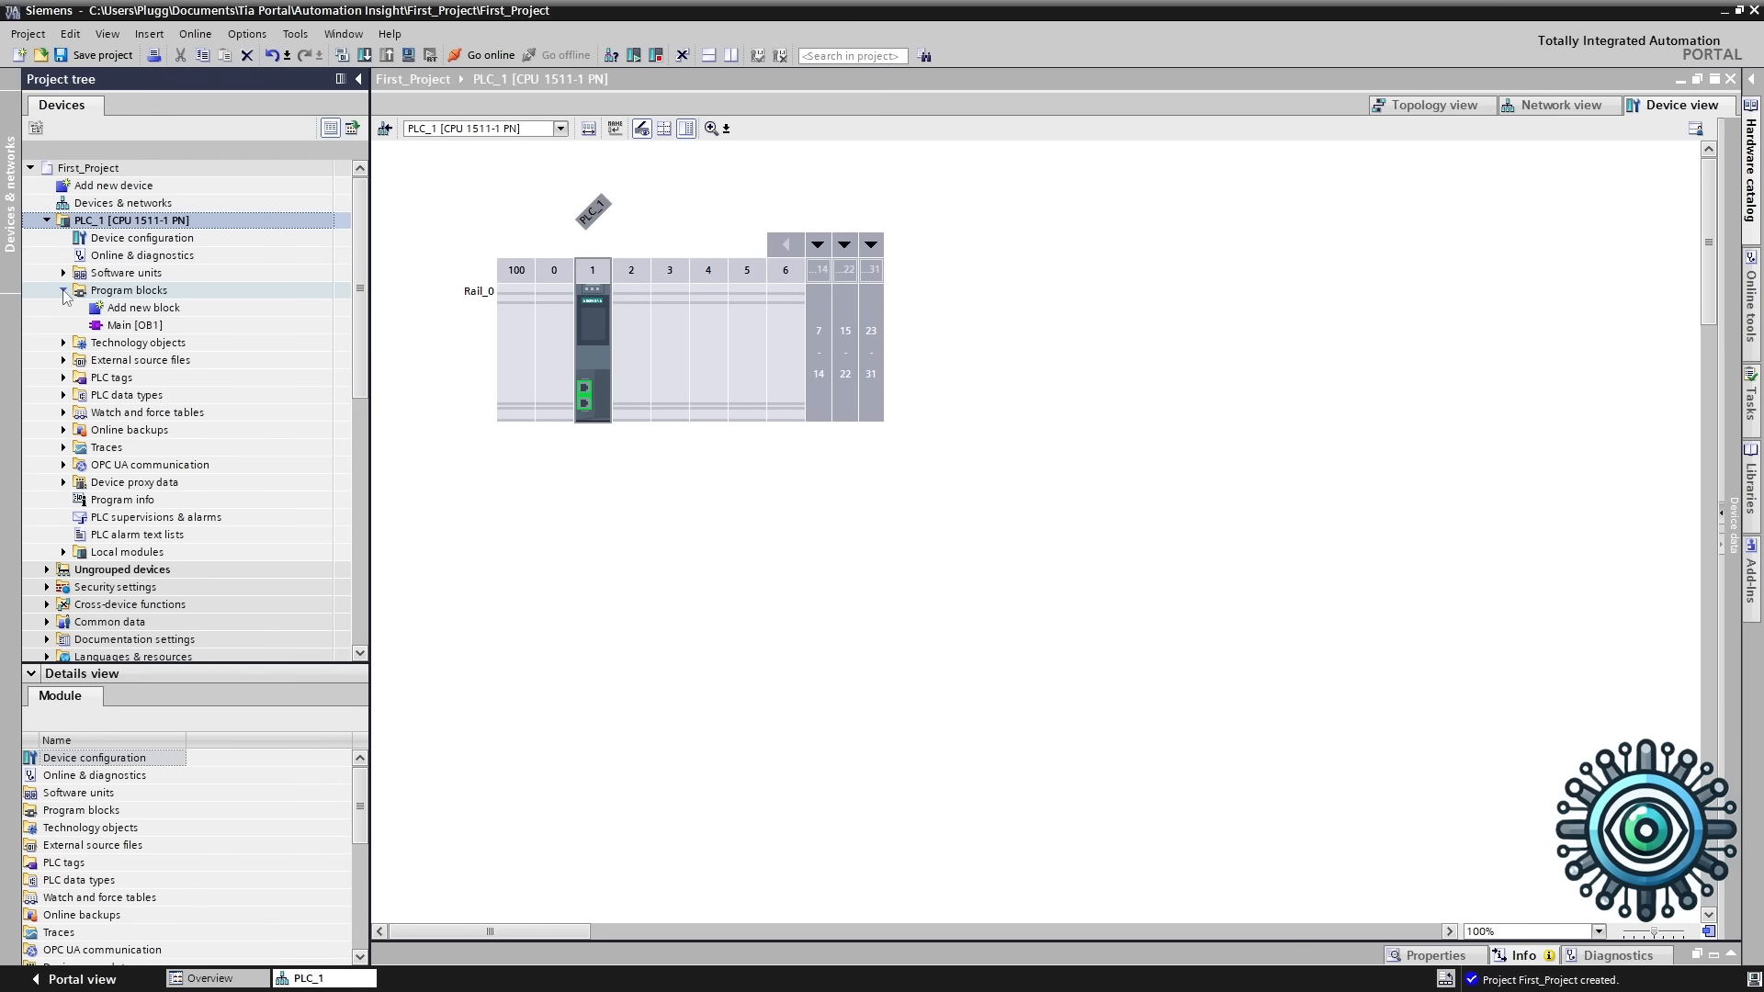
left_click(145, 327)
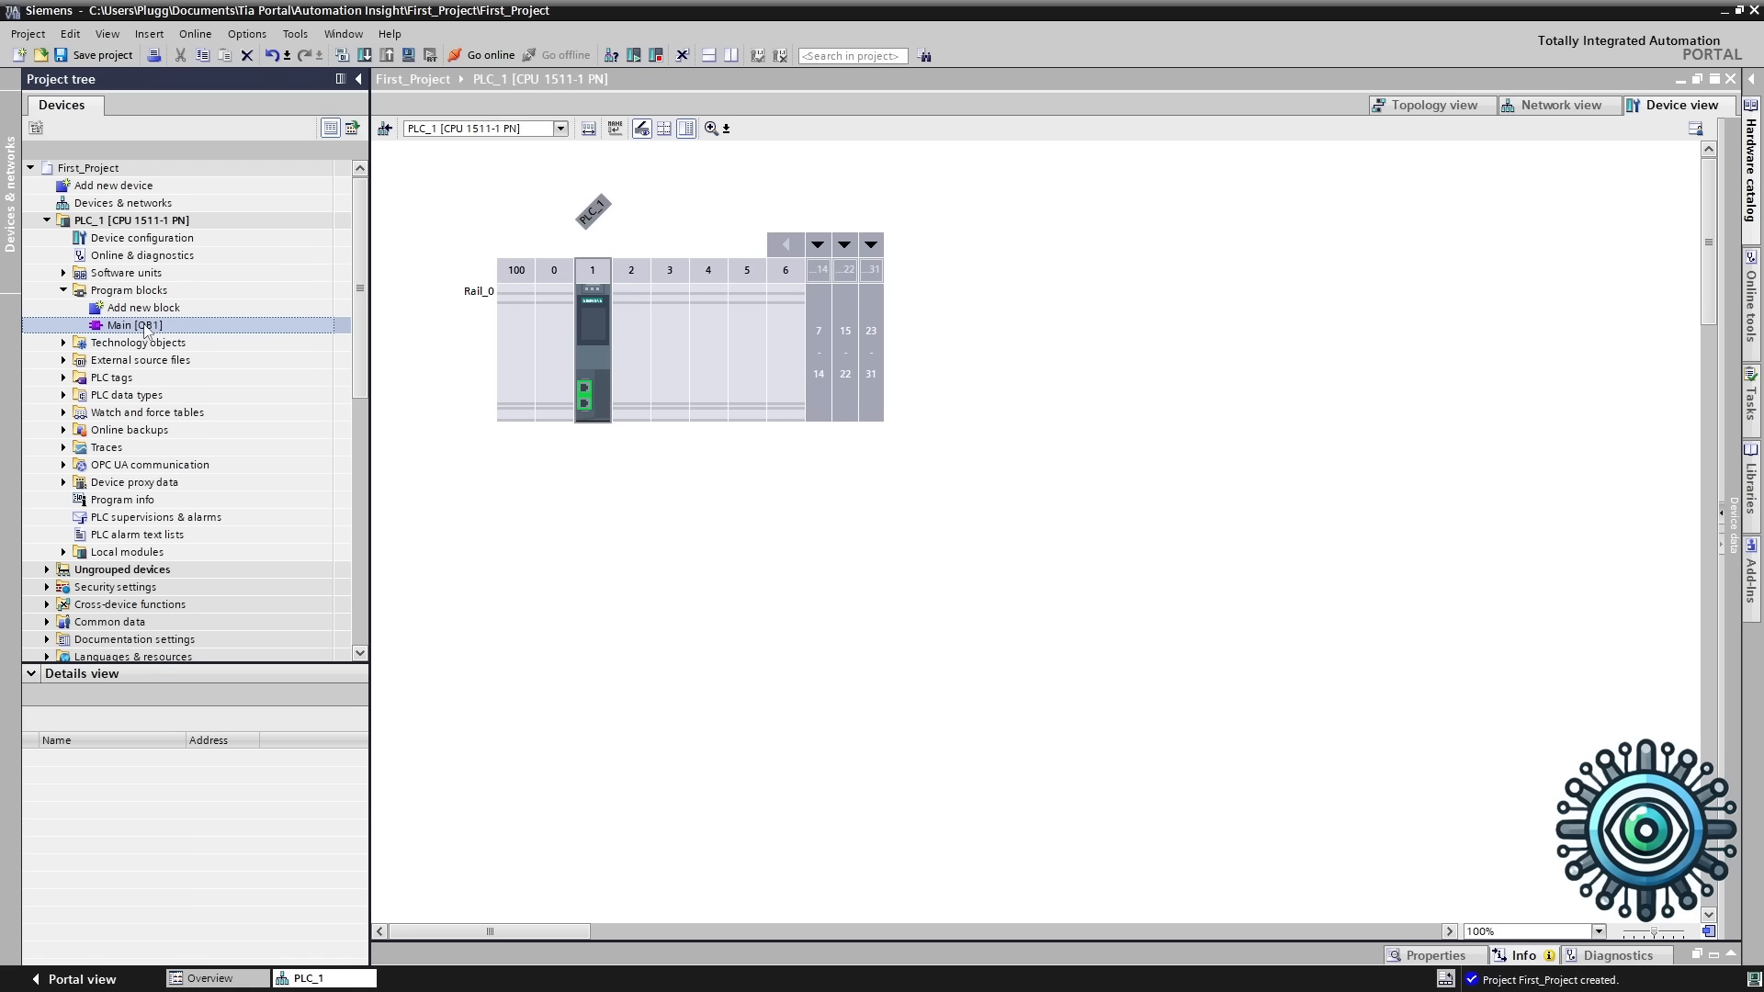
left_click(92, 290)
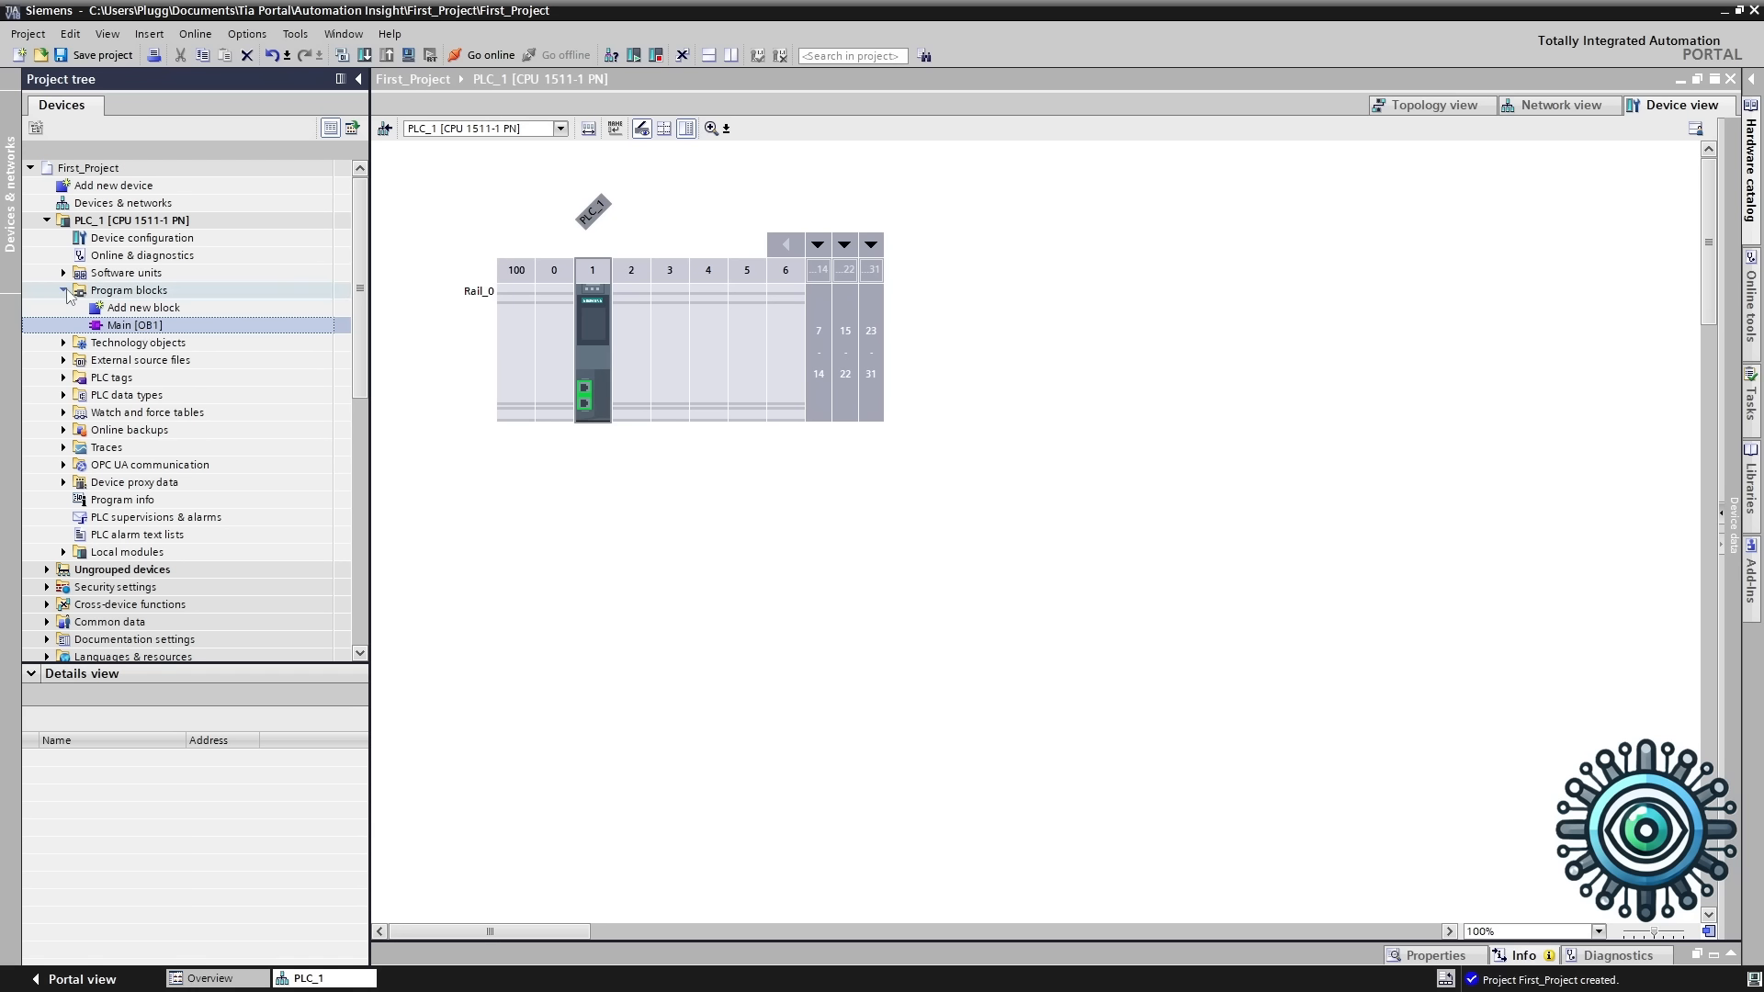
left_click(63, 290)
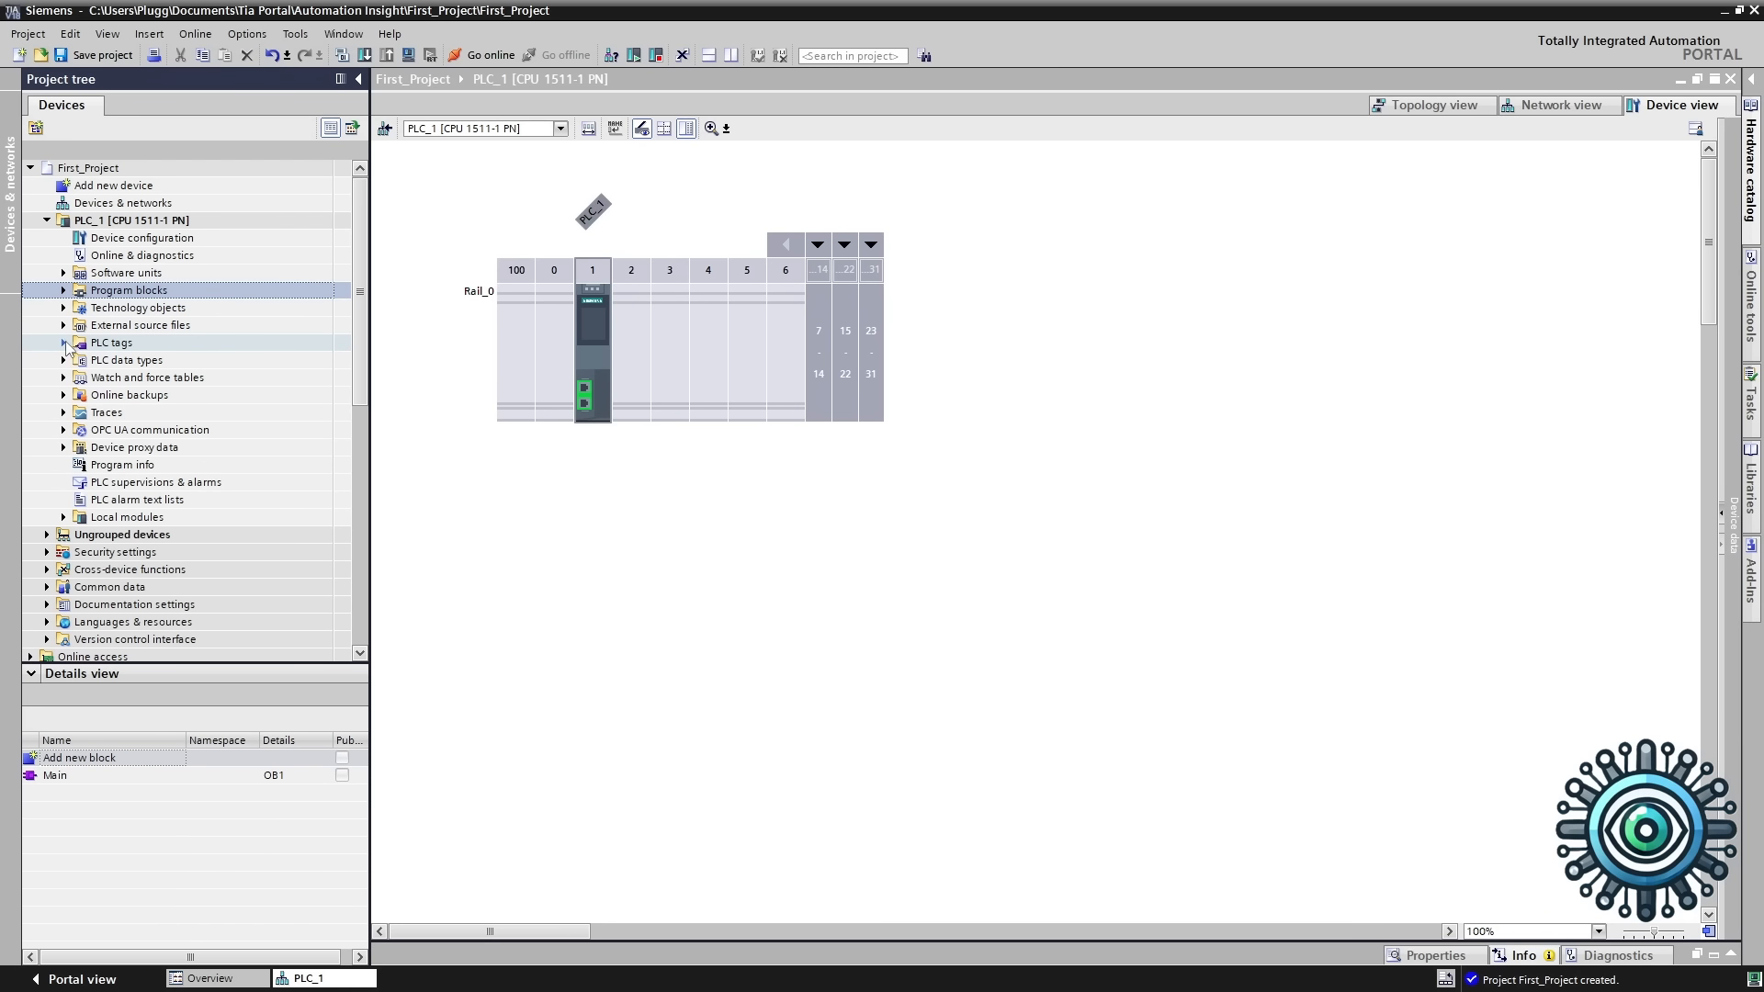
Add a new tag table under the PLC tags of PLC_1 and open it
left_click(63, 343)
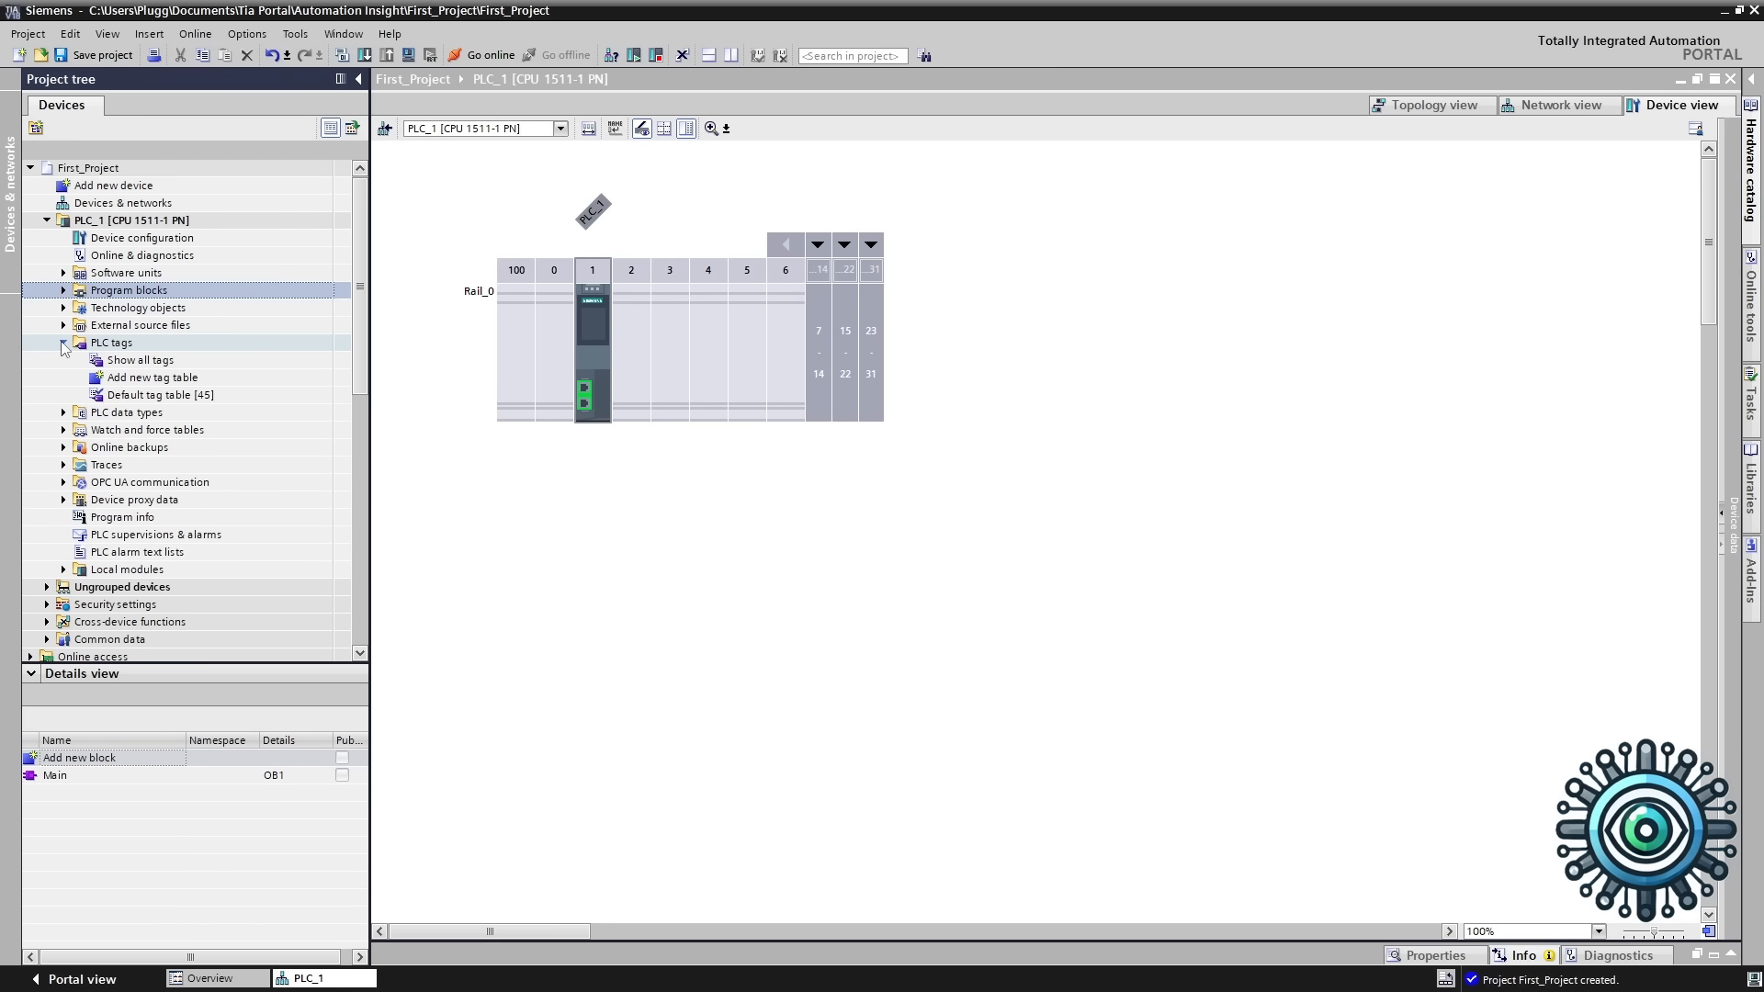
double_click(135, 380)
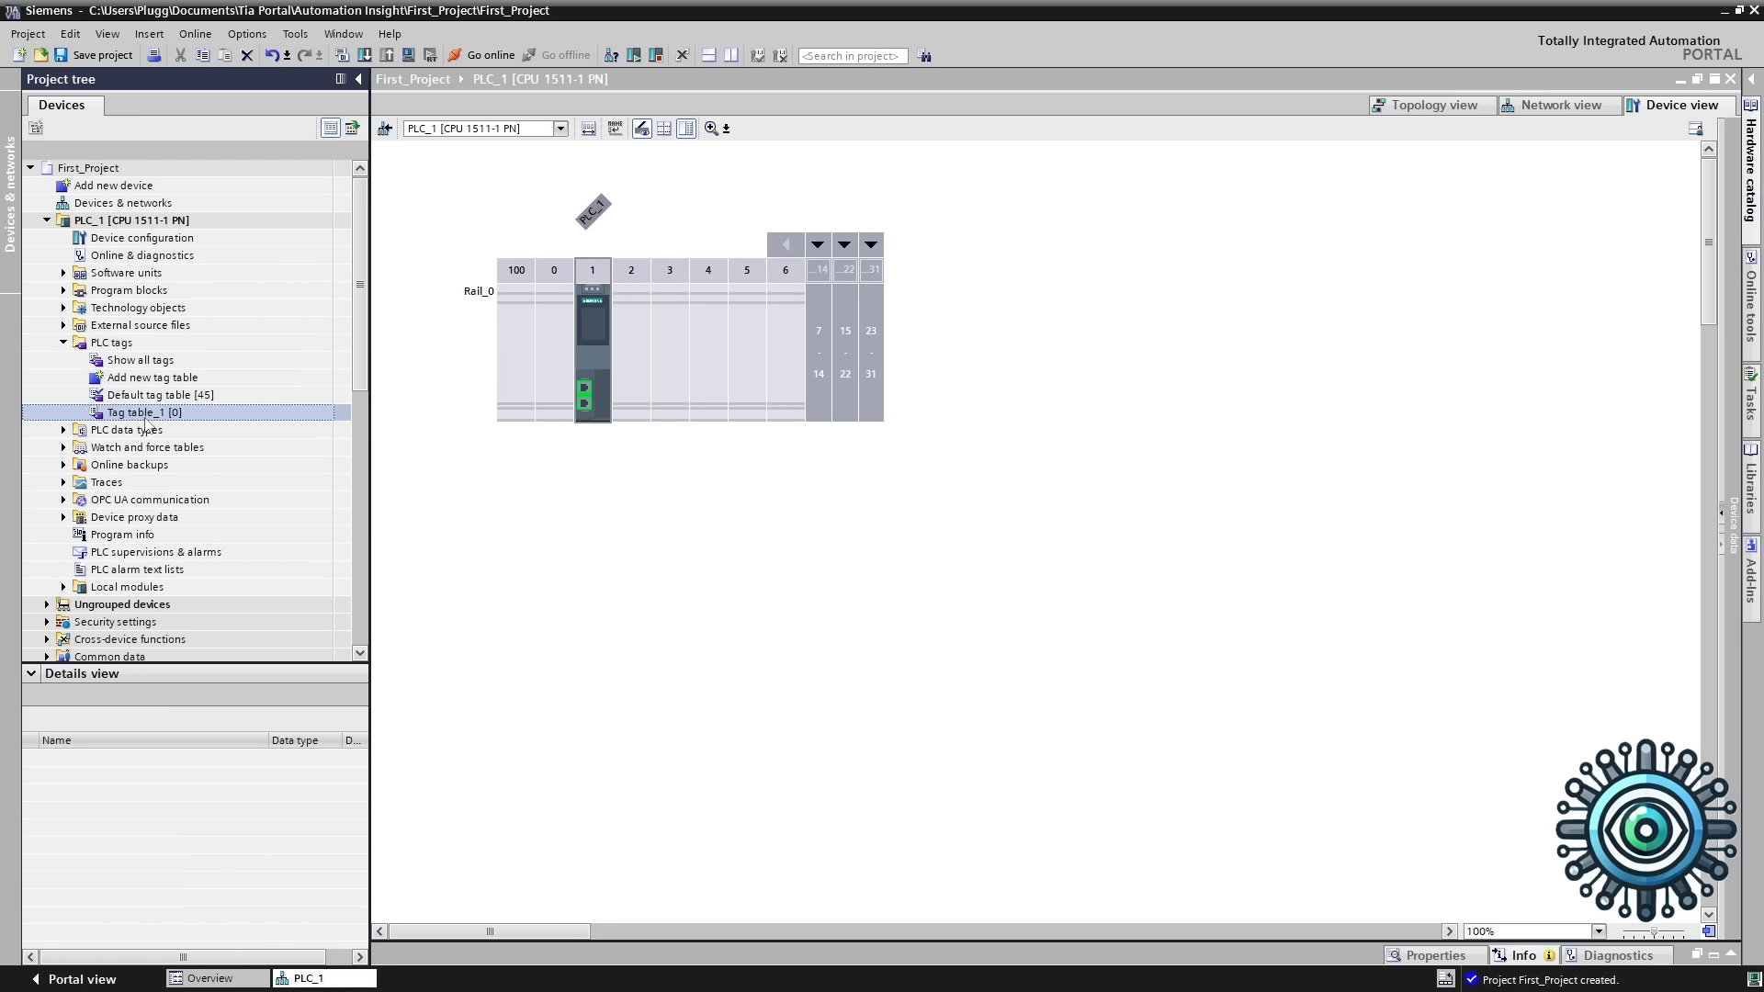
double_click(145, 416)
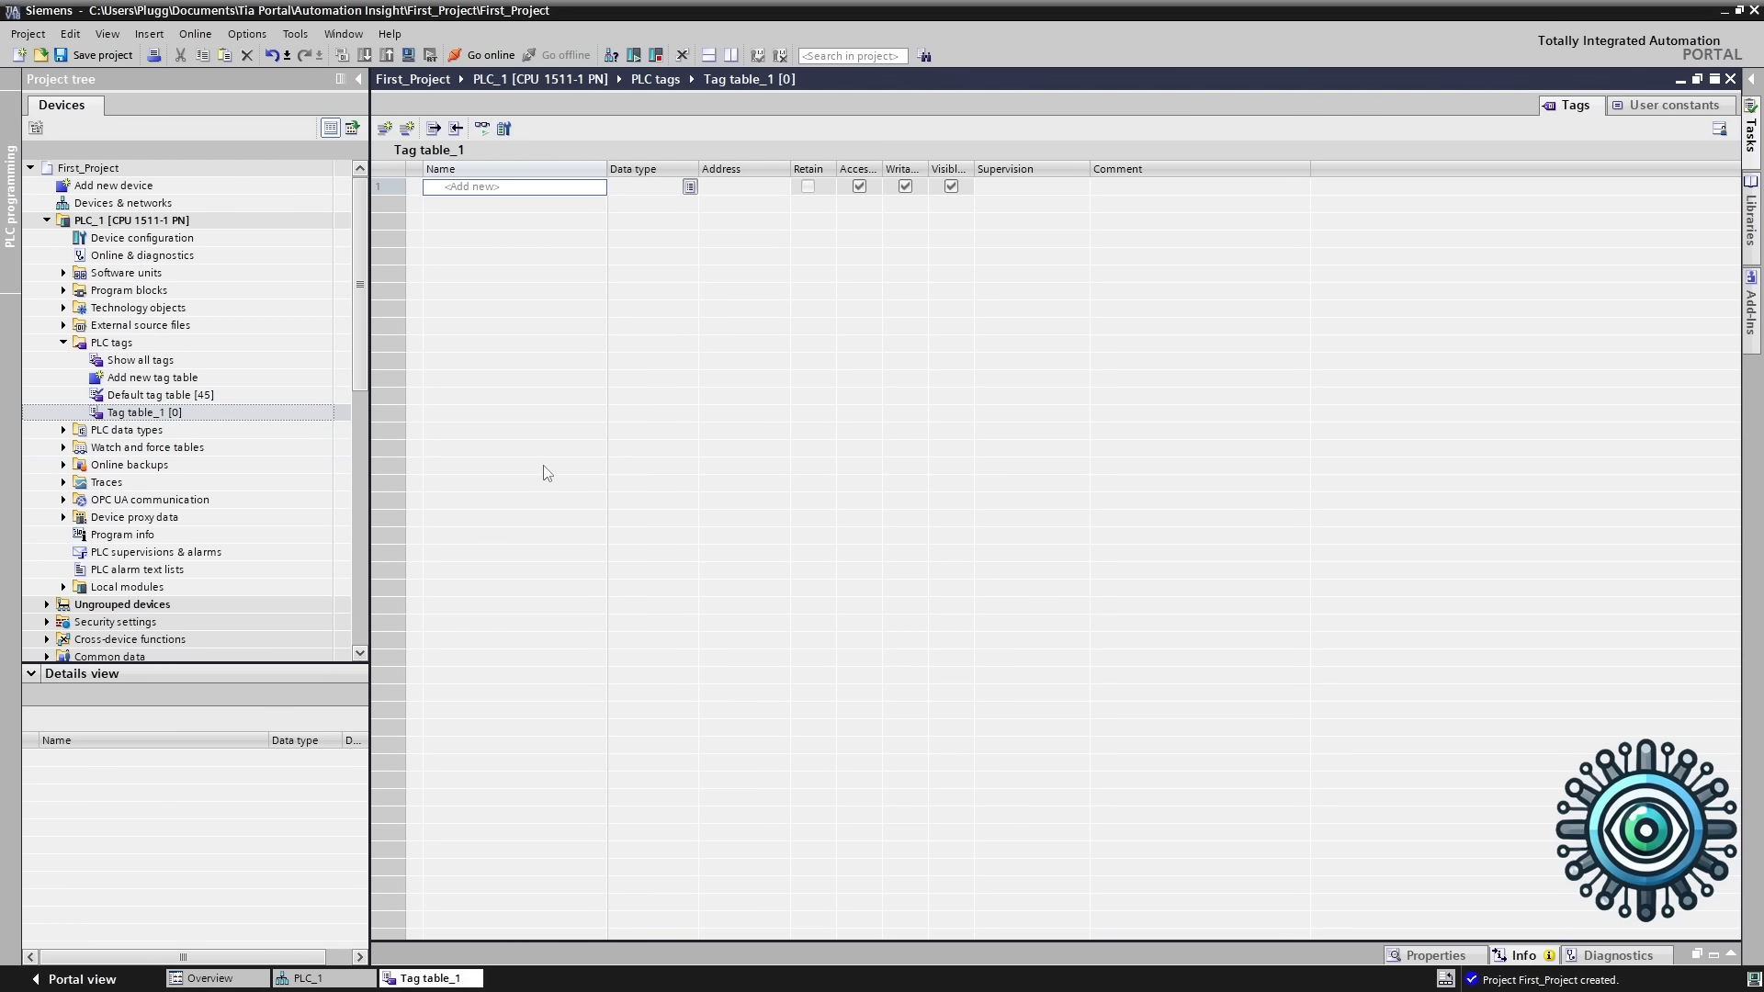
left_click(500, 190)
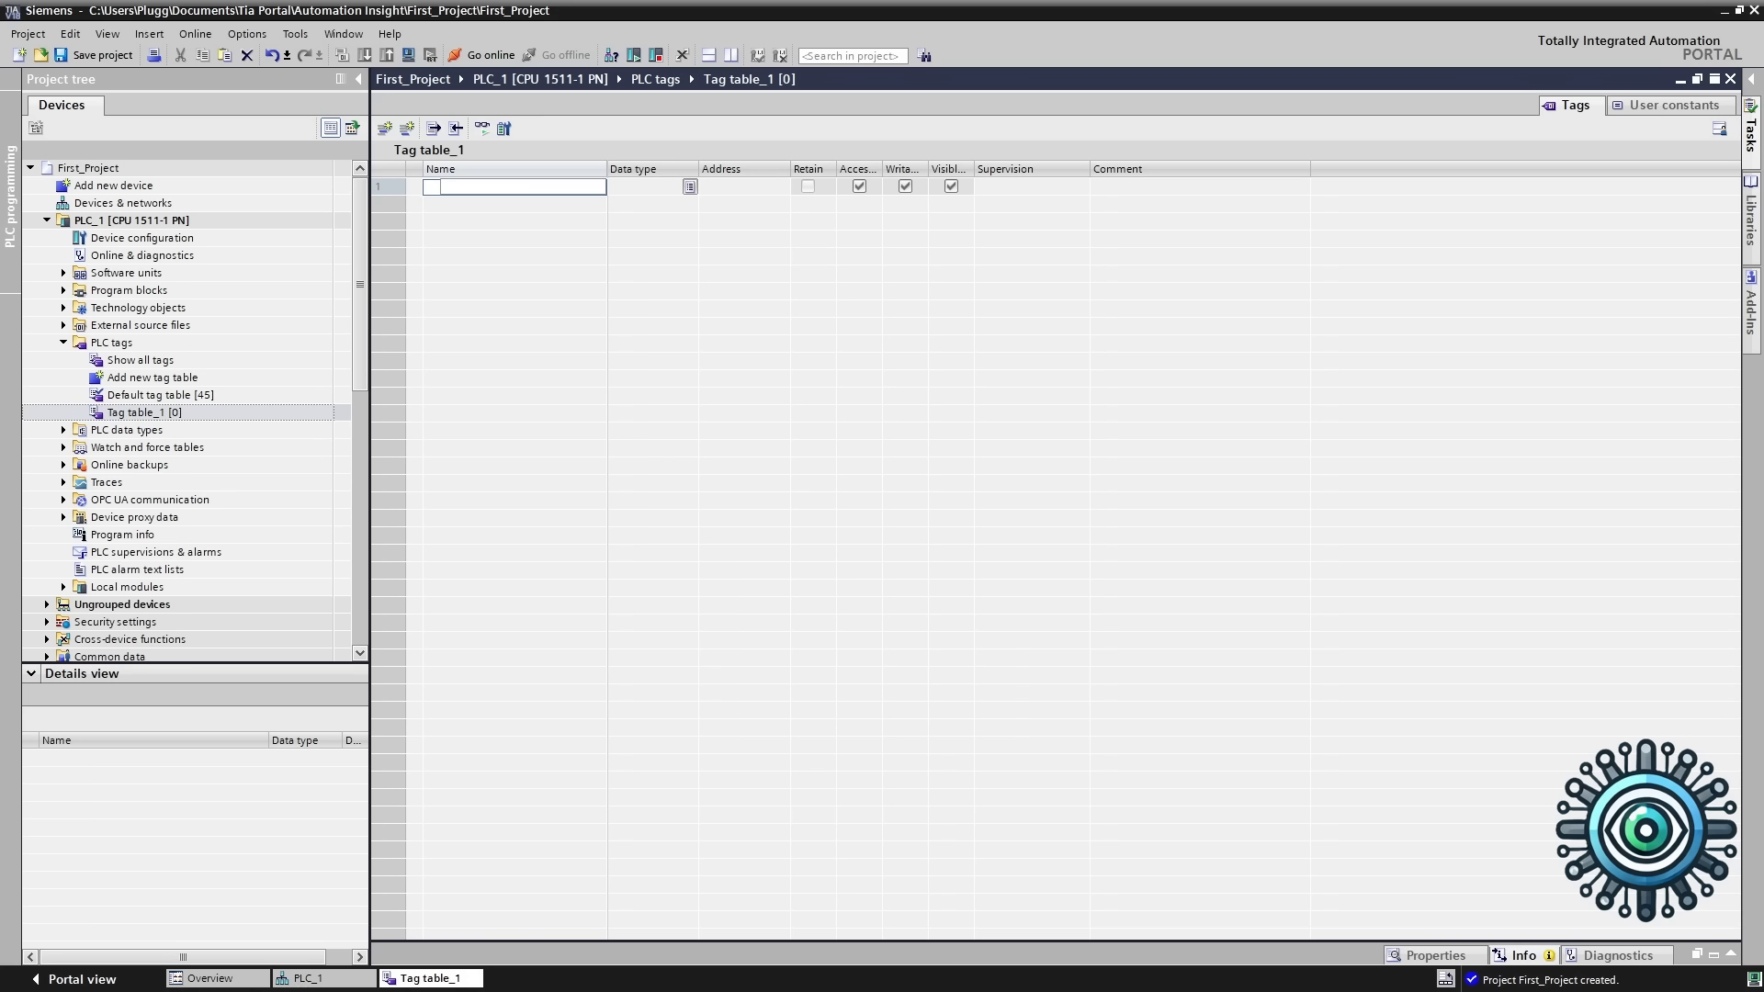
key("Escape")
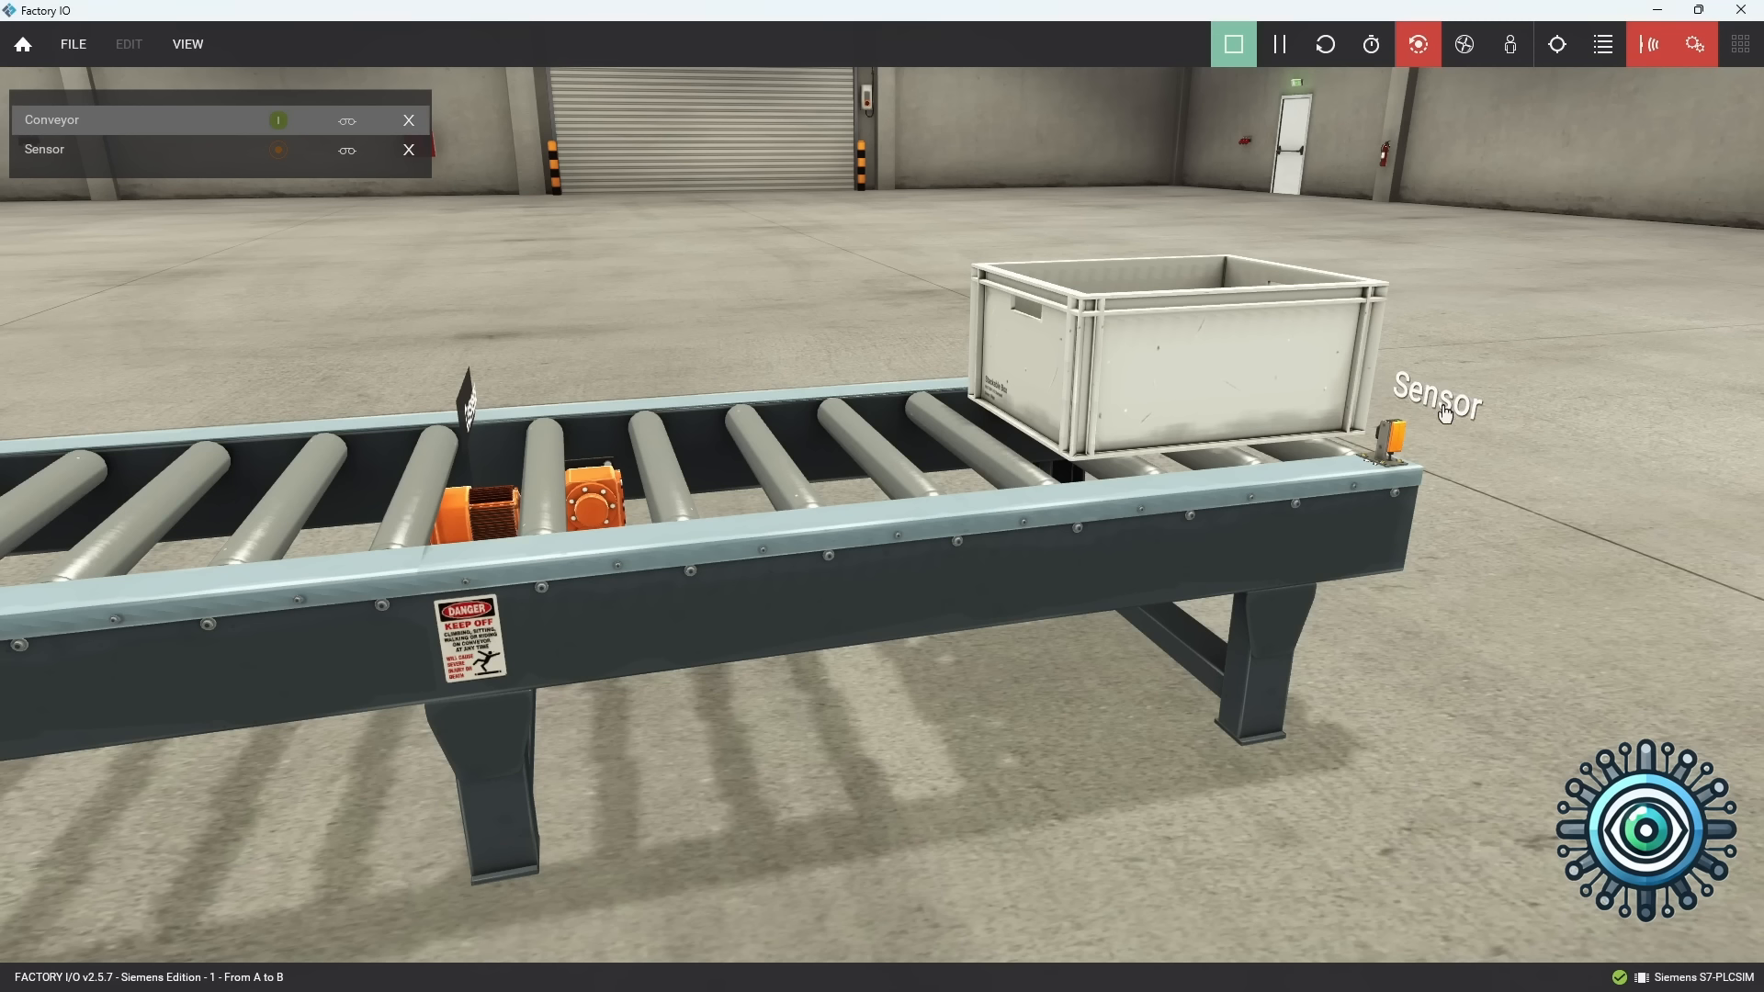
Switch to Factory I/O, reset the scene, check the Sensor and Conveyor addresses in the driver settings and return to the scene
left_click(1325, 44)
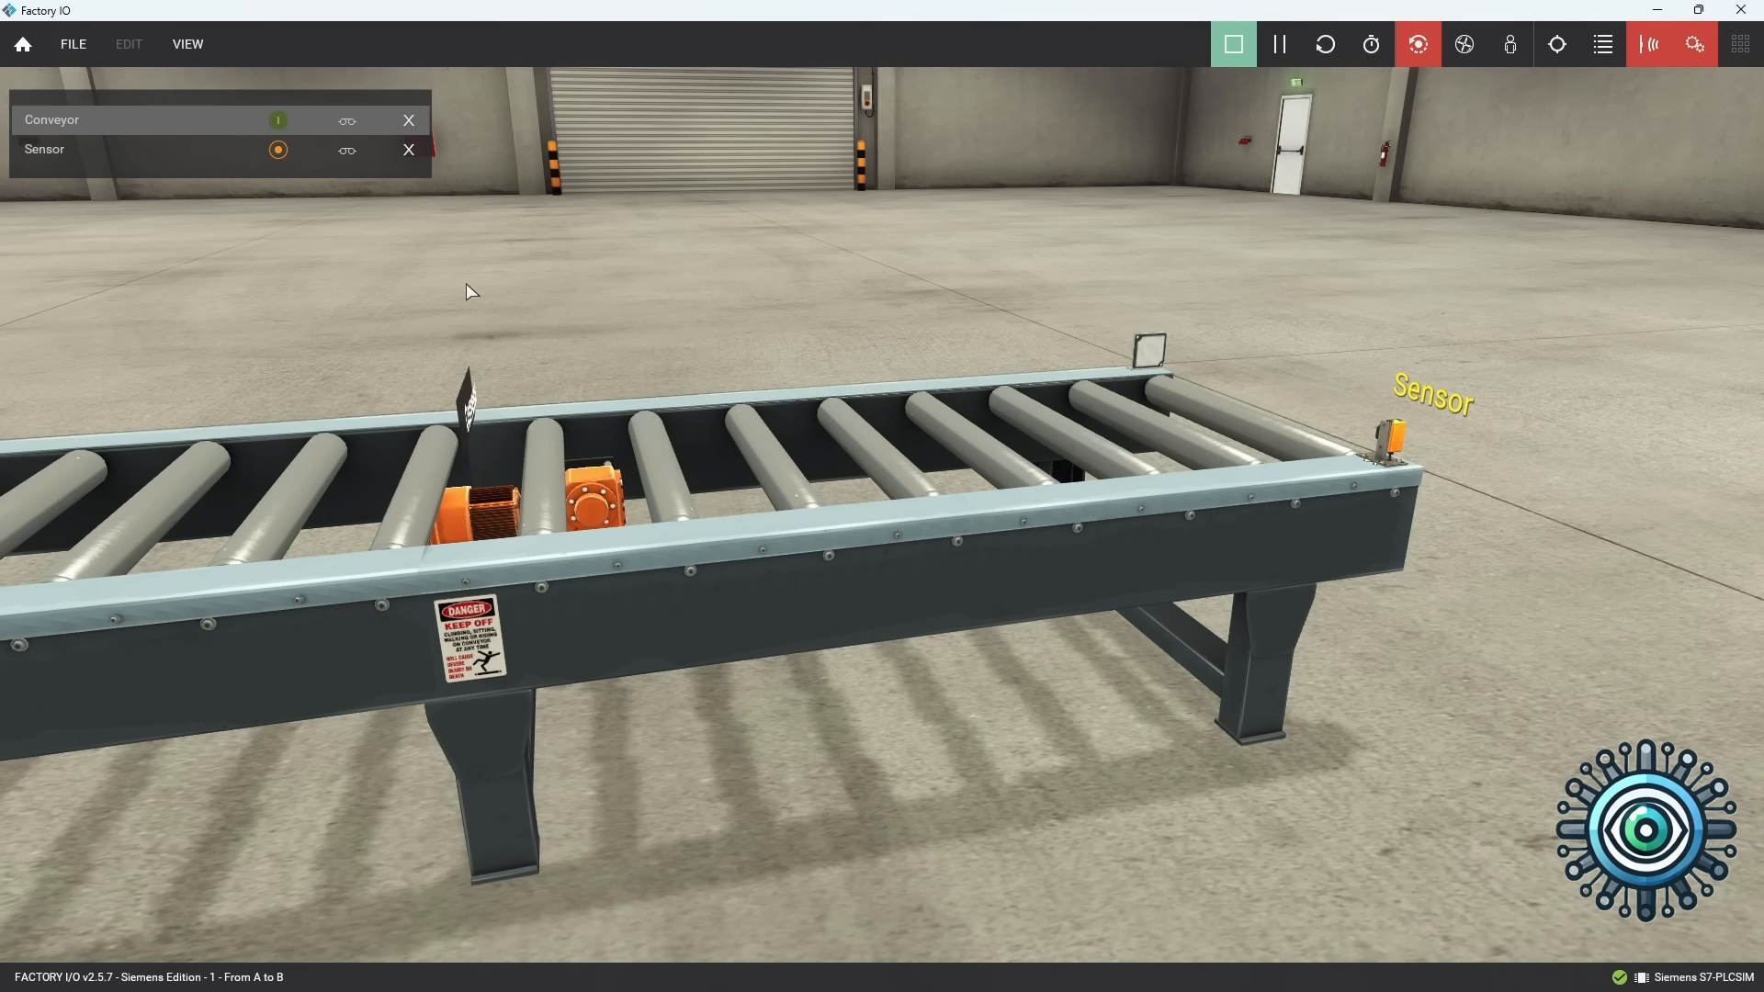
left_click_drag(674, 273, 795, 281)
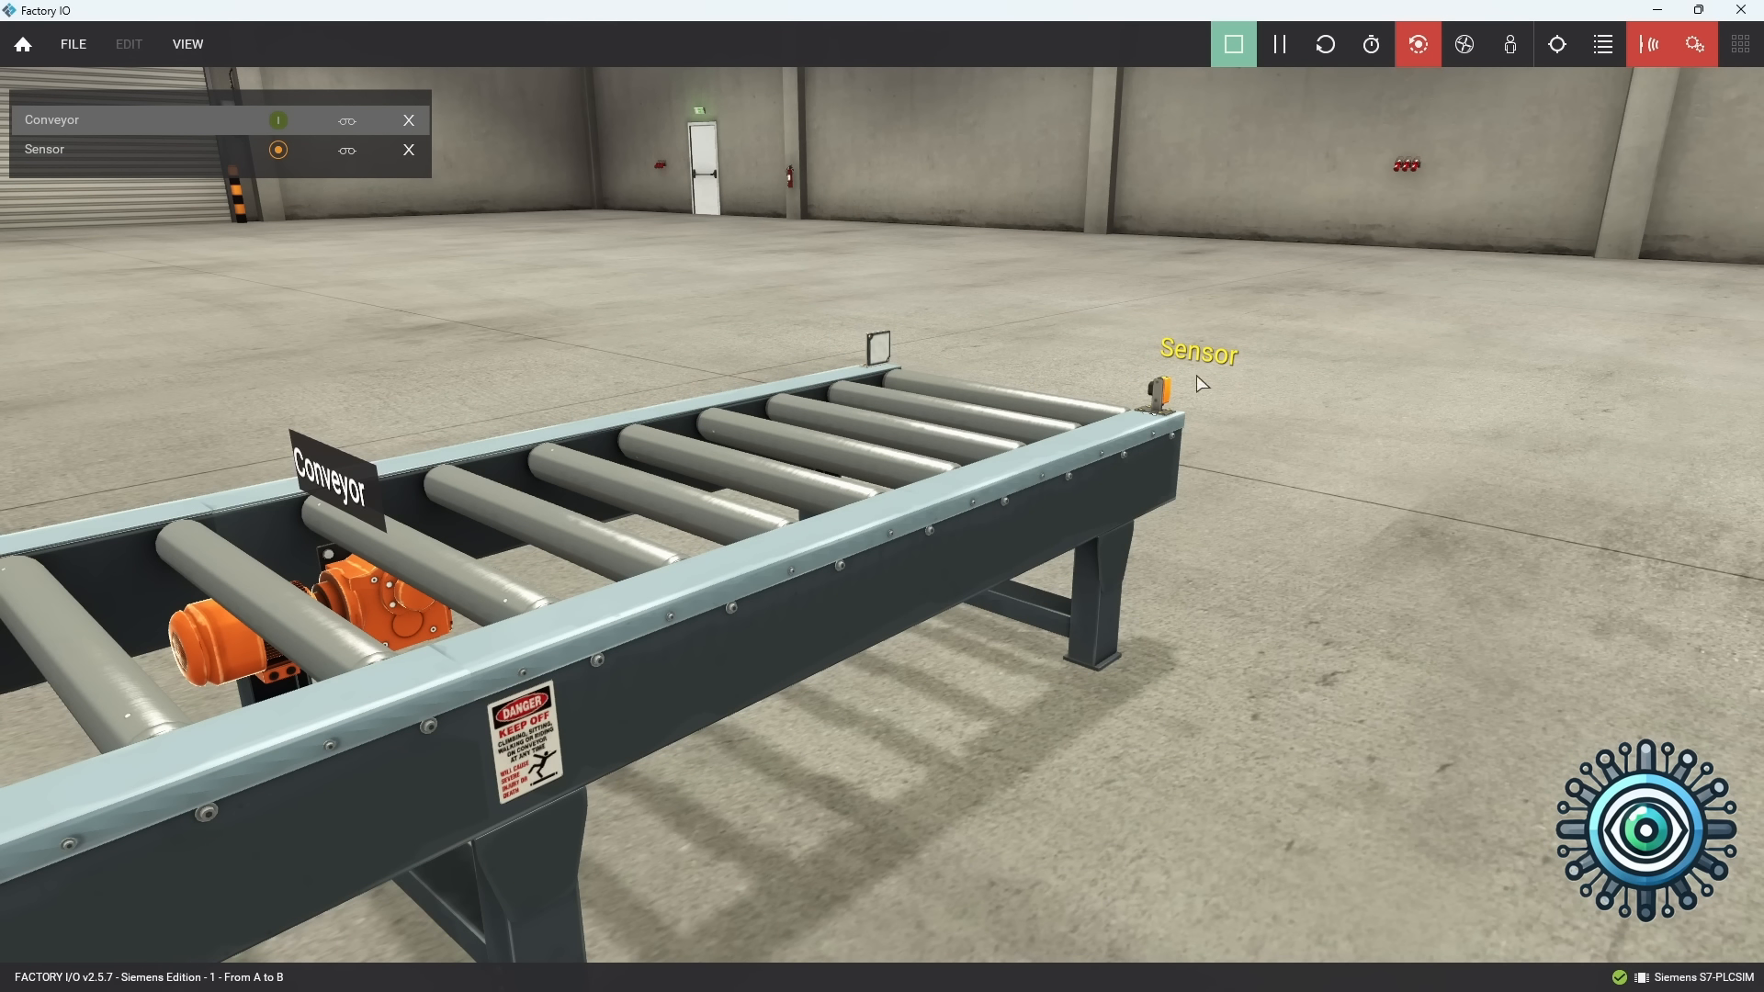
left_click(91, 57)
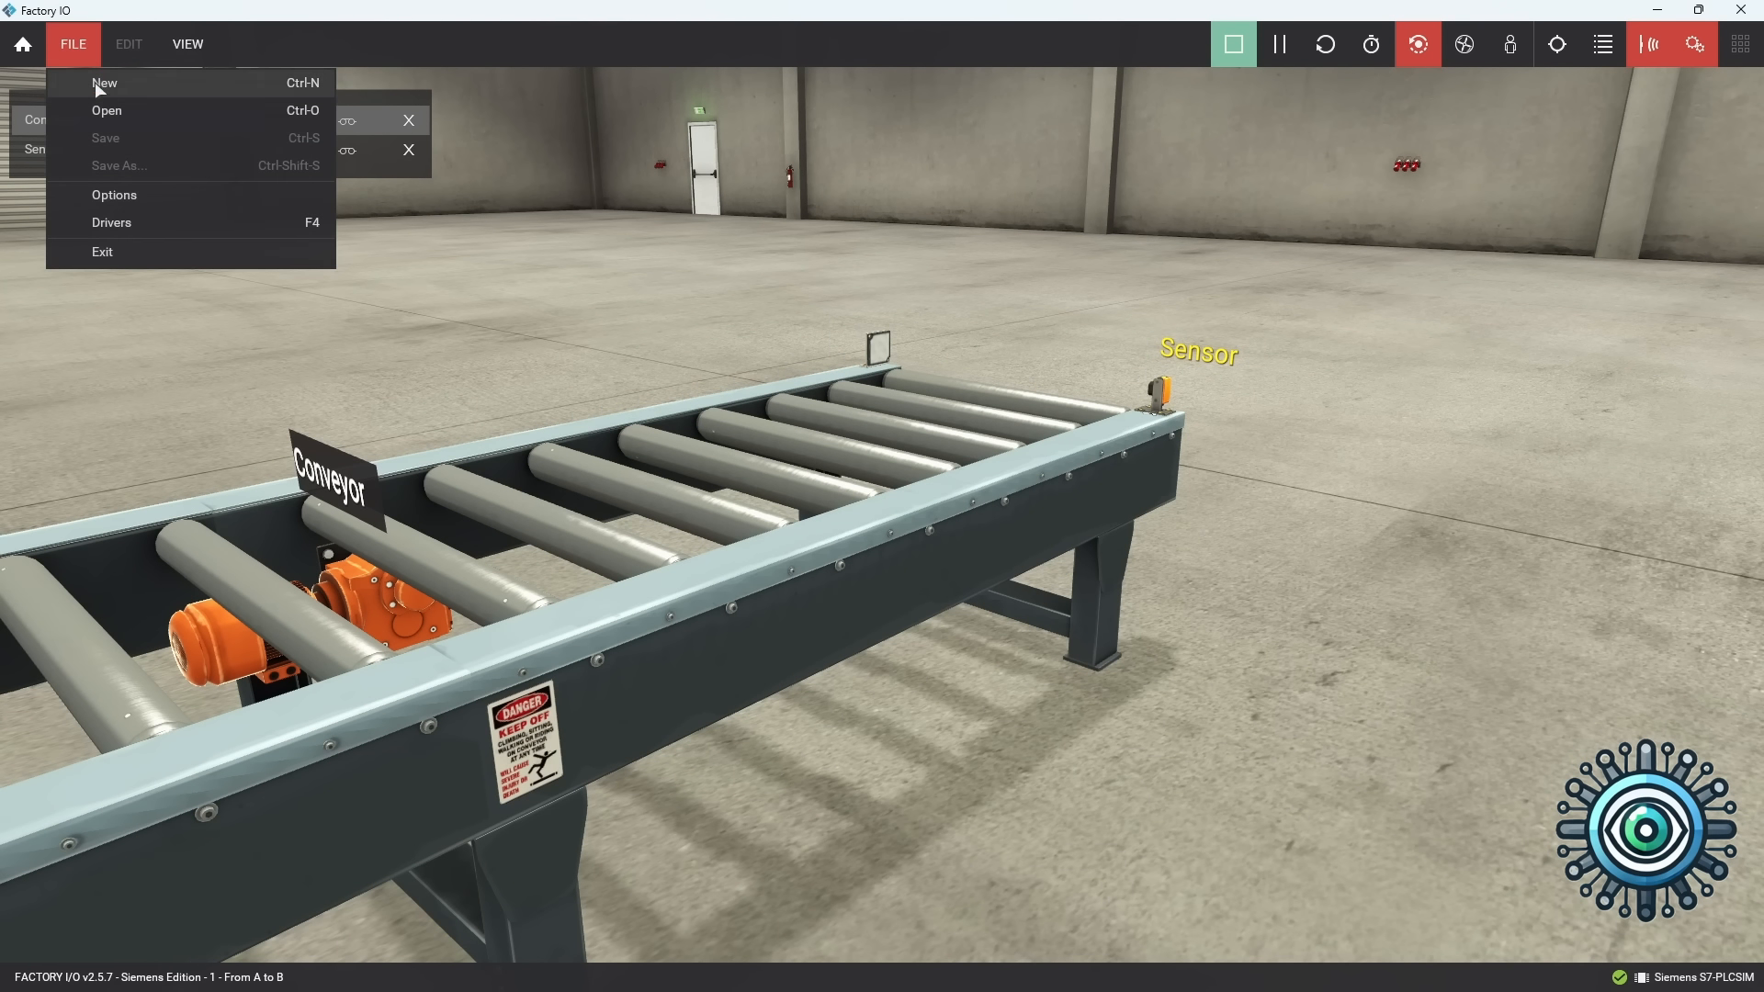
left_click(134, 219)
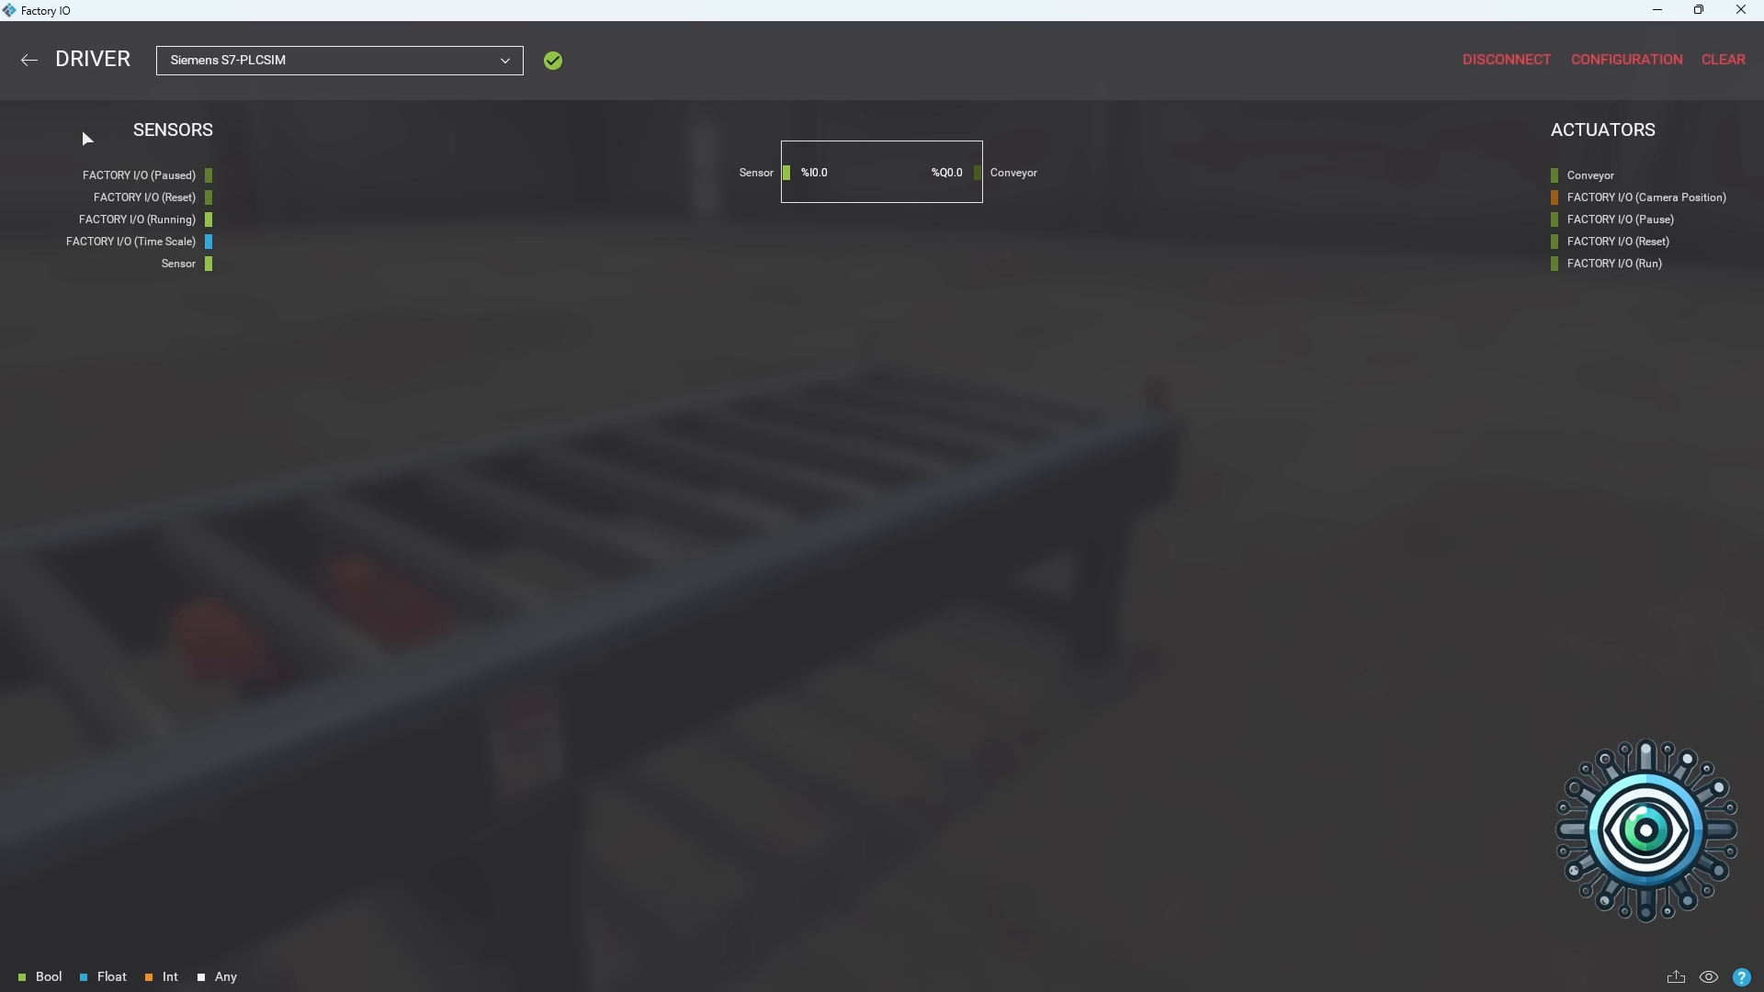
left_click(28, 63)
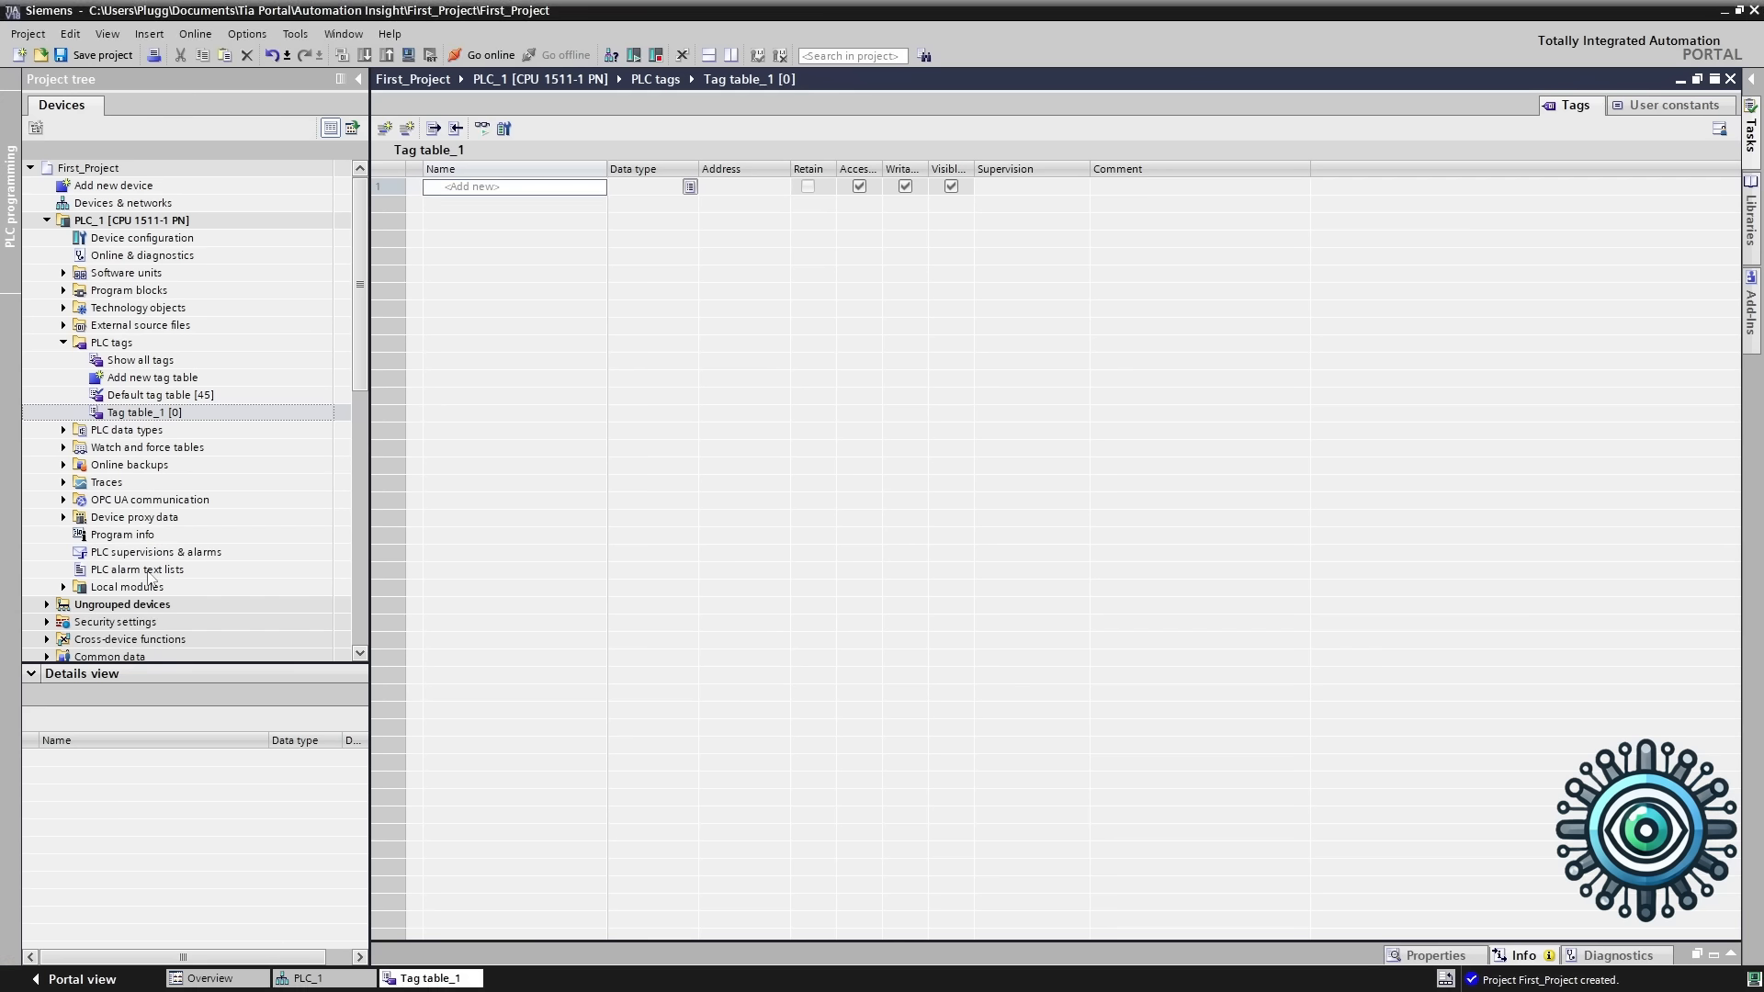
Switch back to TIA Portal and add two Bool tags named Sensor and Conveyor to the new tag table
double_click(501, 193)
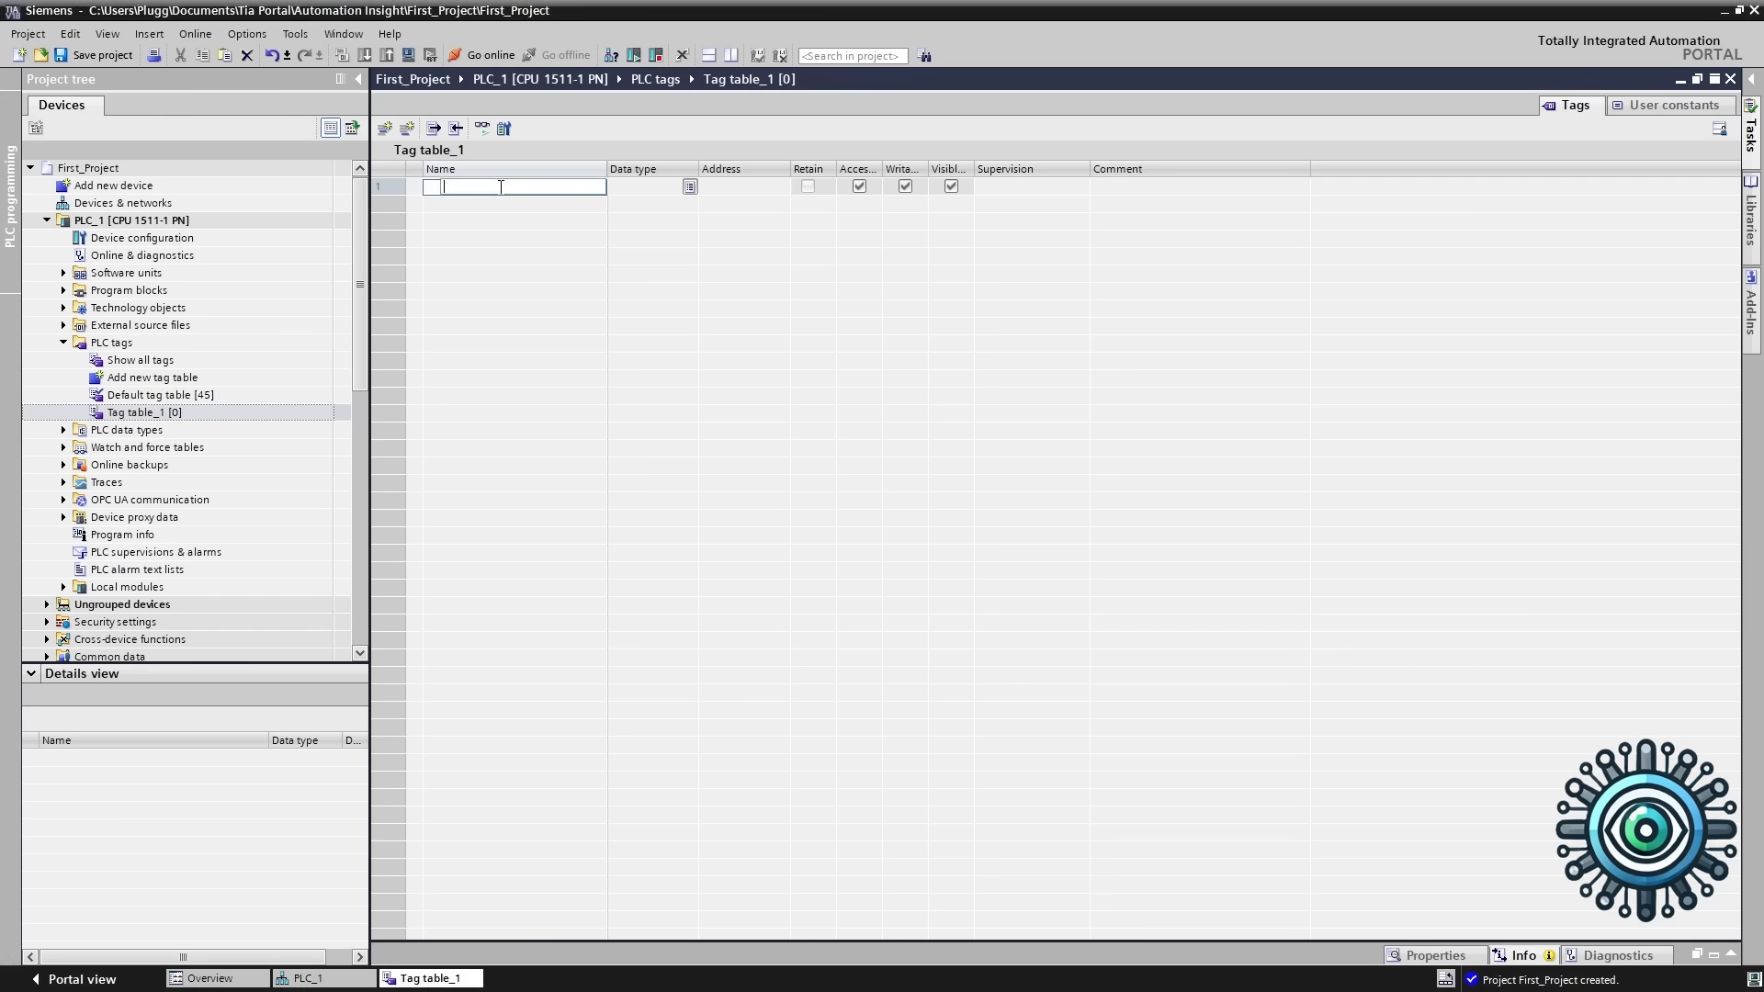
type("Sensor")
key("Return")
type("Conveyor")
key("Return")
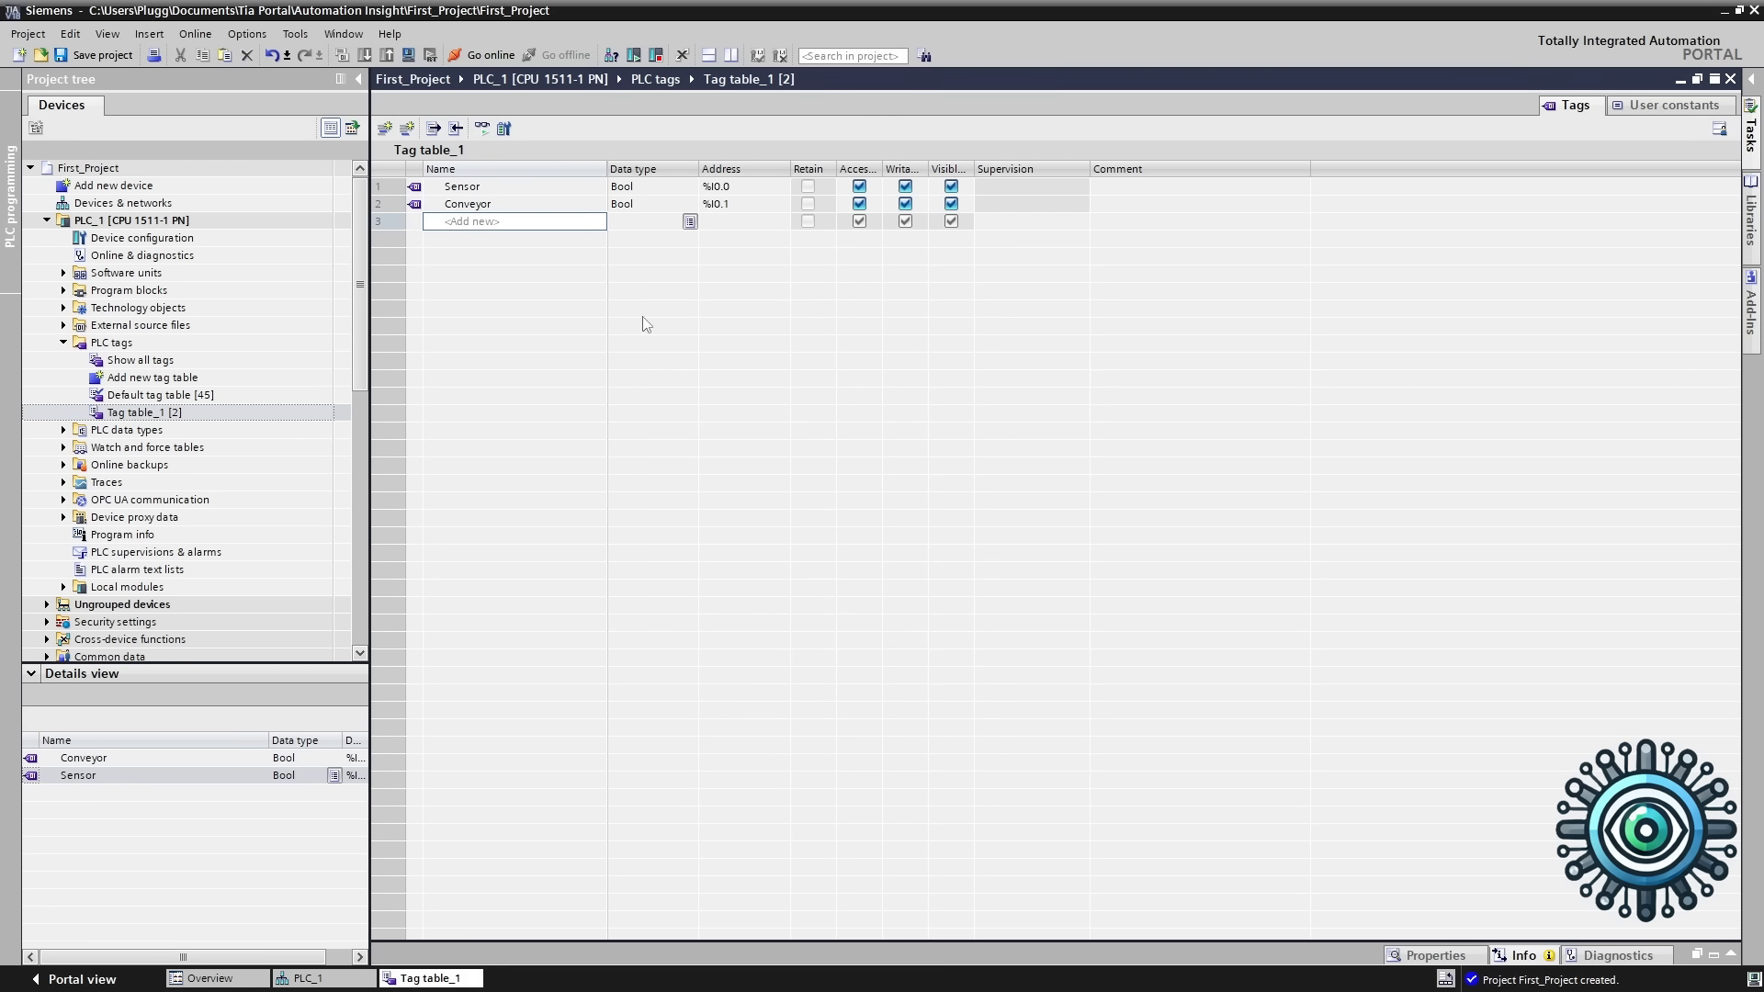
Set the Conveyor tag's address to the output %Q0.0
left_click(753, 189)
left_click(752, 188)
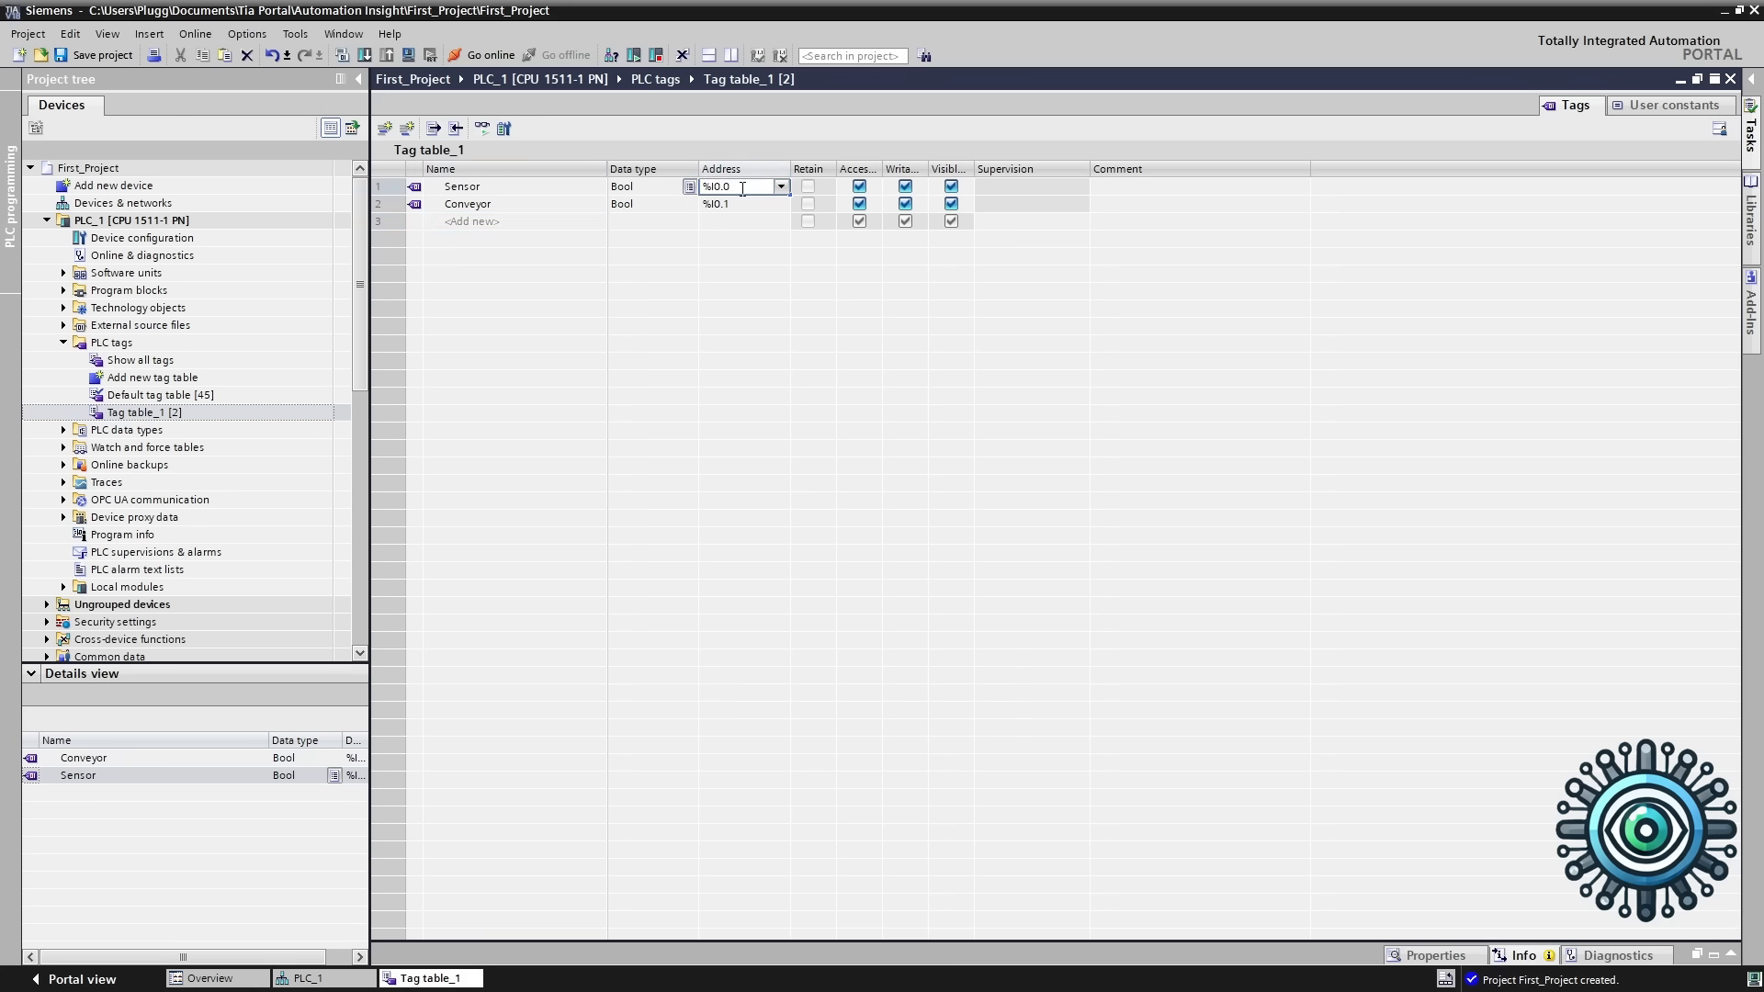
left_click(745, 204)
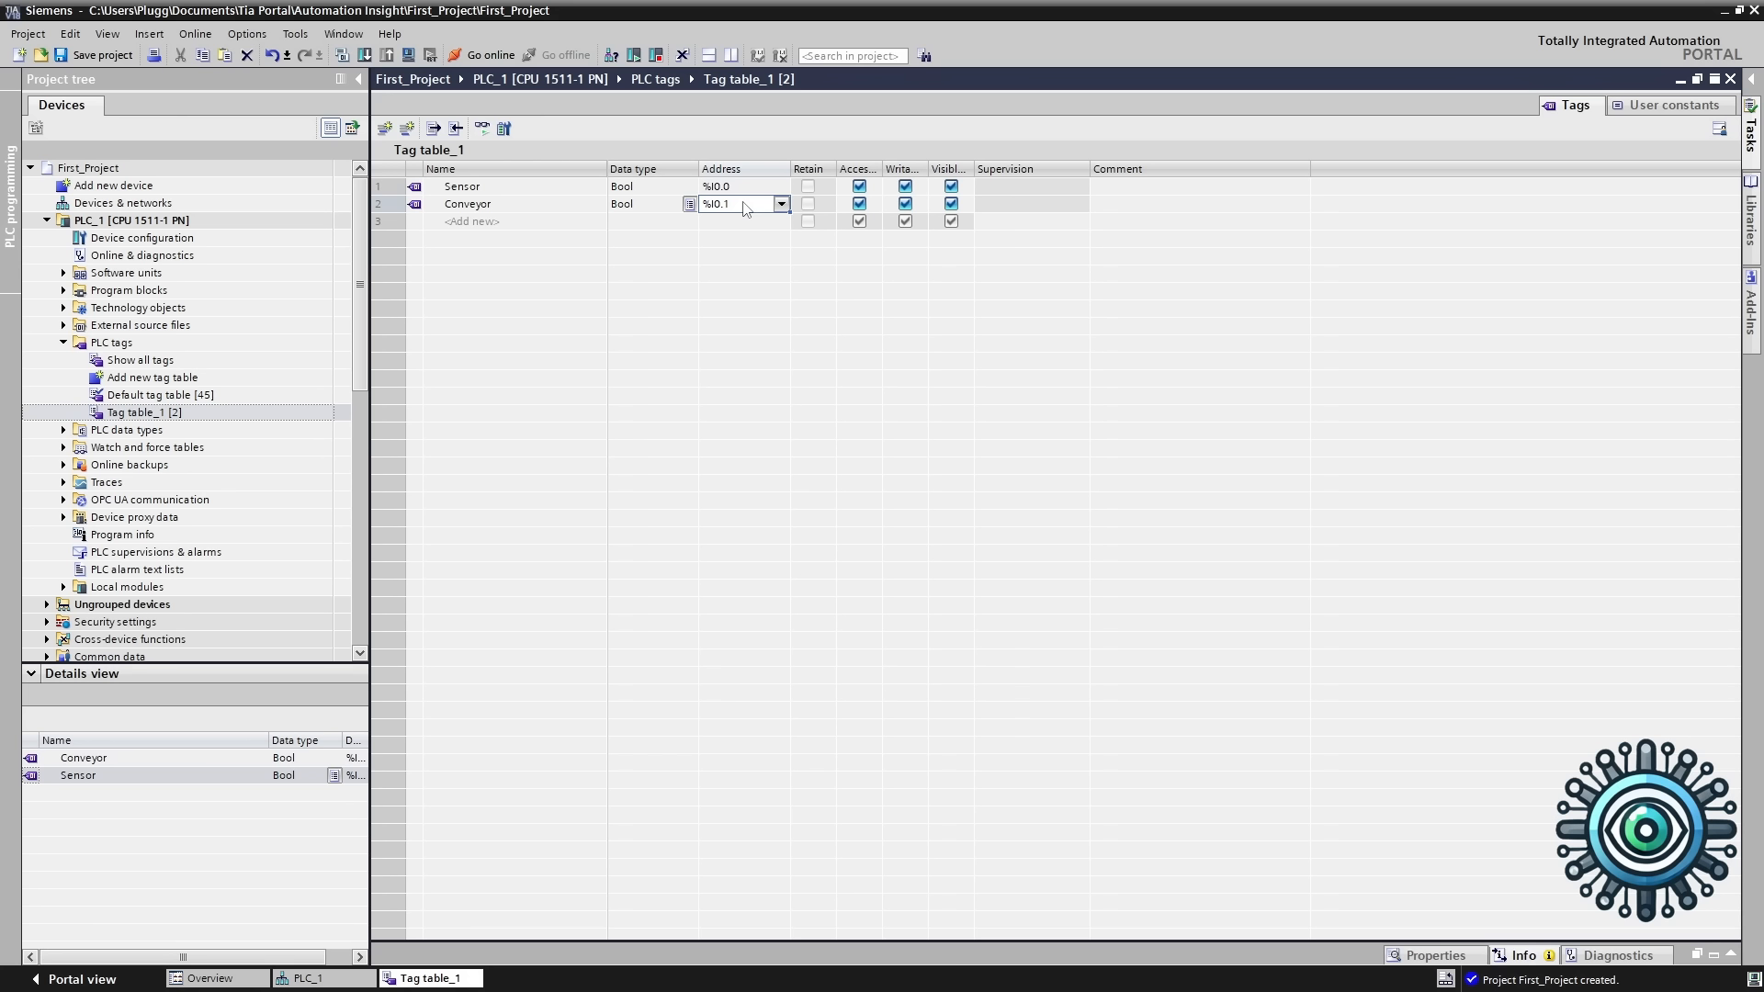
left_click(745, 188)
left_click(547, 216)
left_click(487, 191)
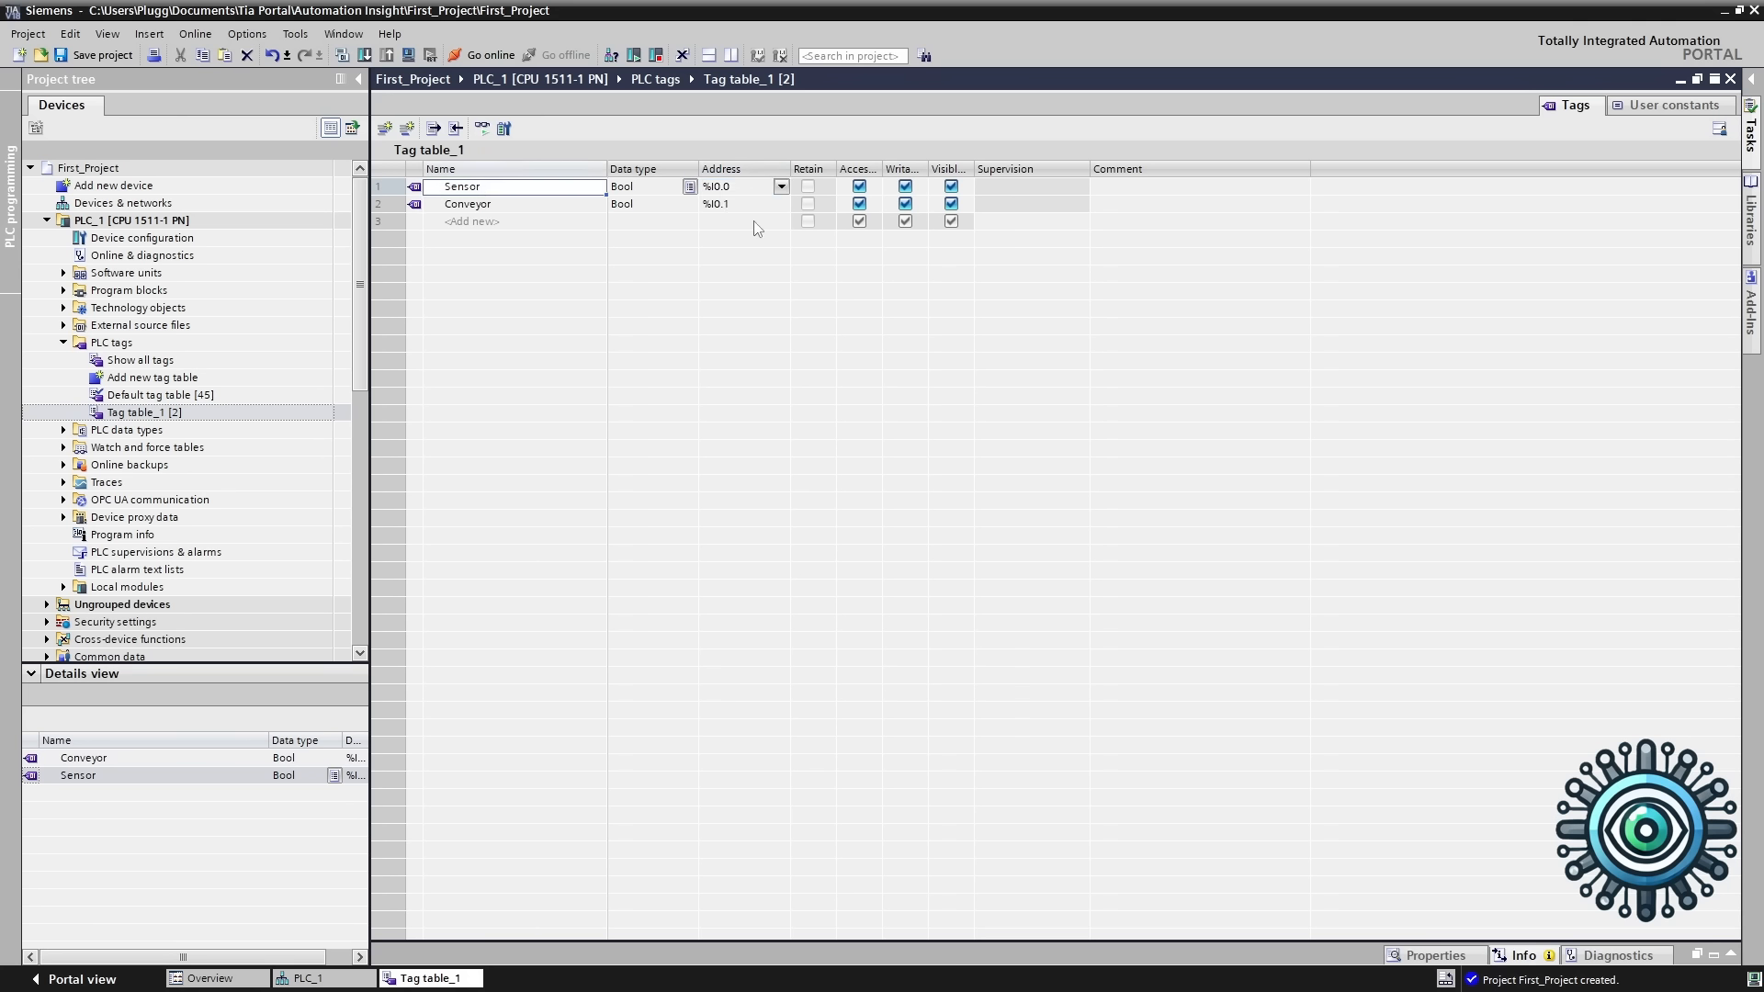
double_click(732, 207)
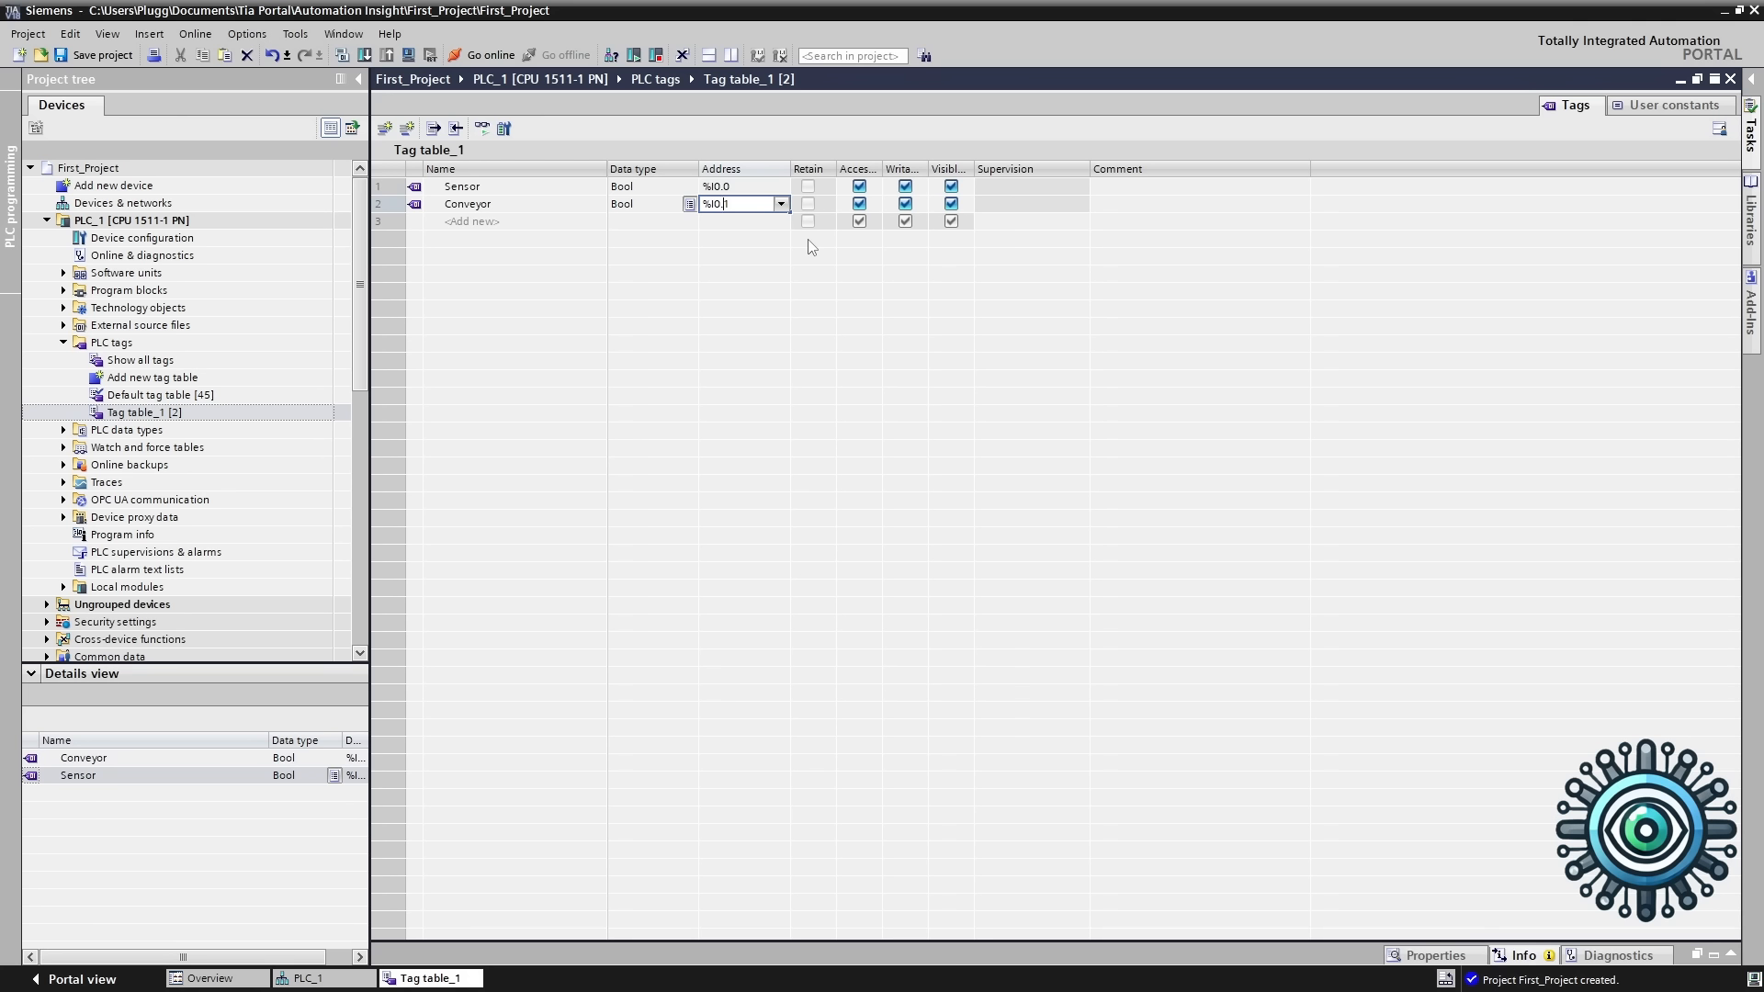
type("Q0")
key("Return")
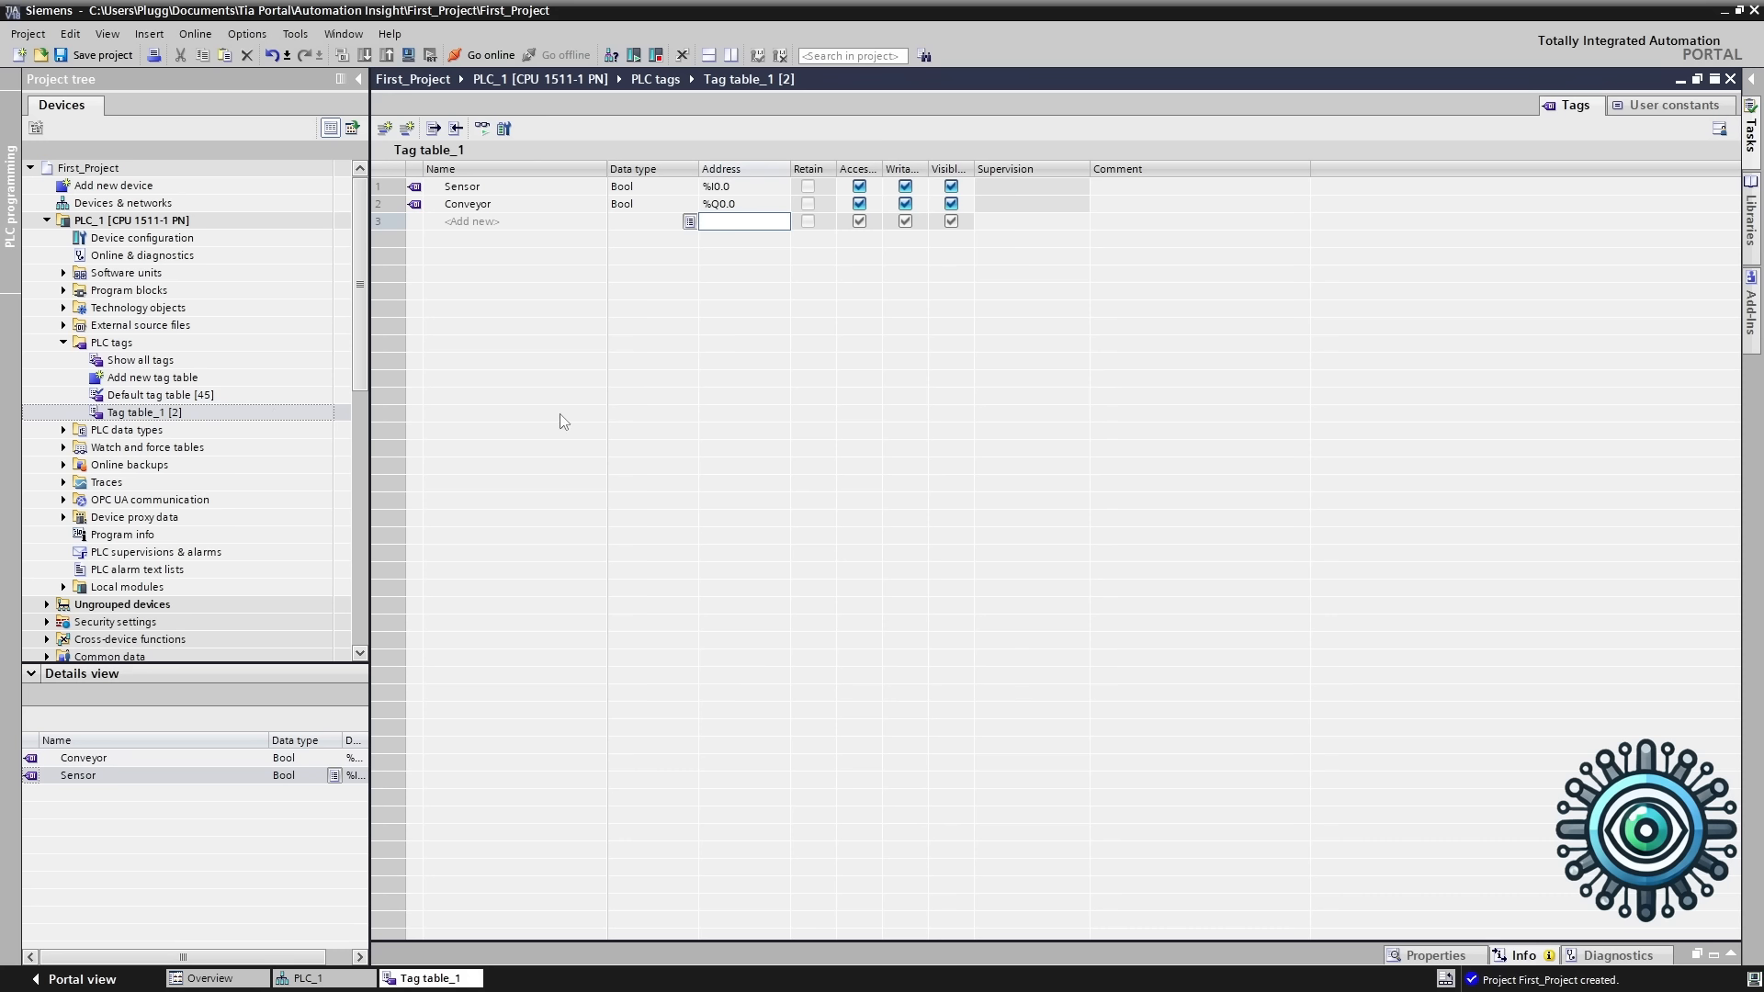
Download PLC_1 to the simulated device, accepting the connection to the untrusted device and loading the software and text libraries
left_click(147, 220)
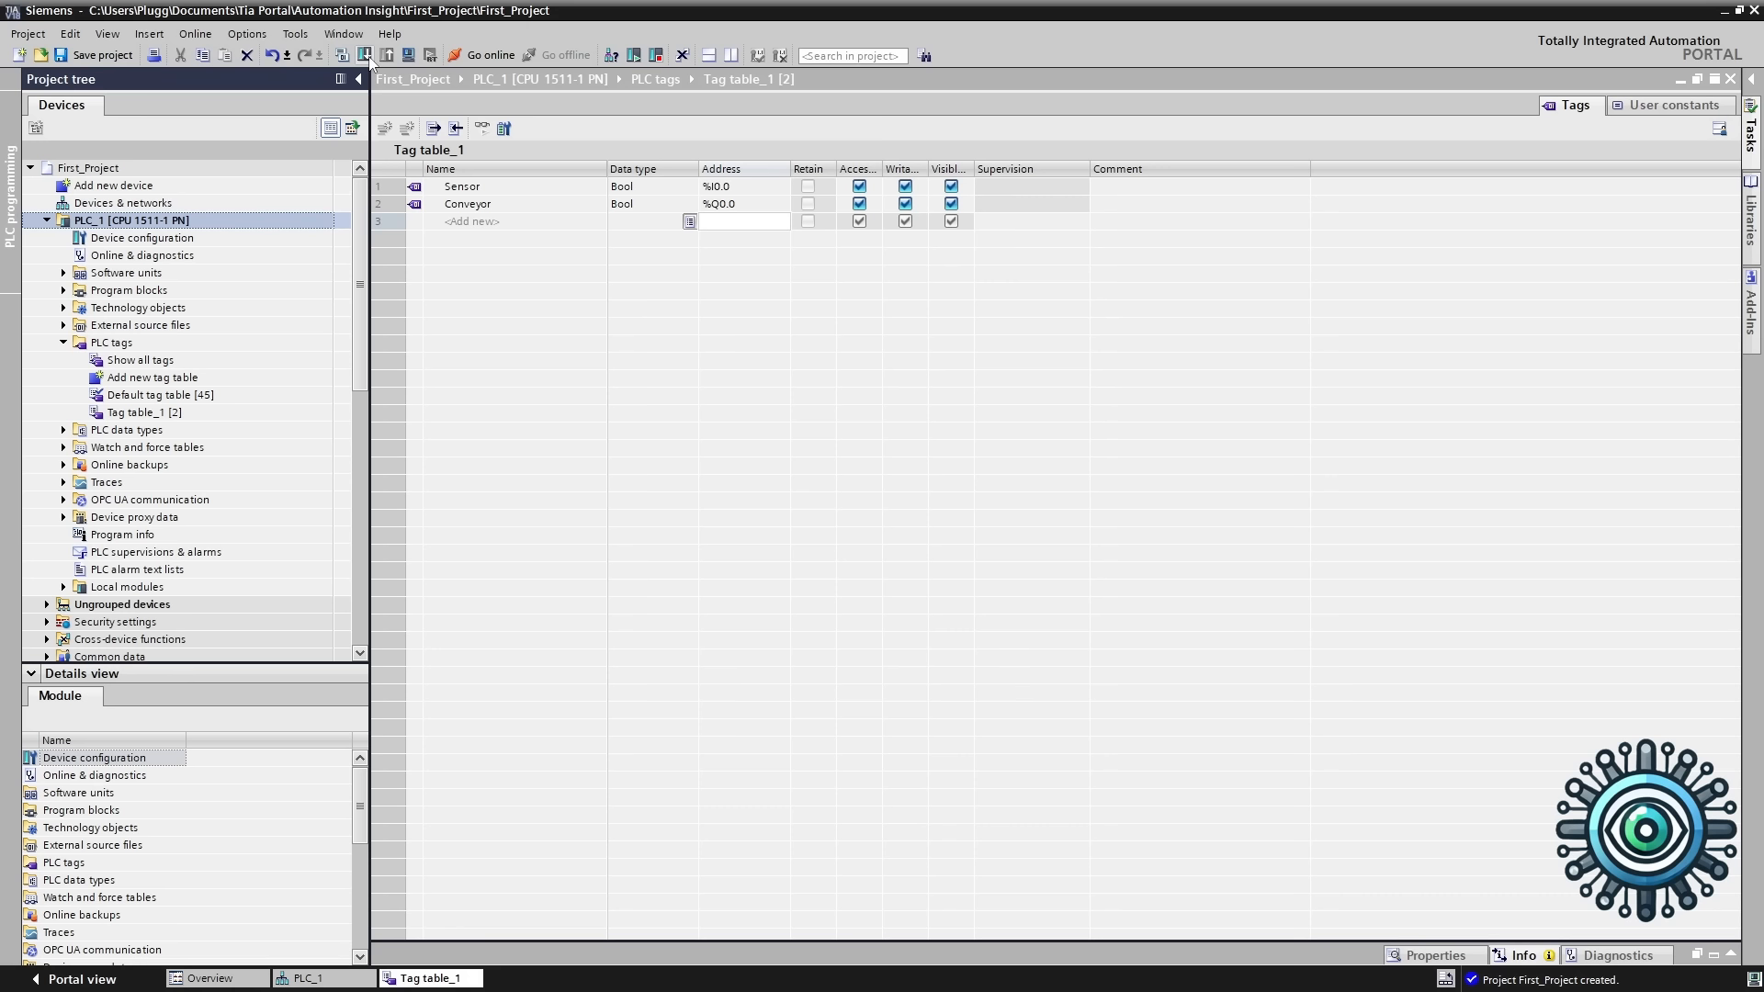
left_click(365, 56)
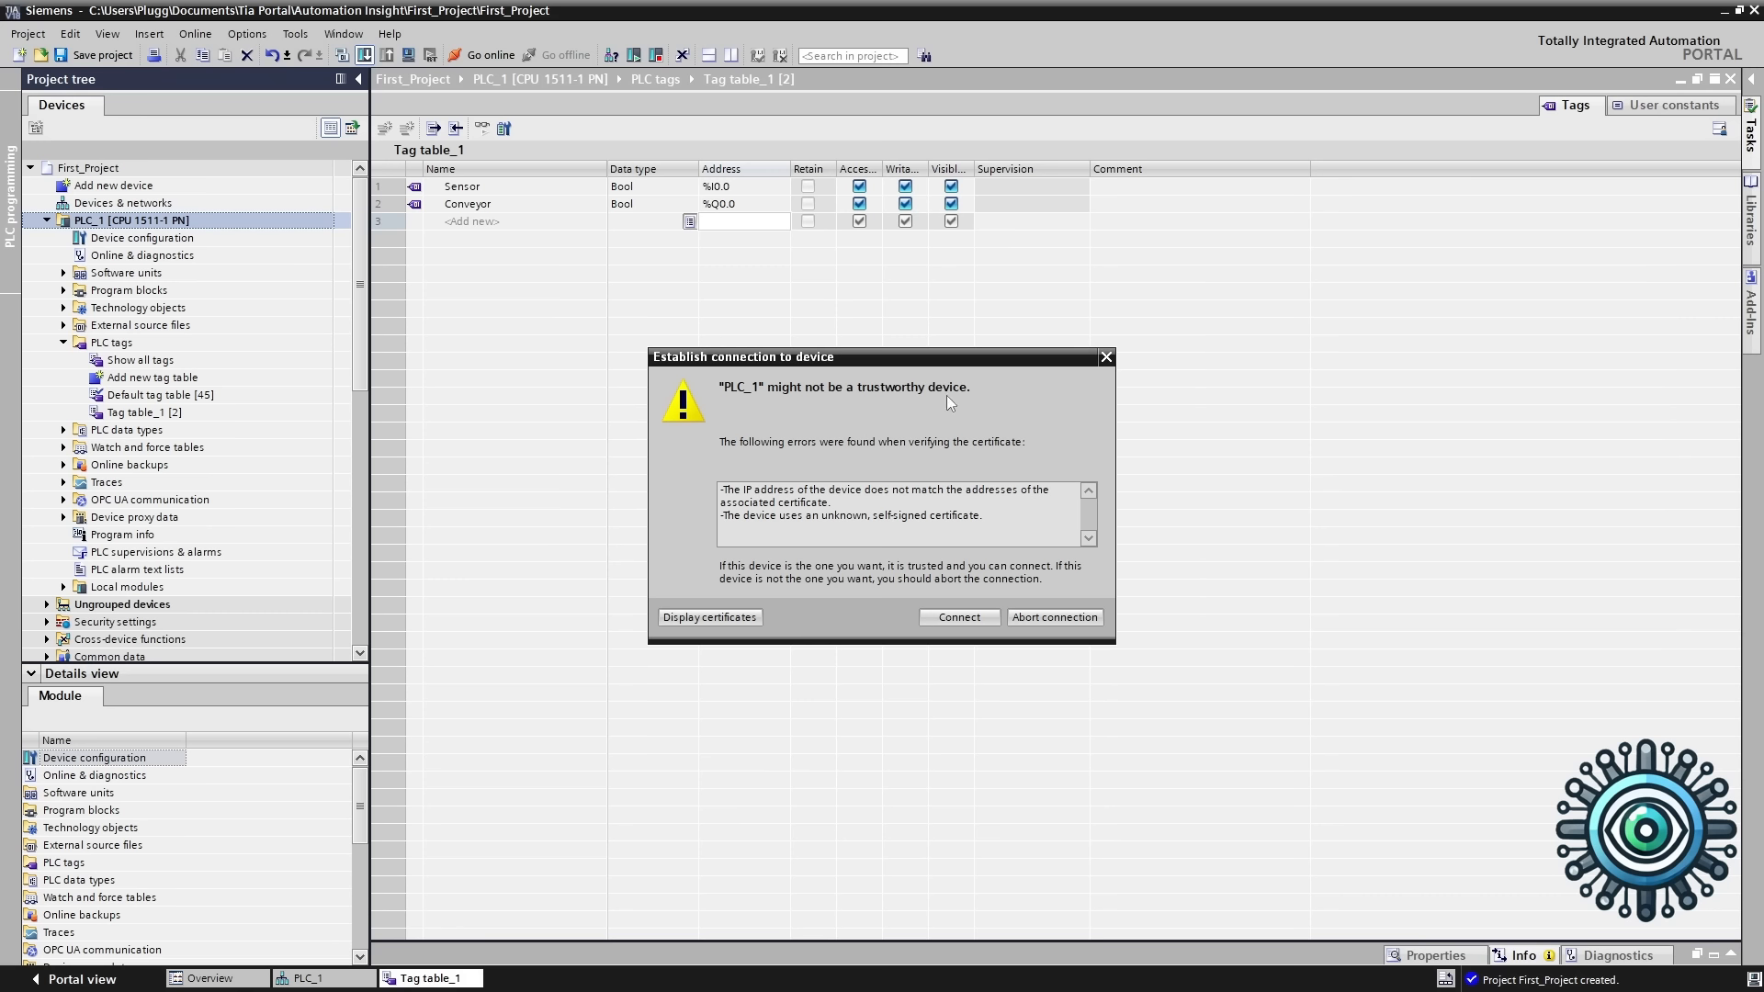
left_click_drag(940, 361, 941, 327)
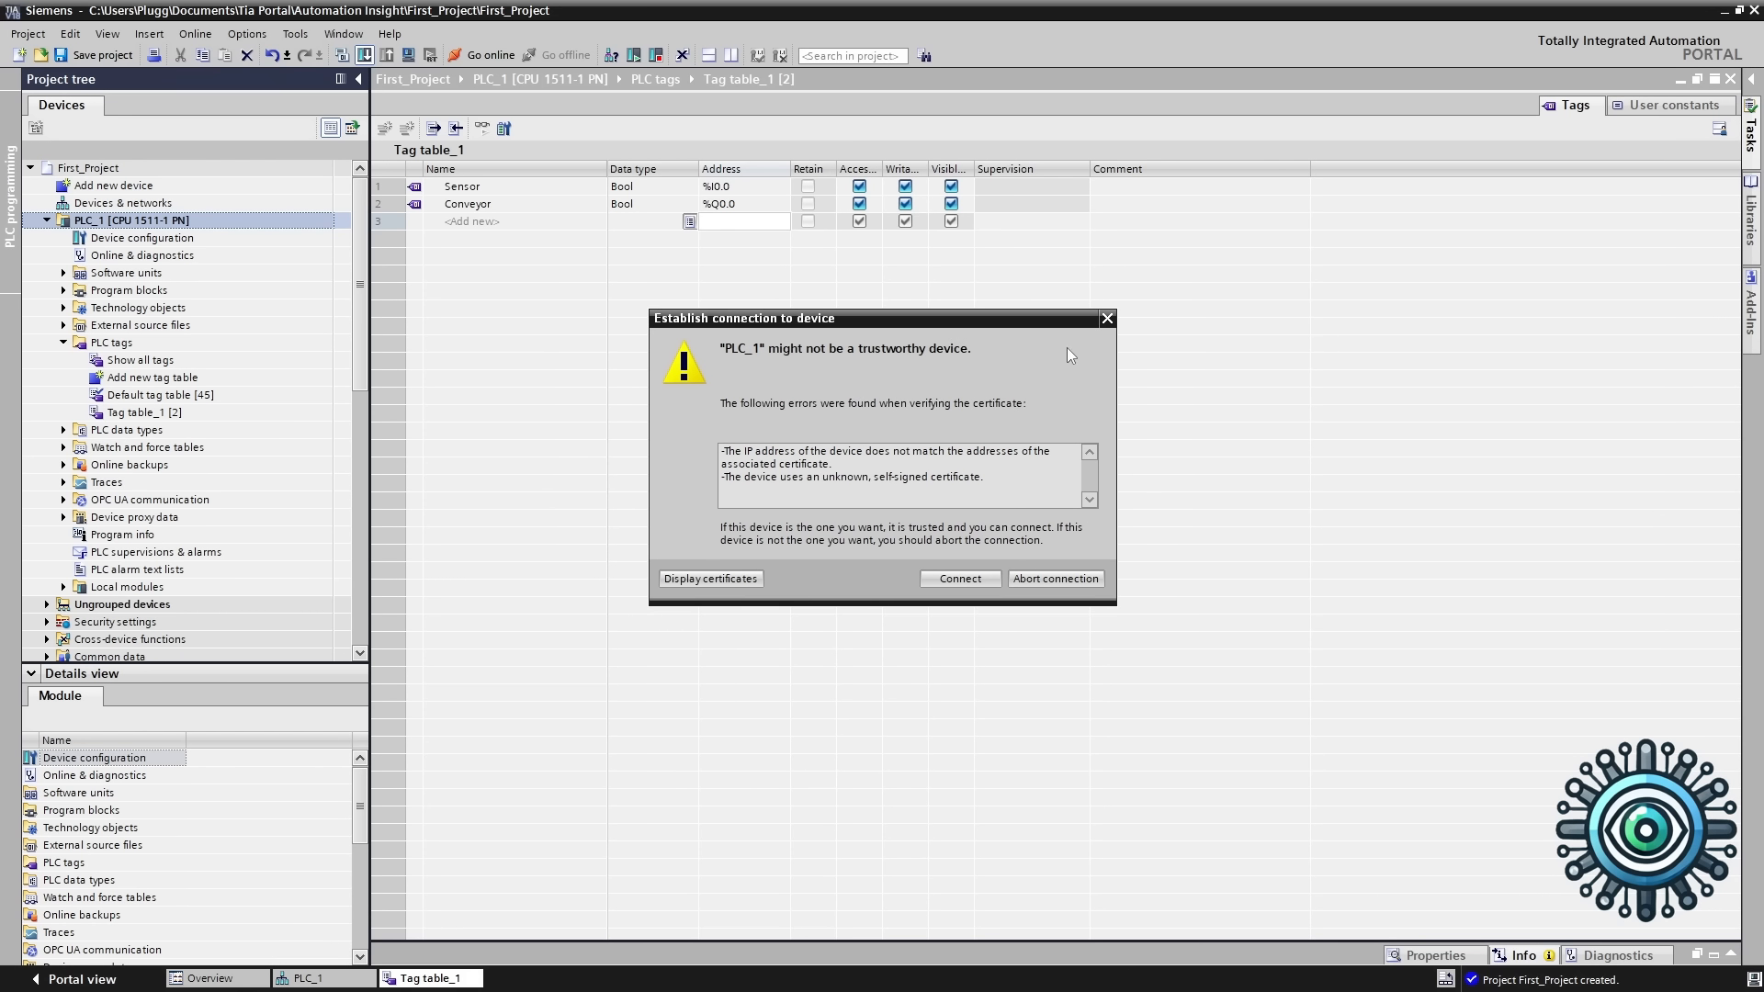
left_click(982, 579)
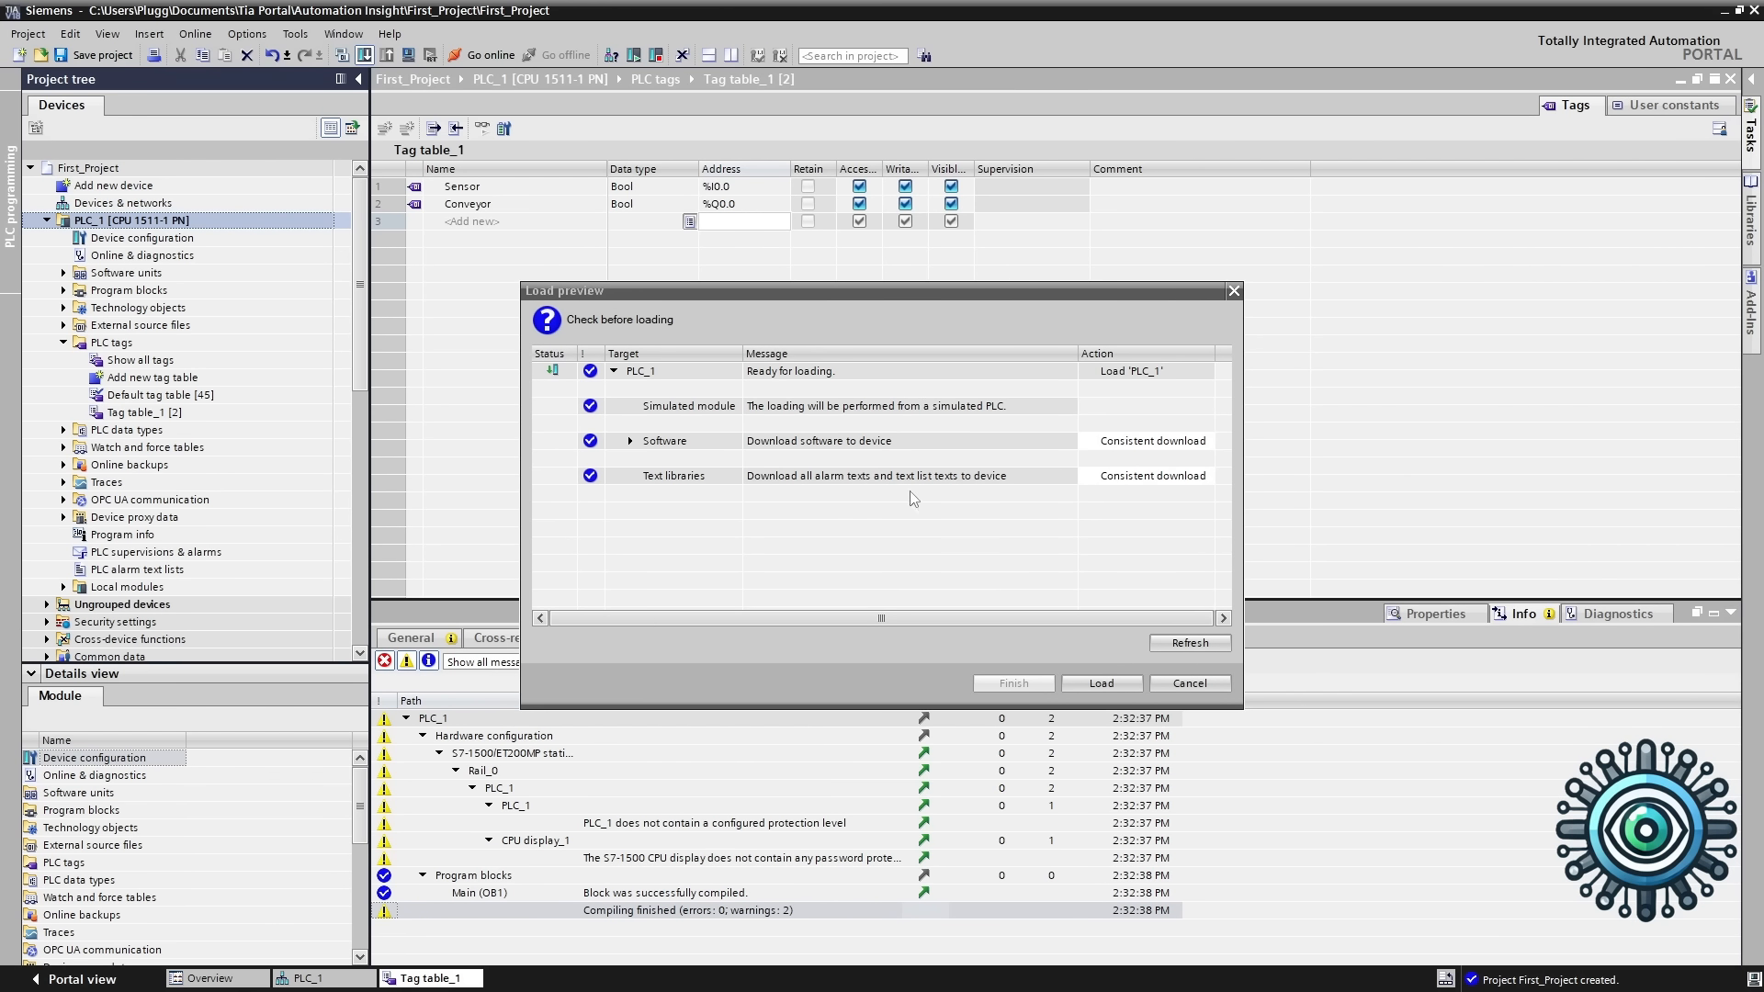
left_click_drag(849, 292, 847, 273)
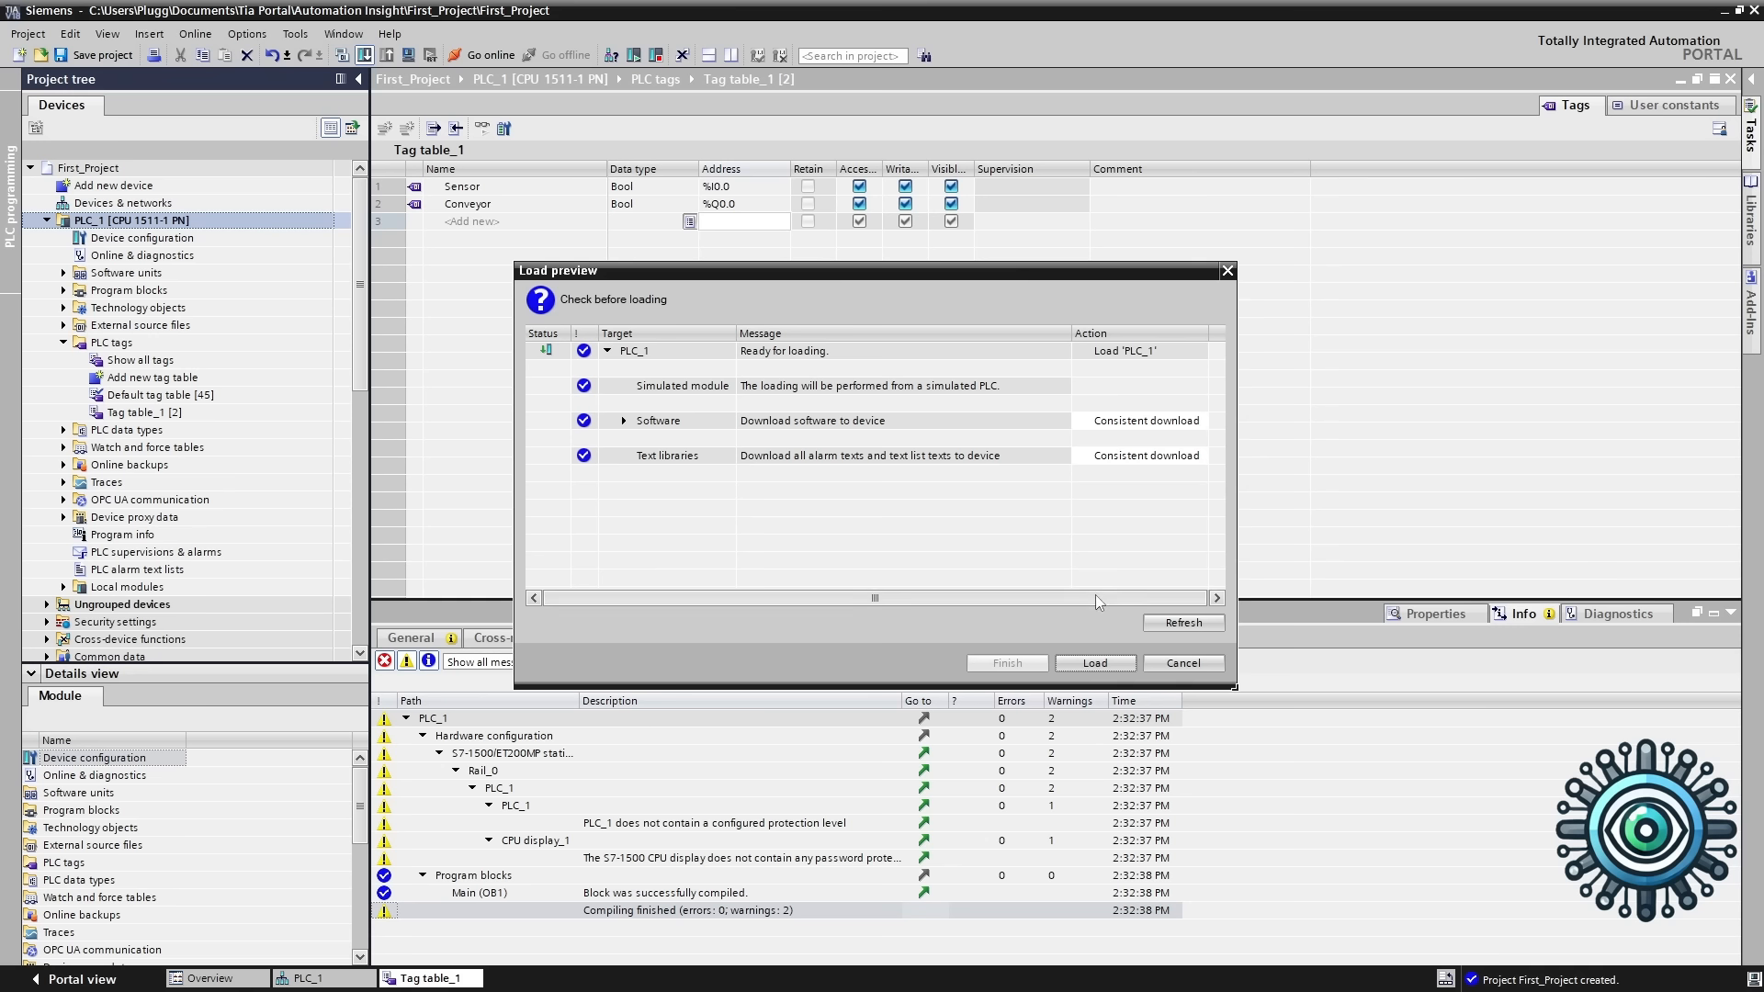
left_click(1095, 662)
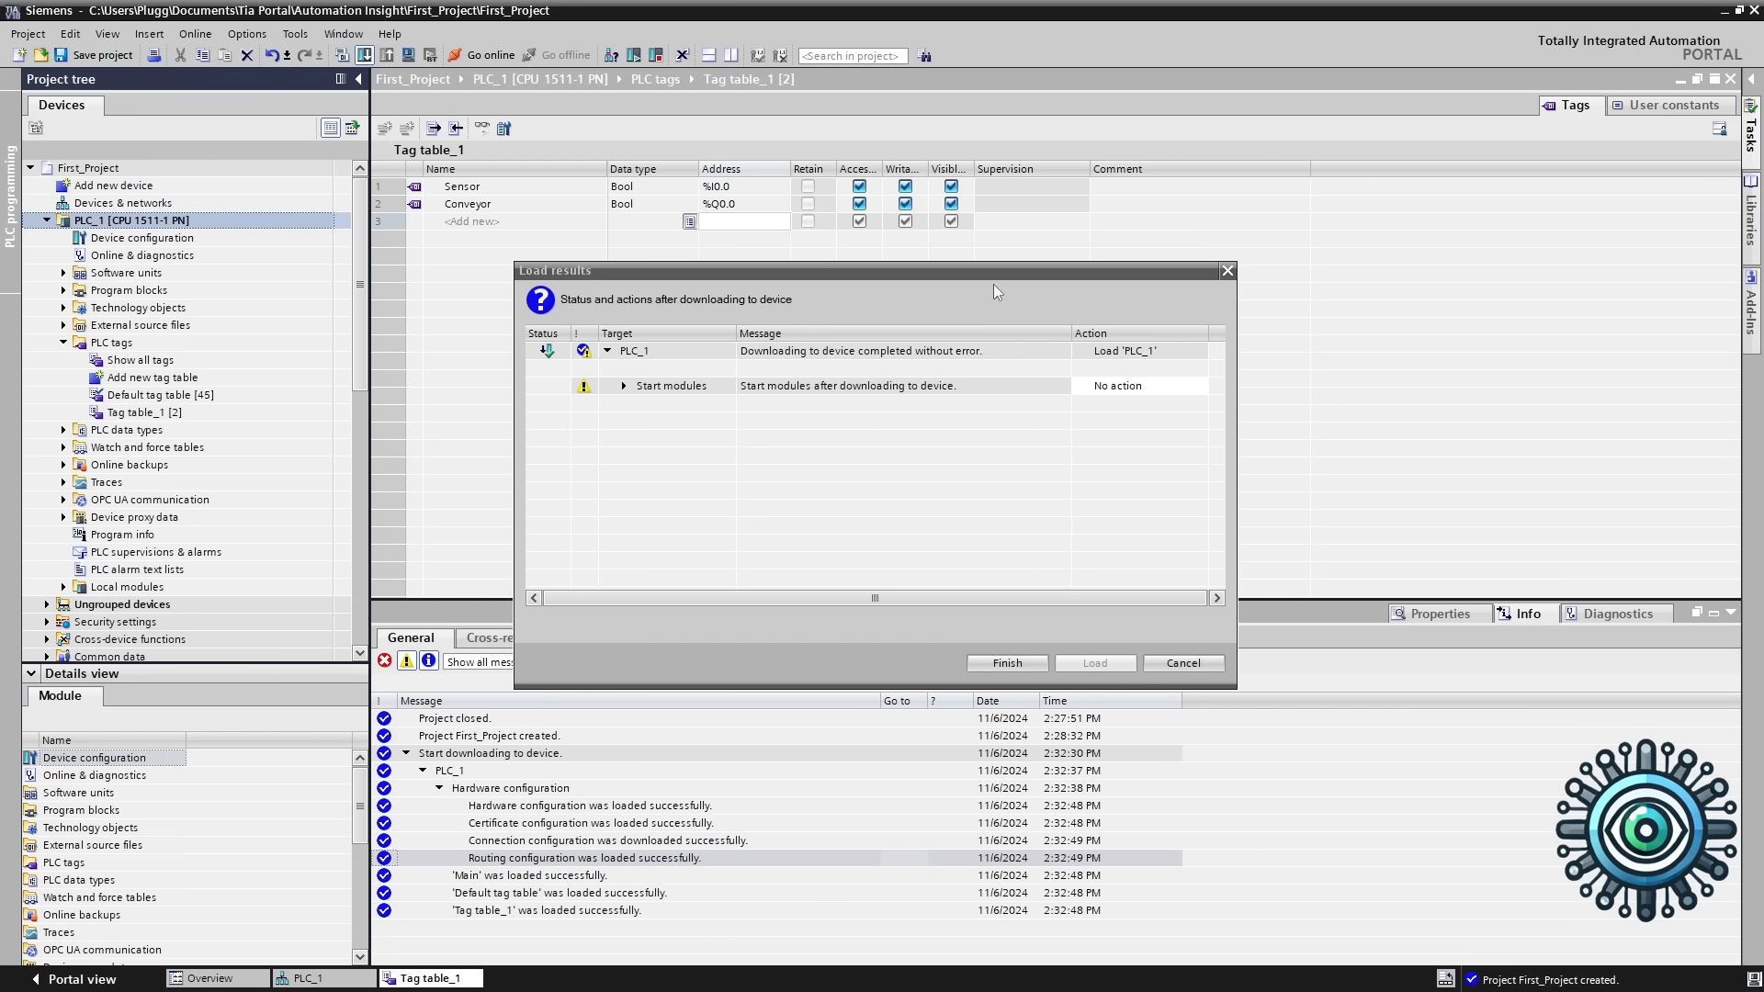
Check the factoryio instance in S7-PLCSIM Advanced, set the post-download action for the modules to Start module, and finish the download
left_click_drag(987, 276, 1086, 223)
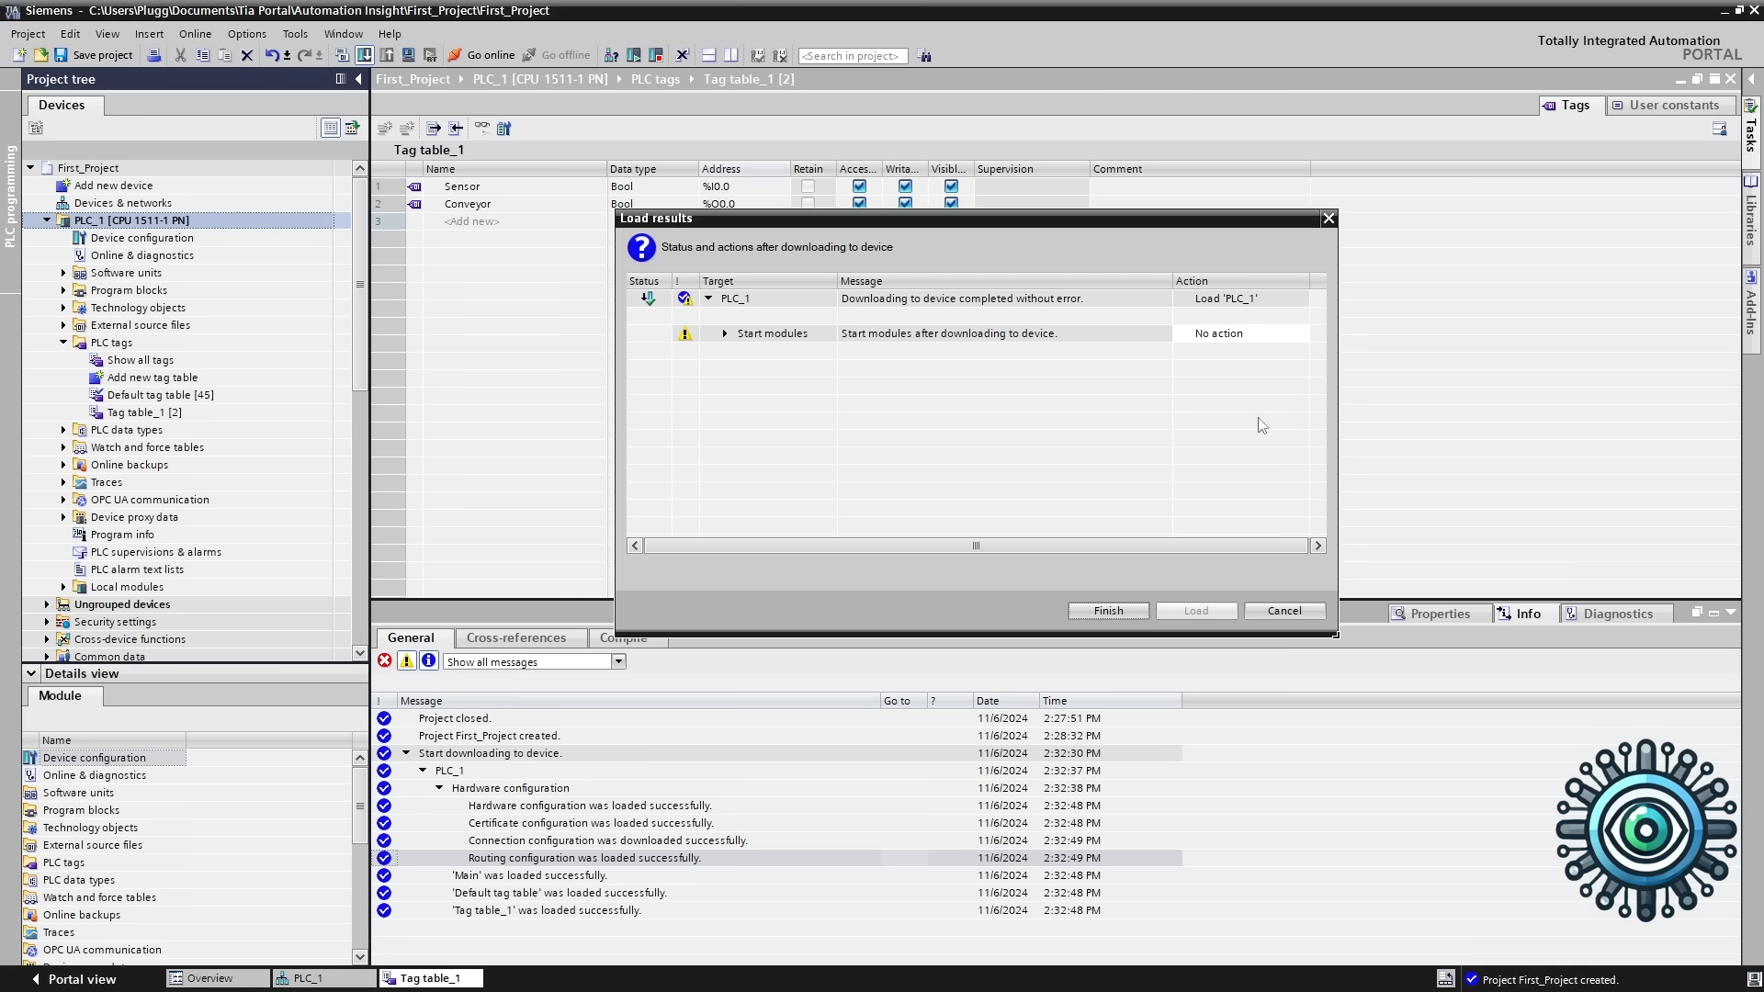
left_click(1231, 334)
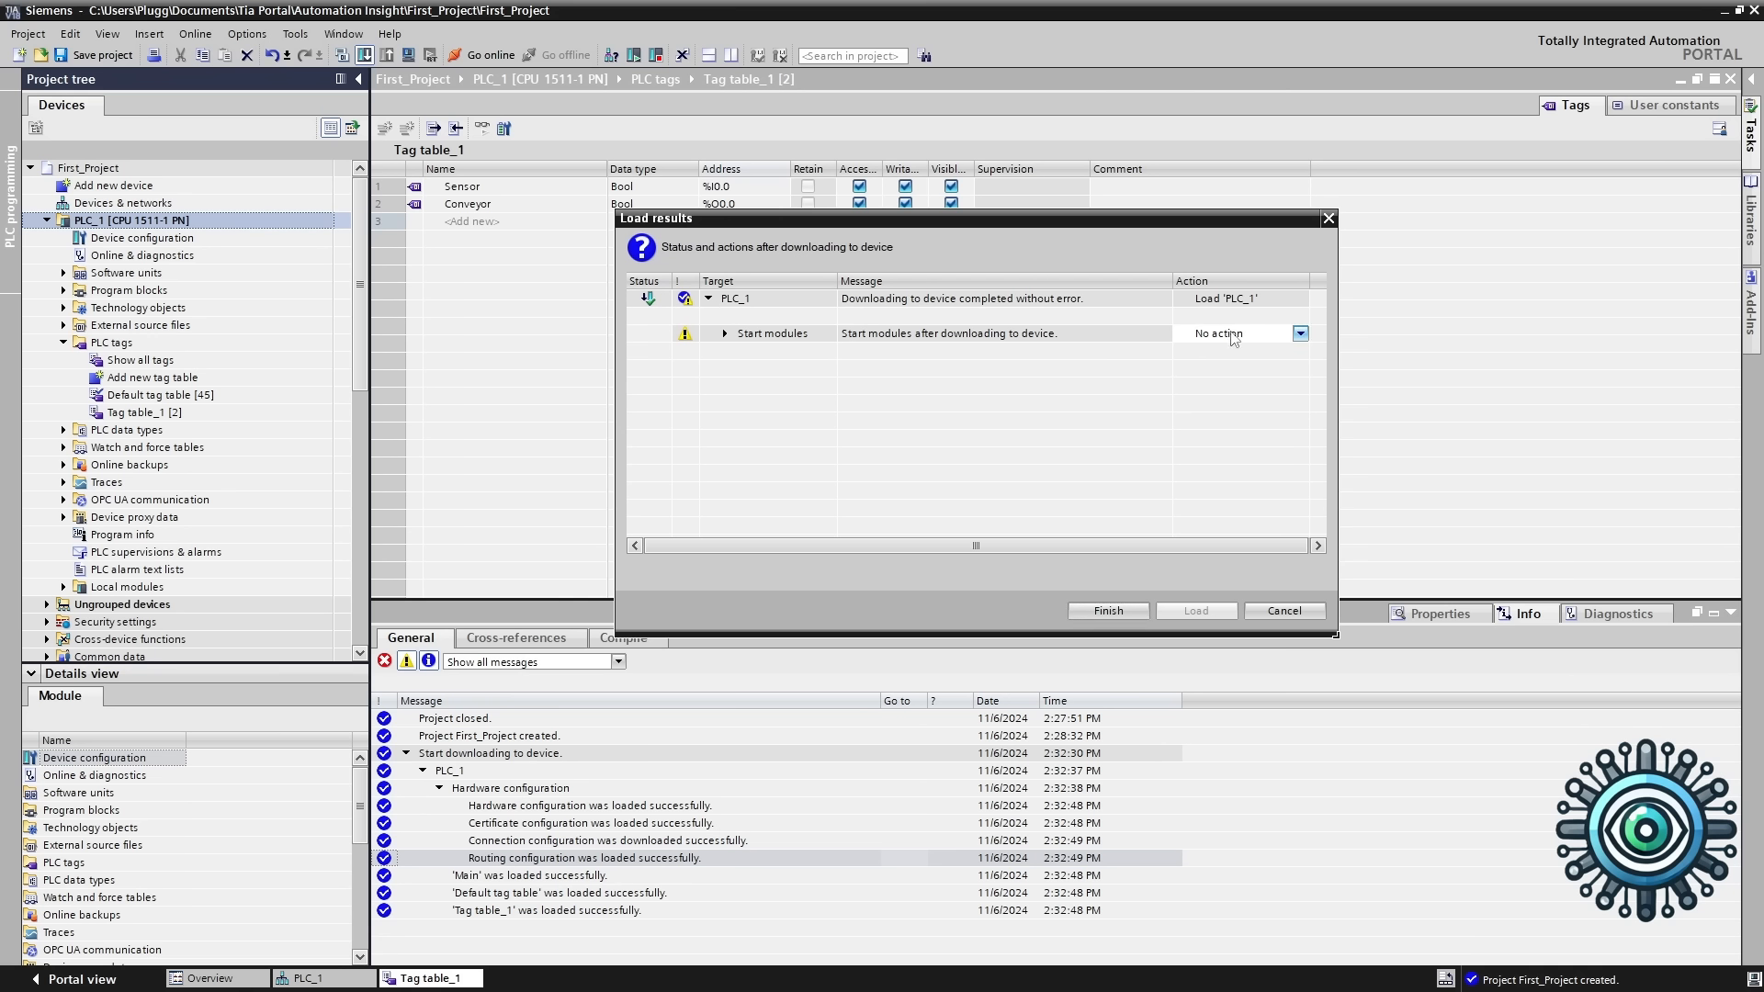
left_click(1295, 335)
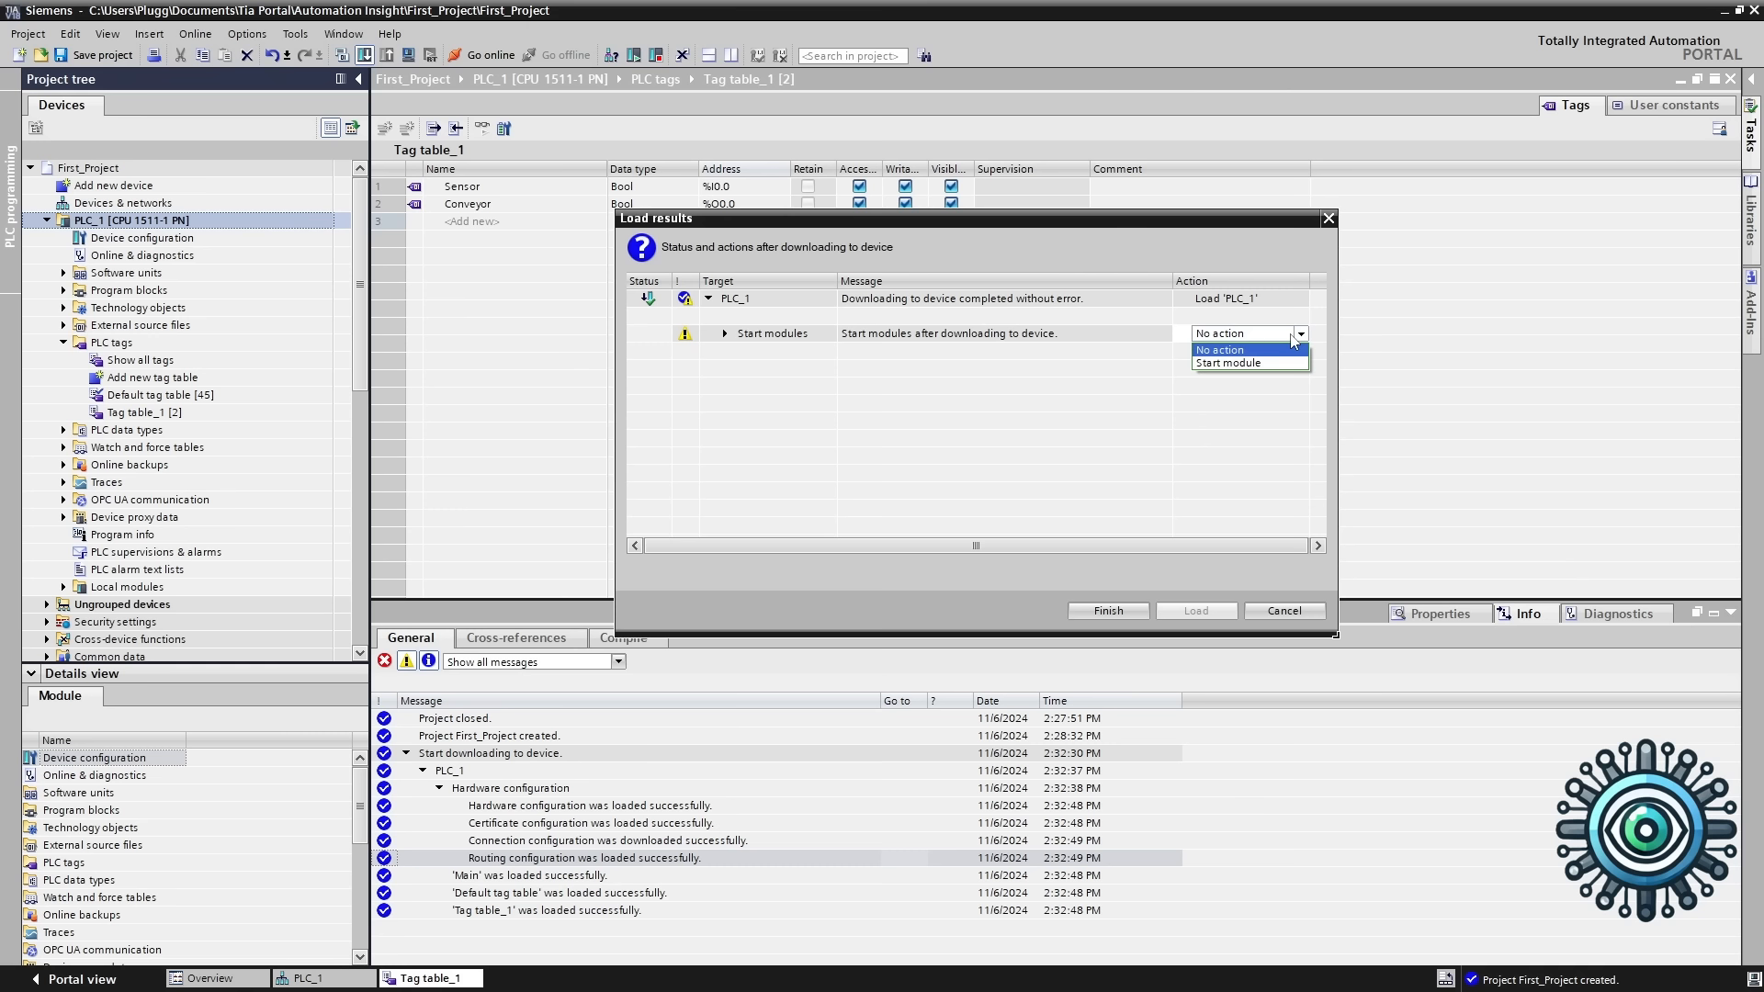
left_click(1292, 336)
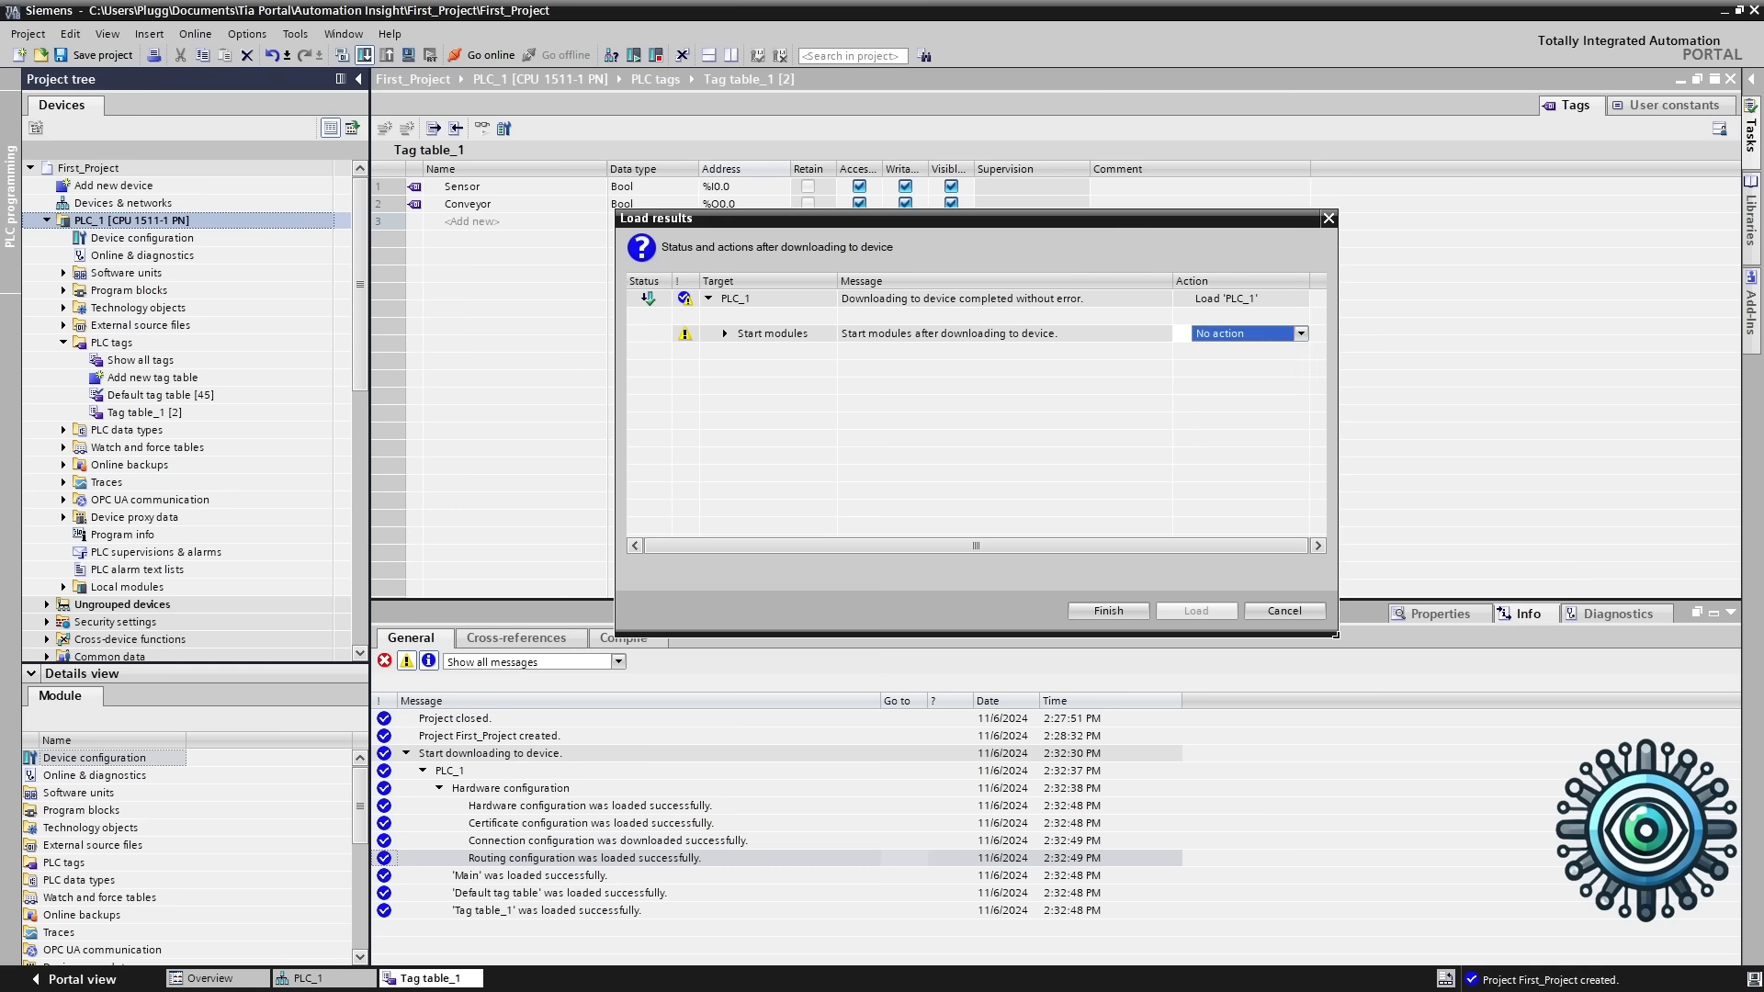
key("alt+Tab")
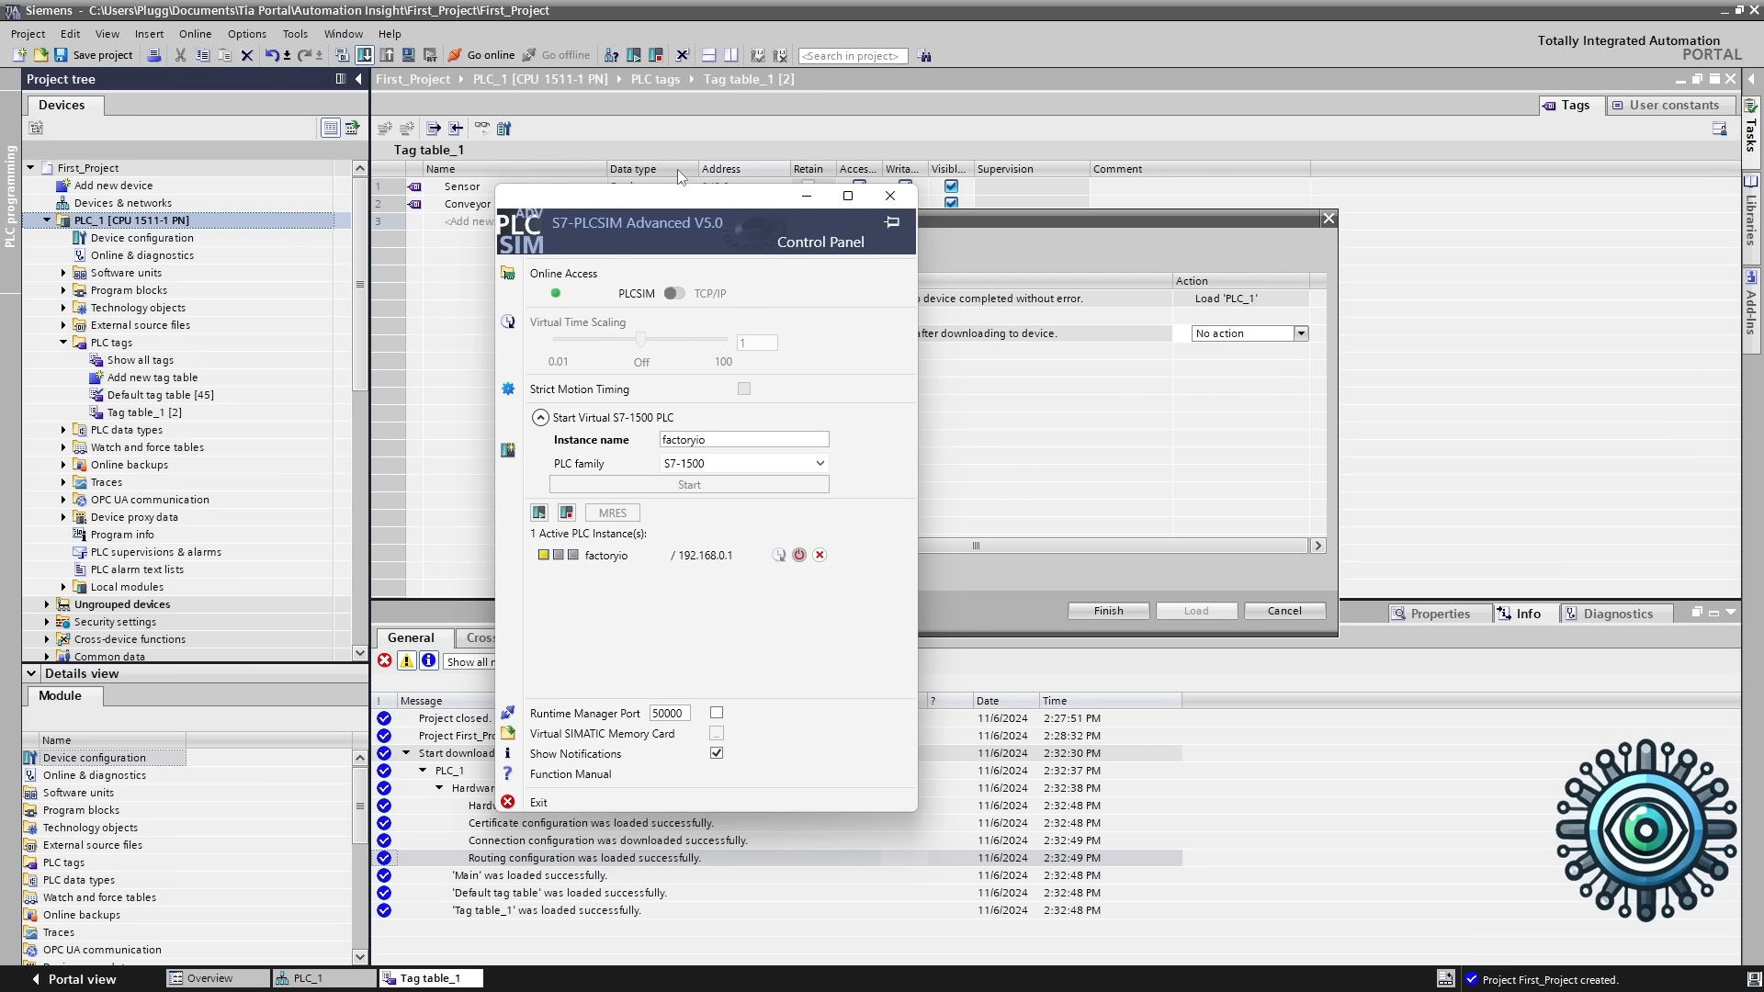
left_click_drag(684, 210, 420, 145)
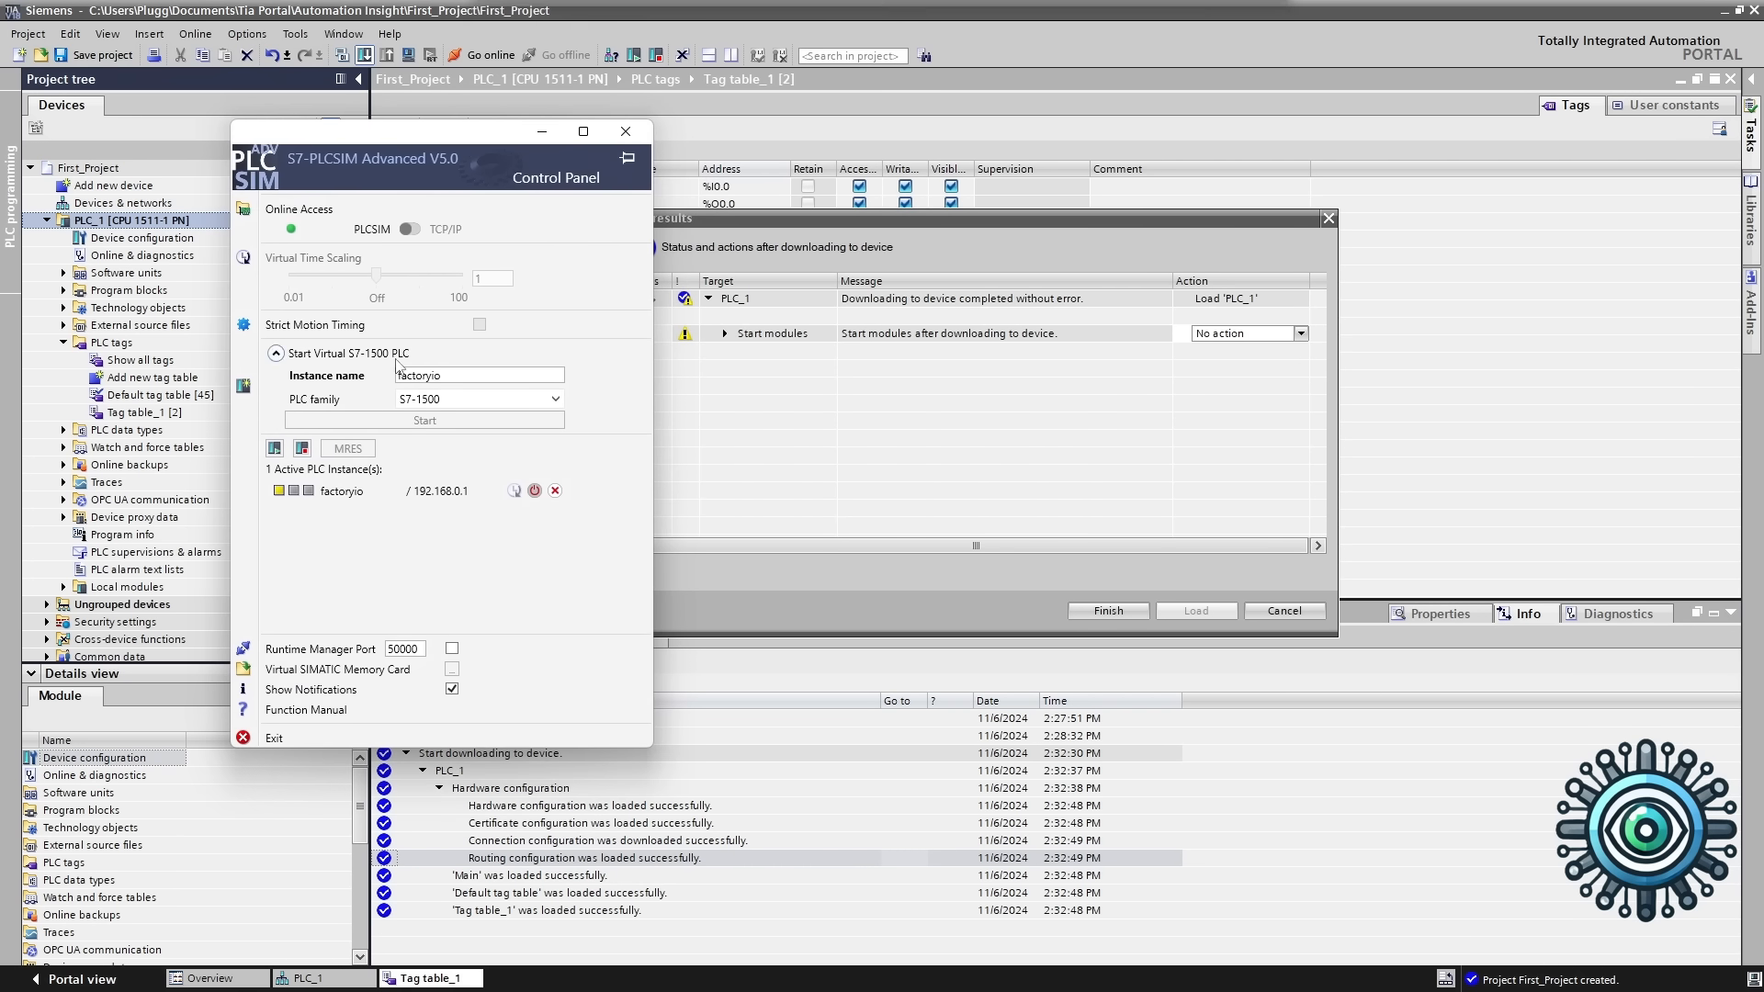
left_click(285, 494)
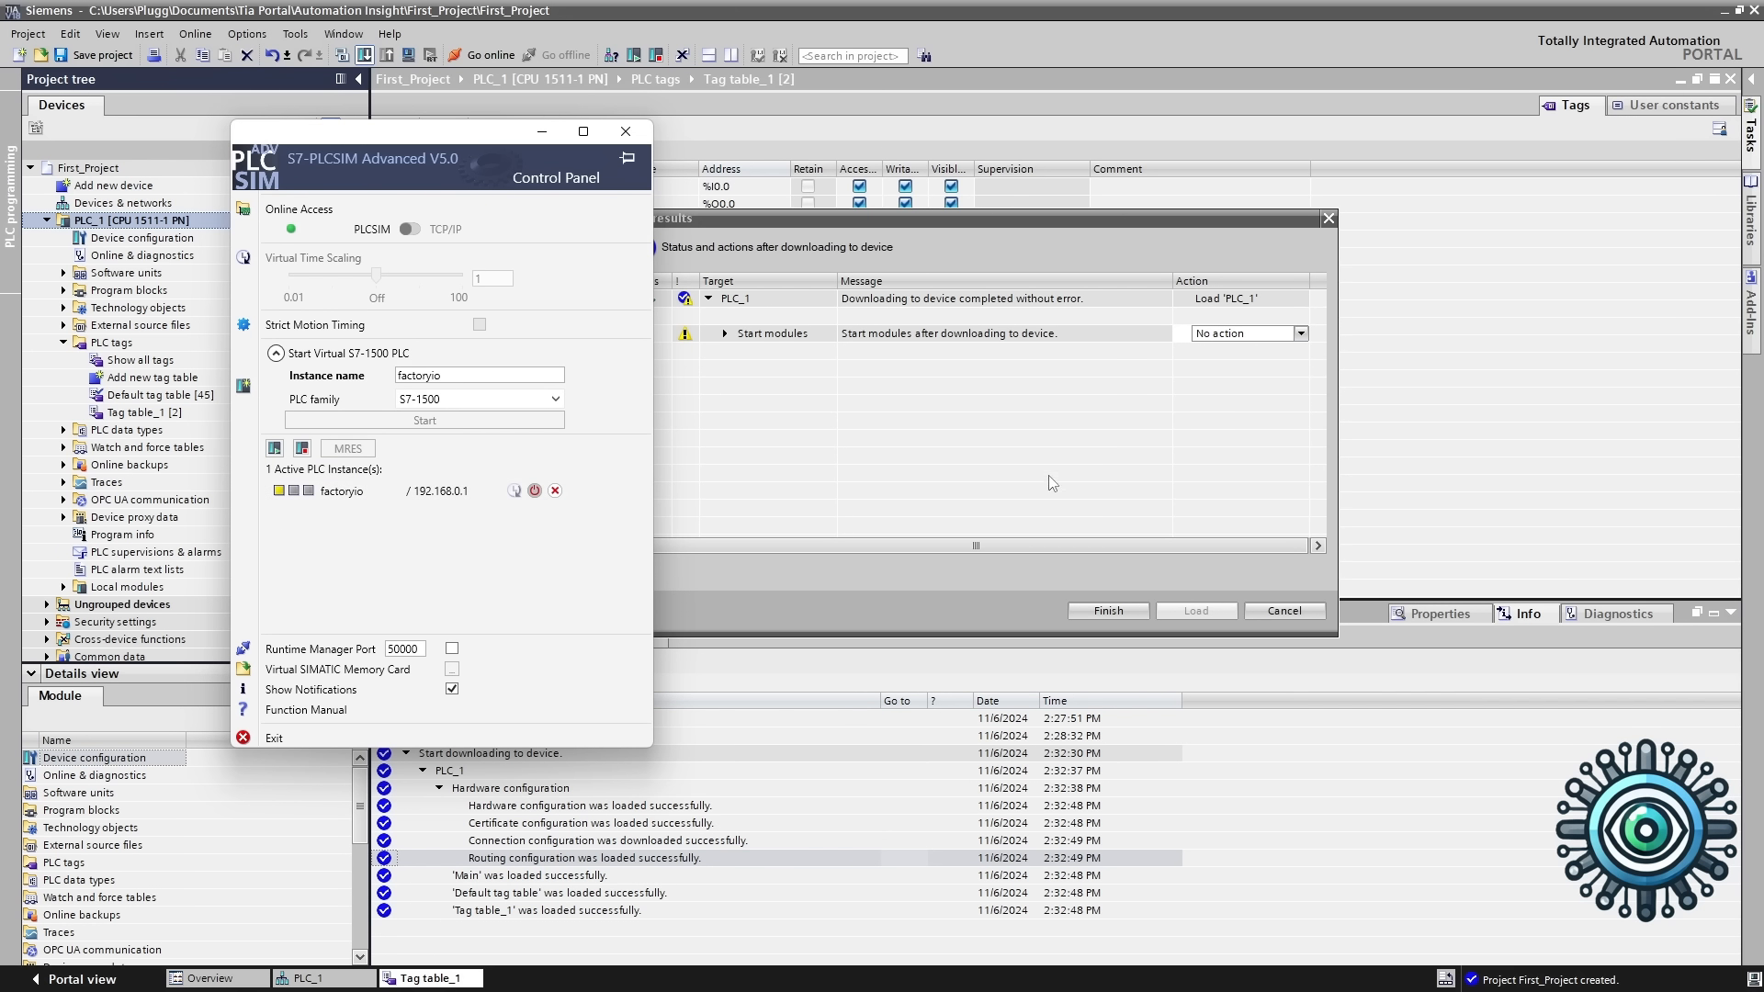
left_click(1070, 491)
left_click(1300, 333)
left_click(1255, 366)
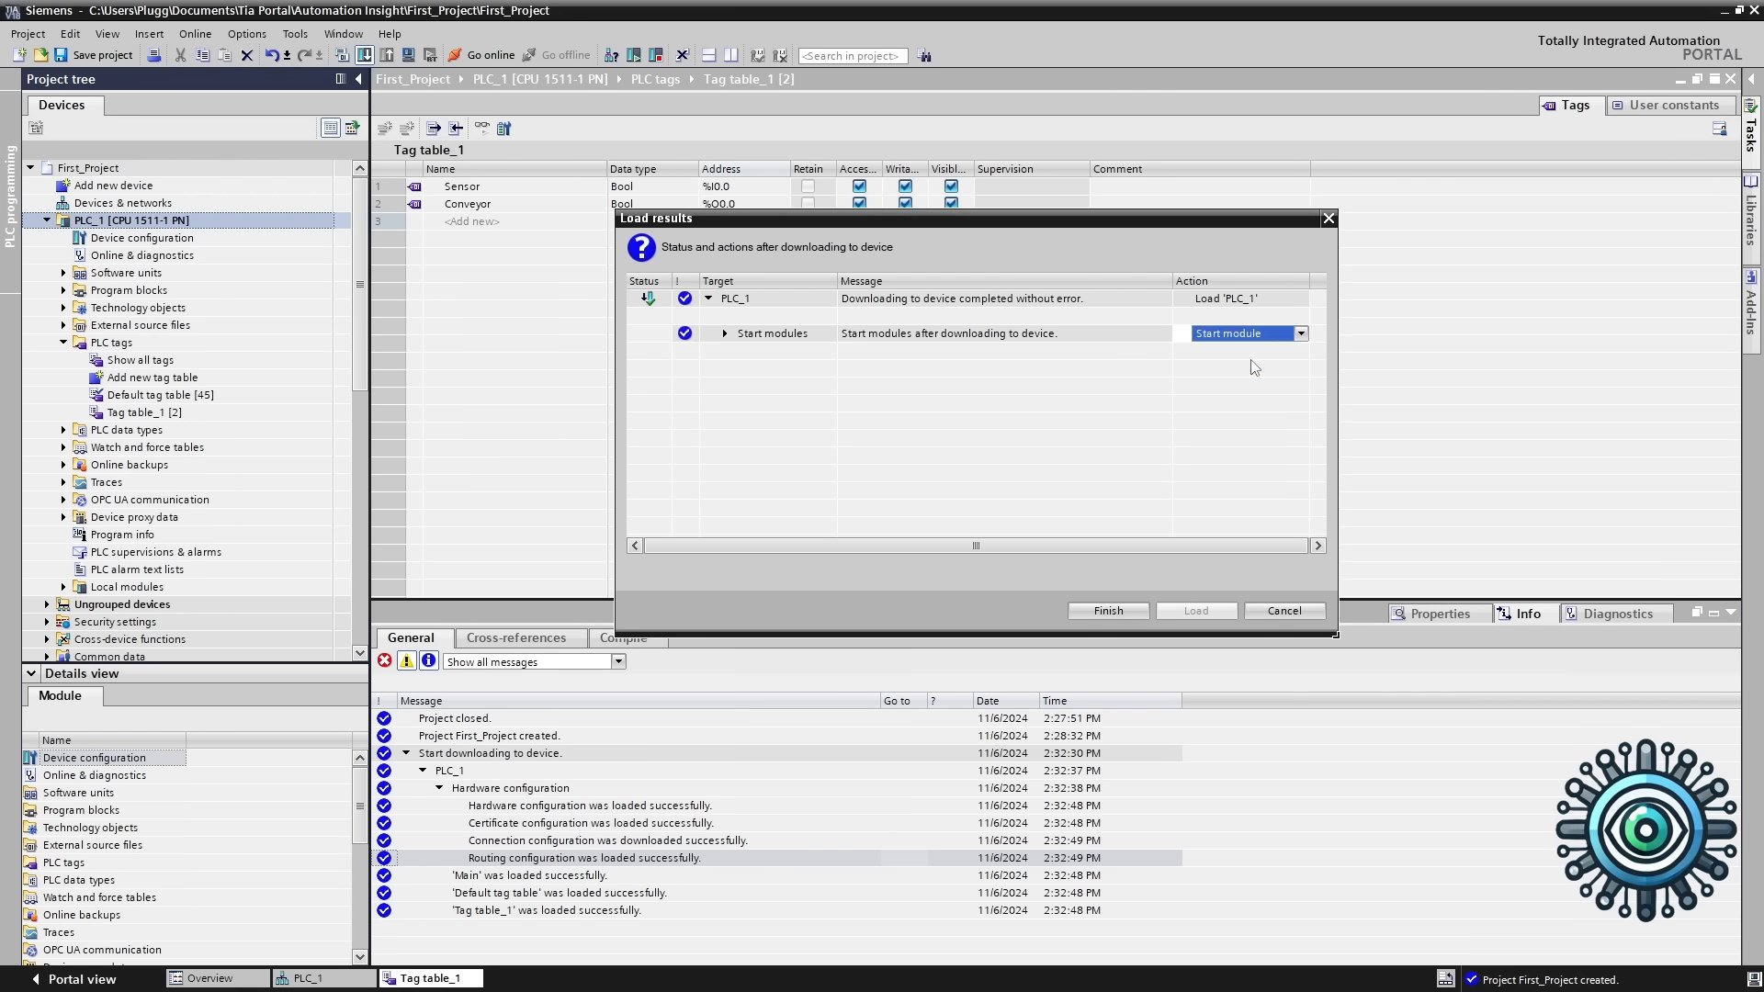
left_click(1107, 611)
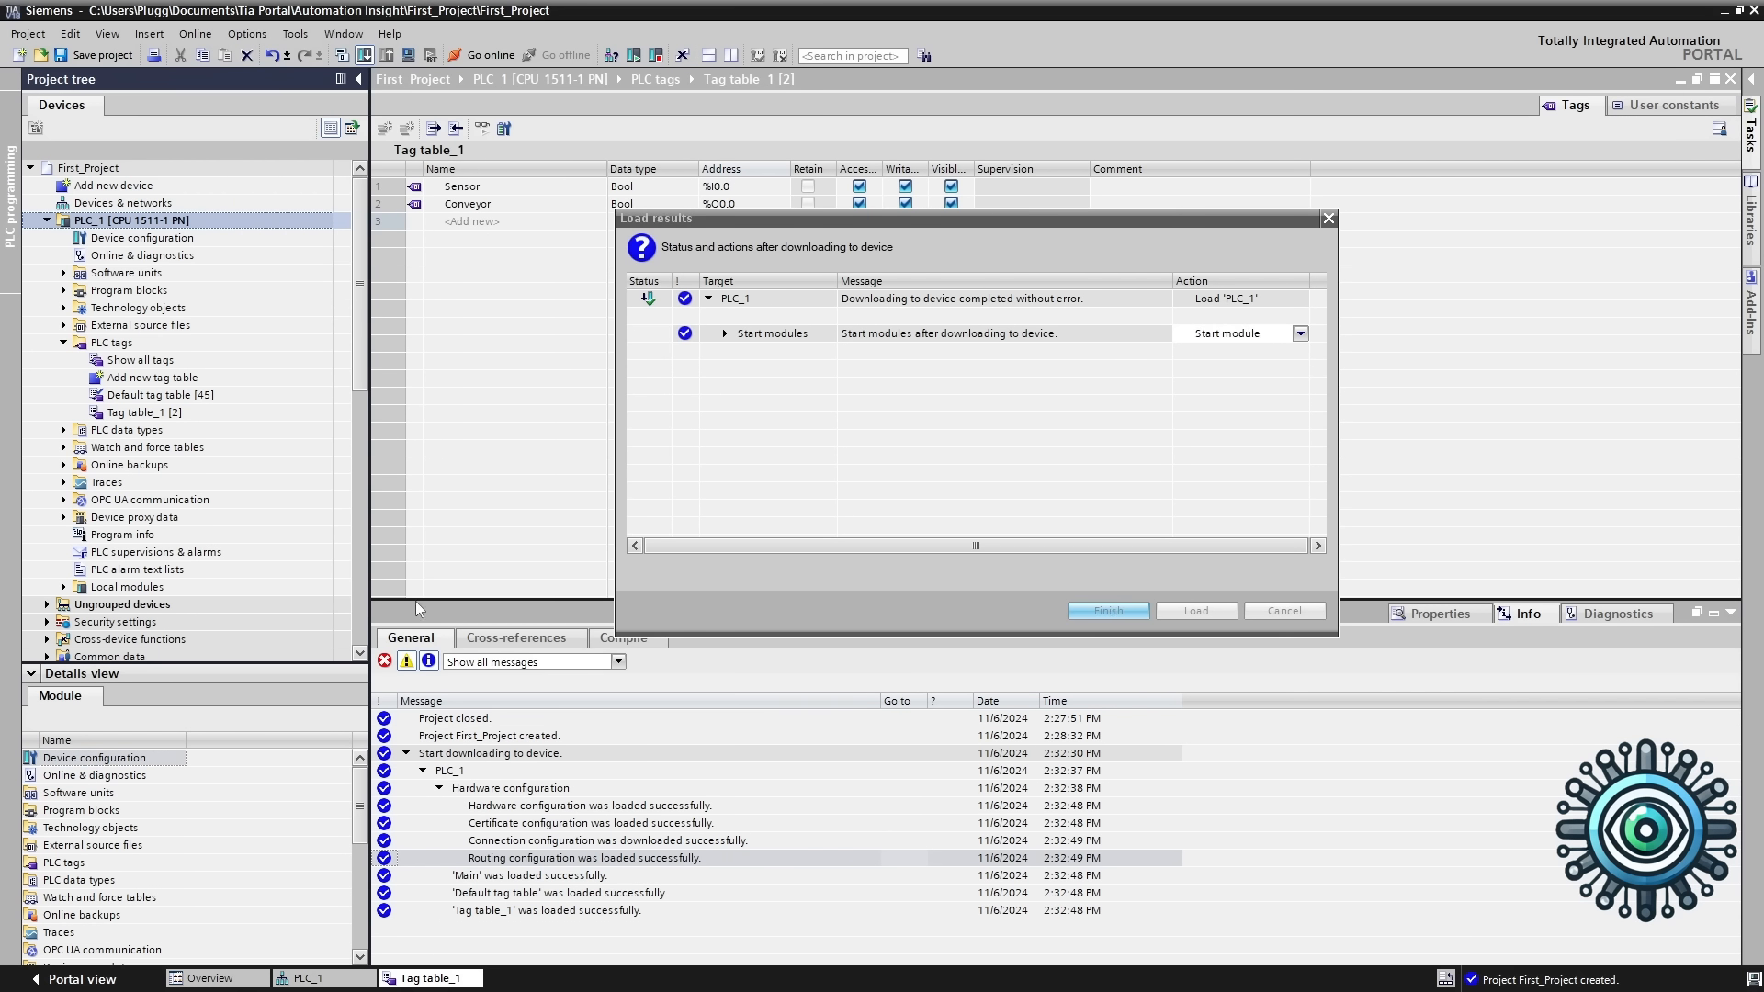
Switch to the S7-PLCSIM Advanced control panel, check the factoryio instance's operating state, and return to TIA Portal
key("alt+Tab")
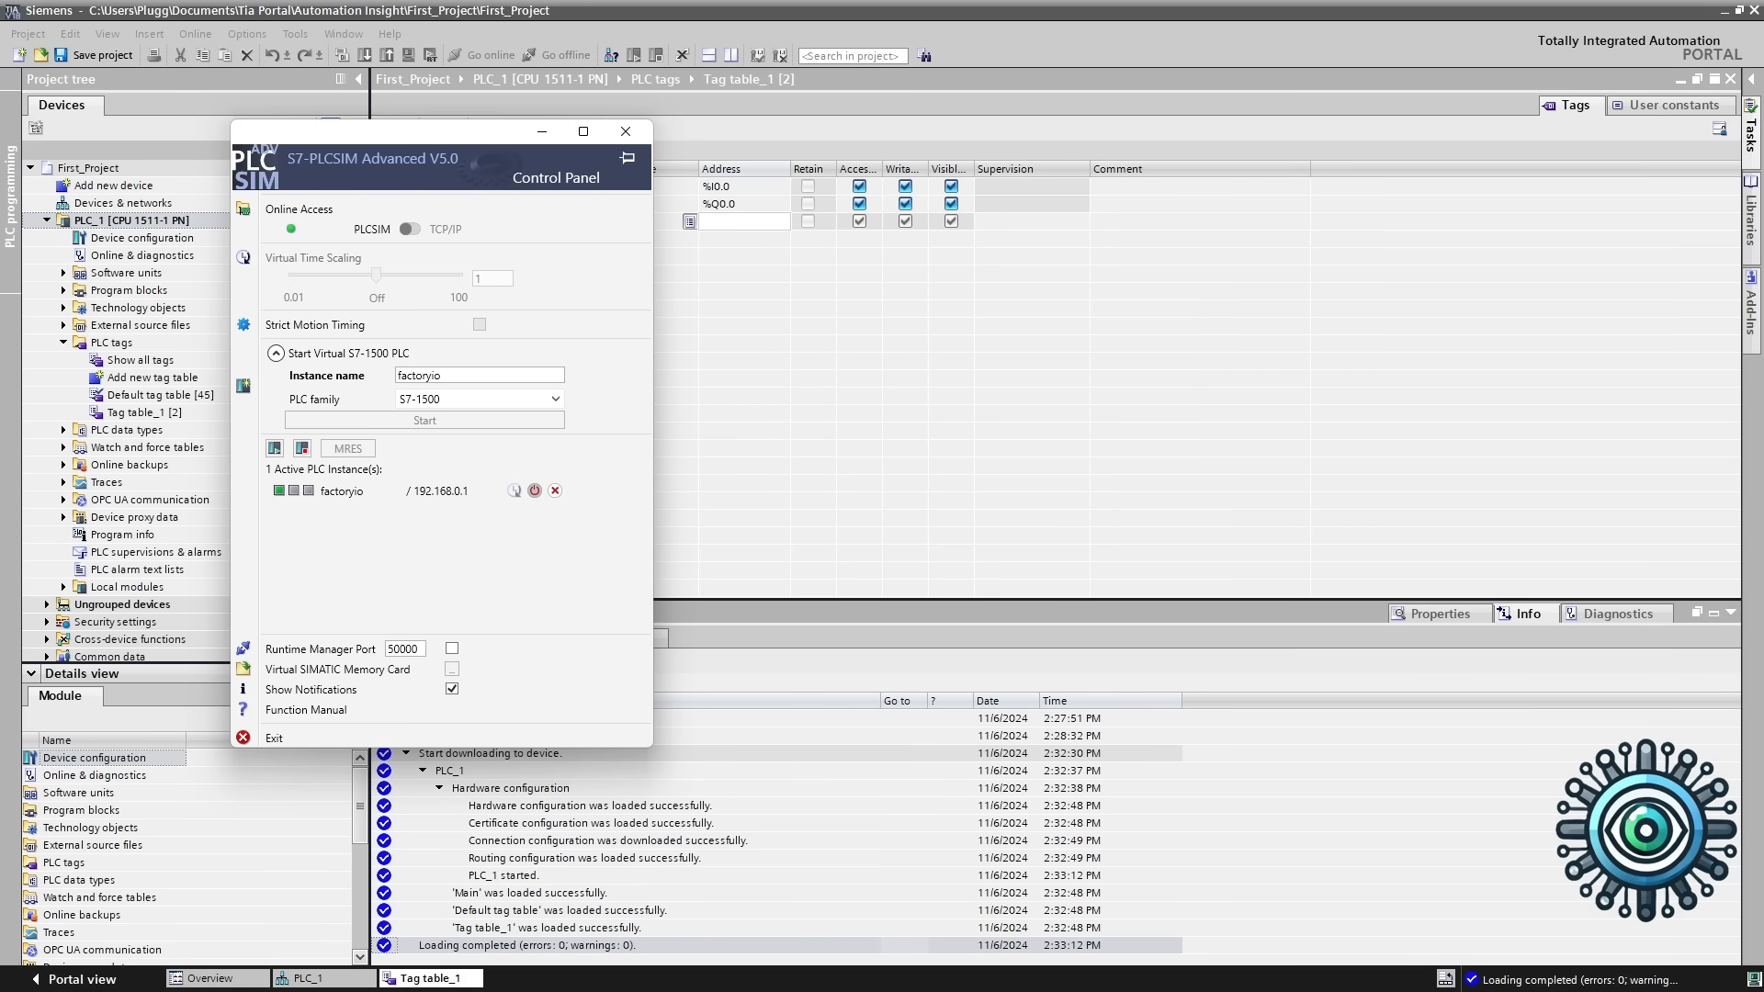
left_click_drag(461, 140, 650, 148)
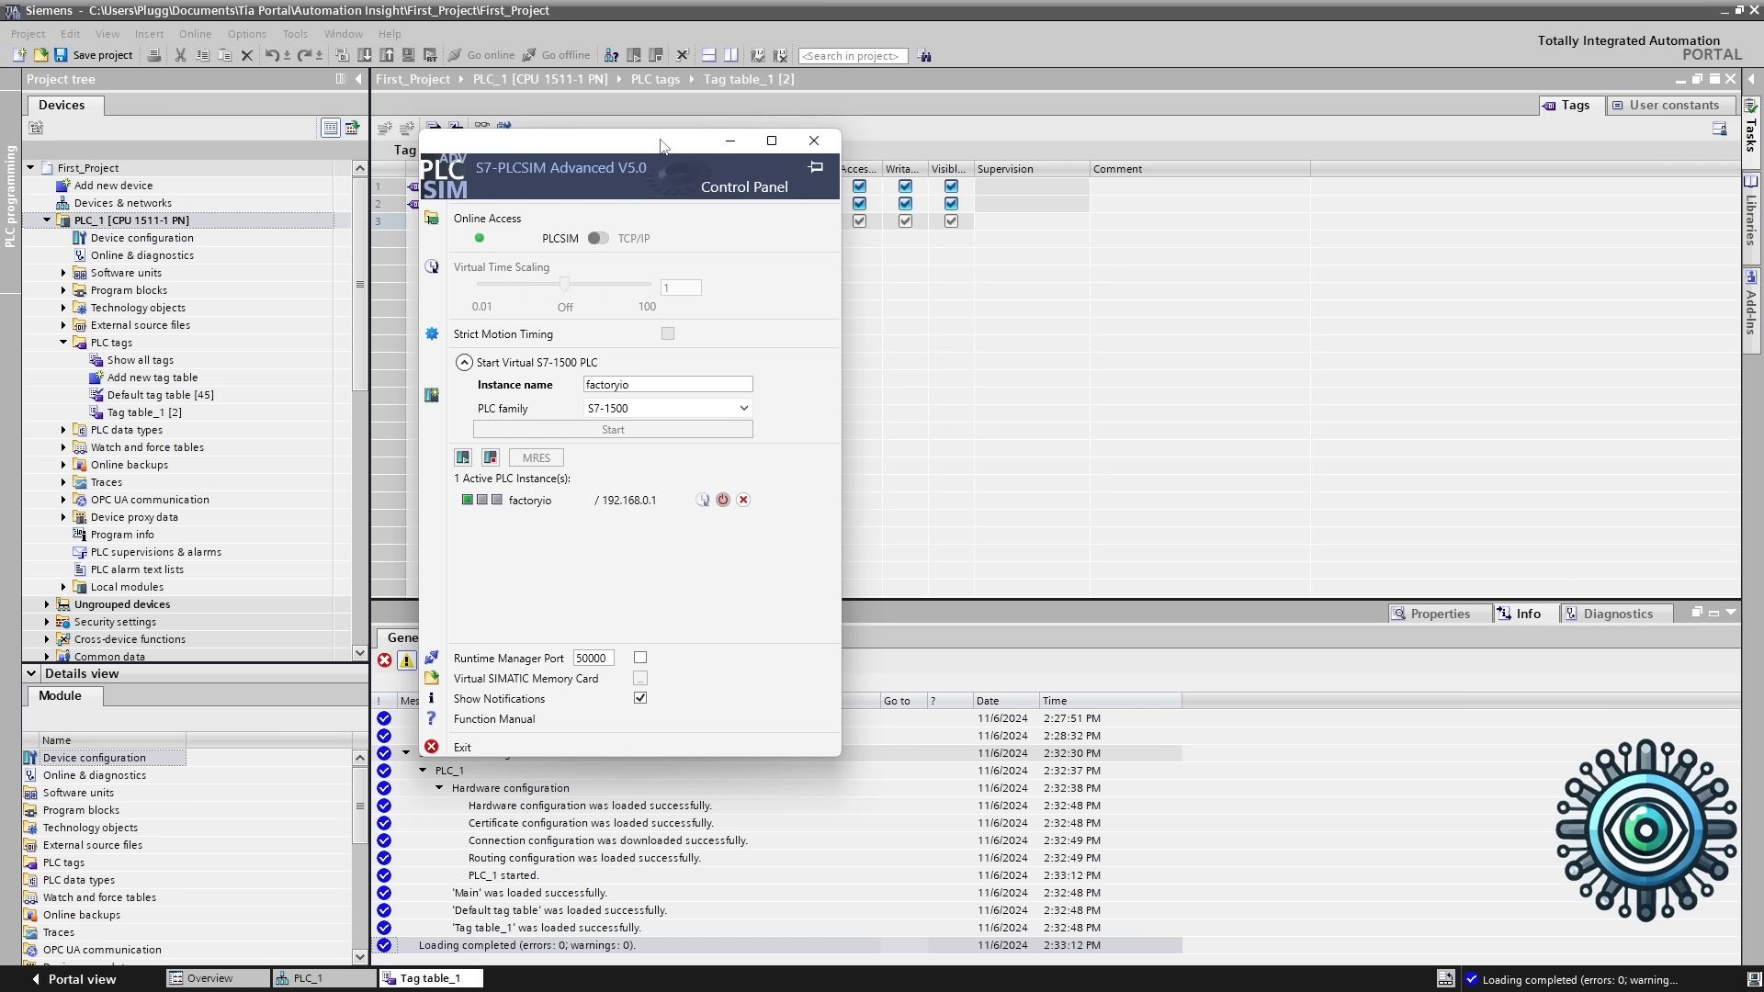
left_click_drag(663, 141, 0, 162)
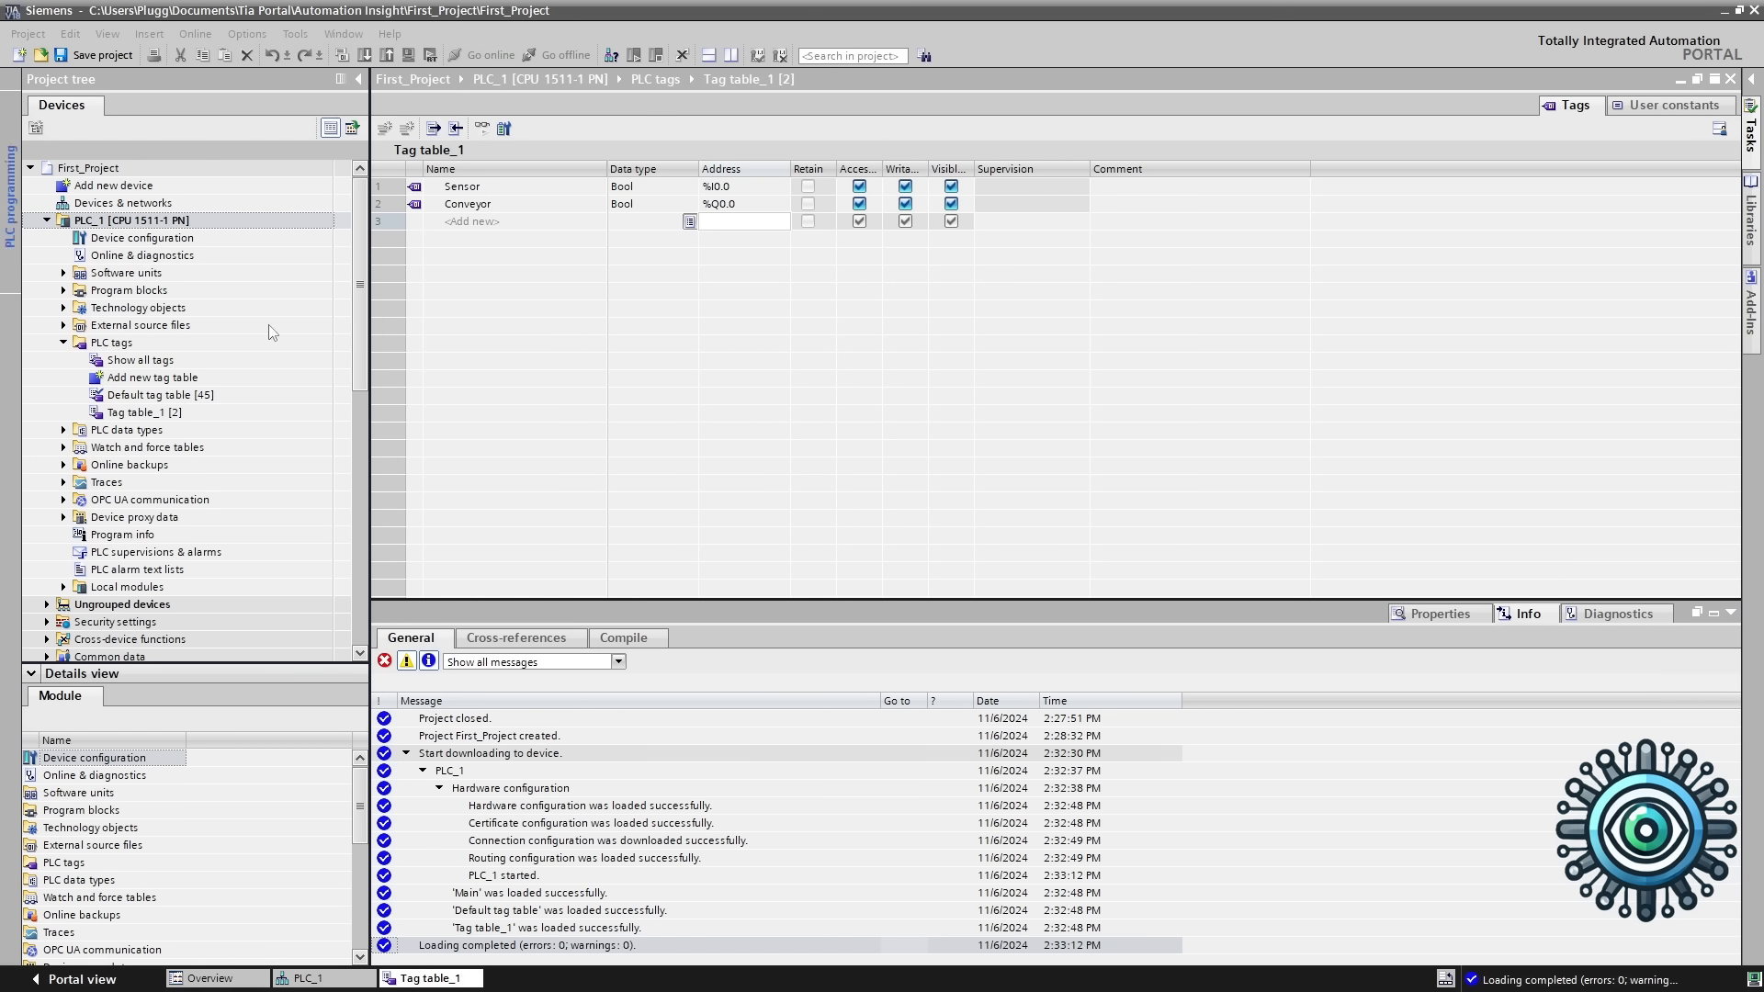
left_click(971, 453)
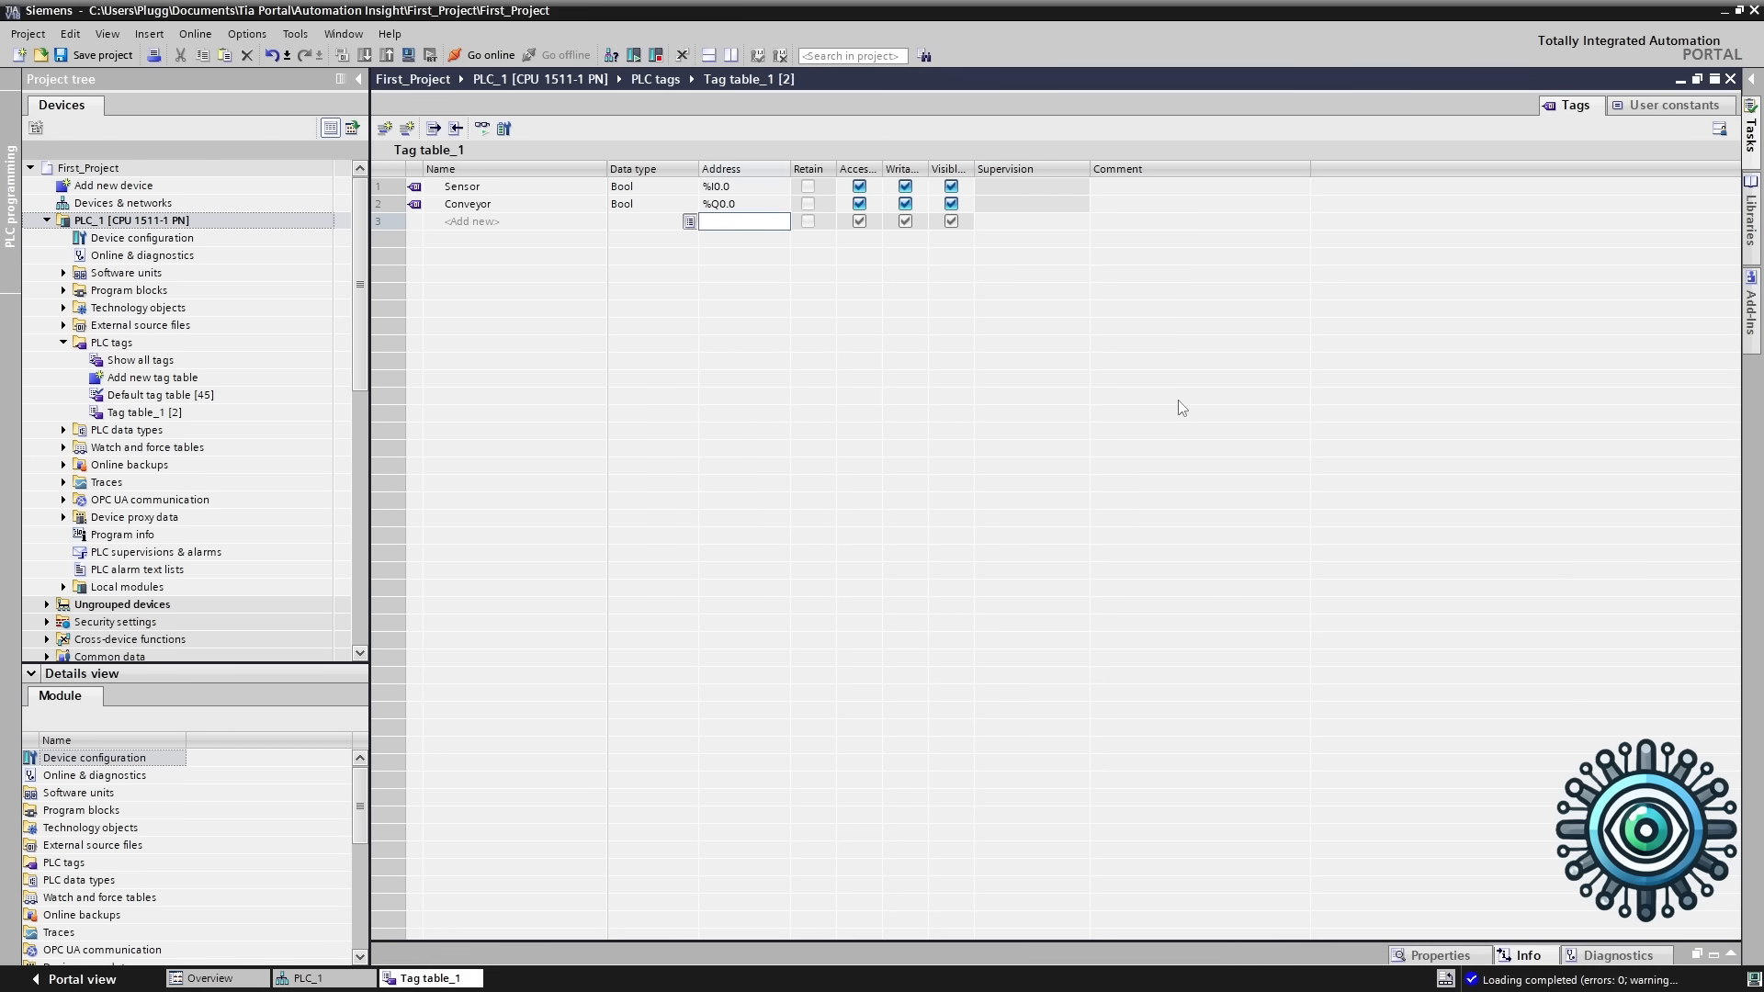
Float the Tag table_1 editor as a smaller window and place it over the lower part of the Factory I/O scene
left_click(1699, 81)
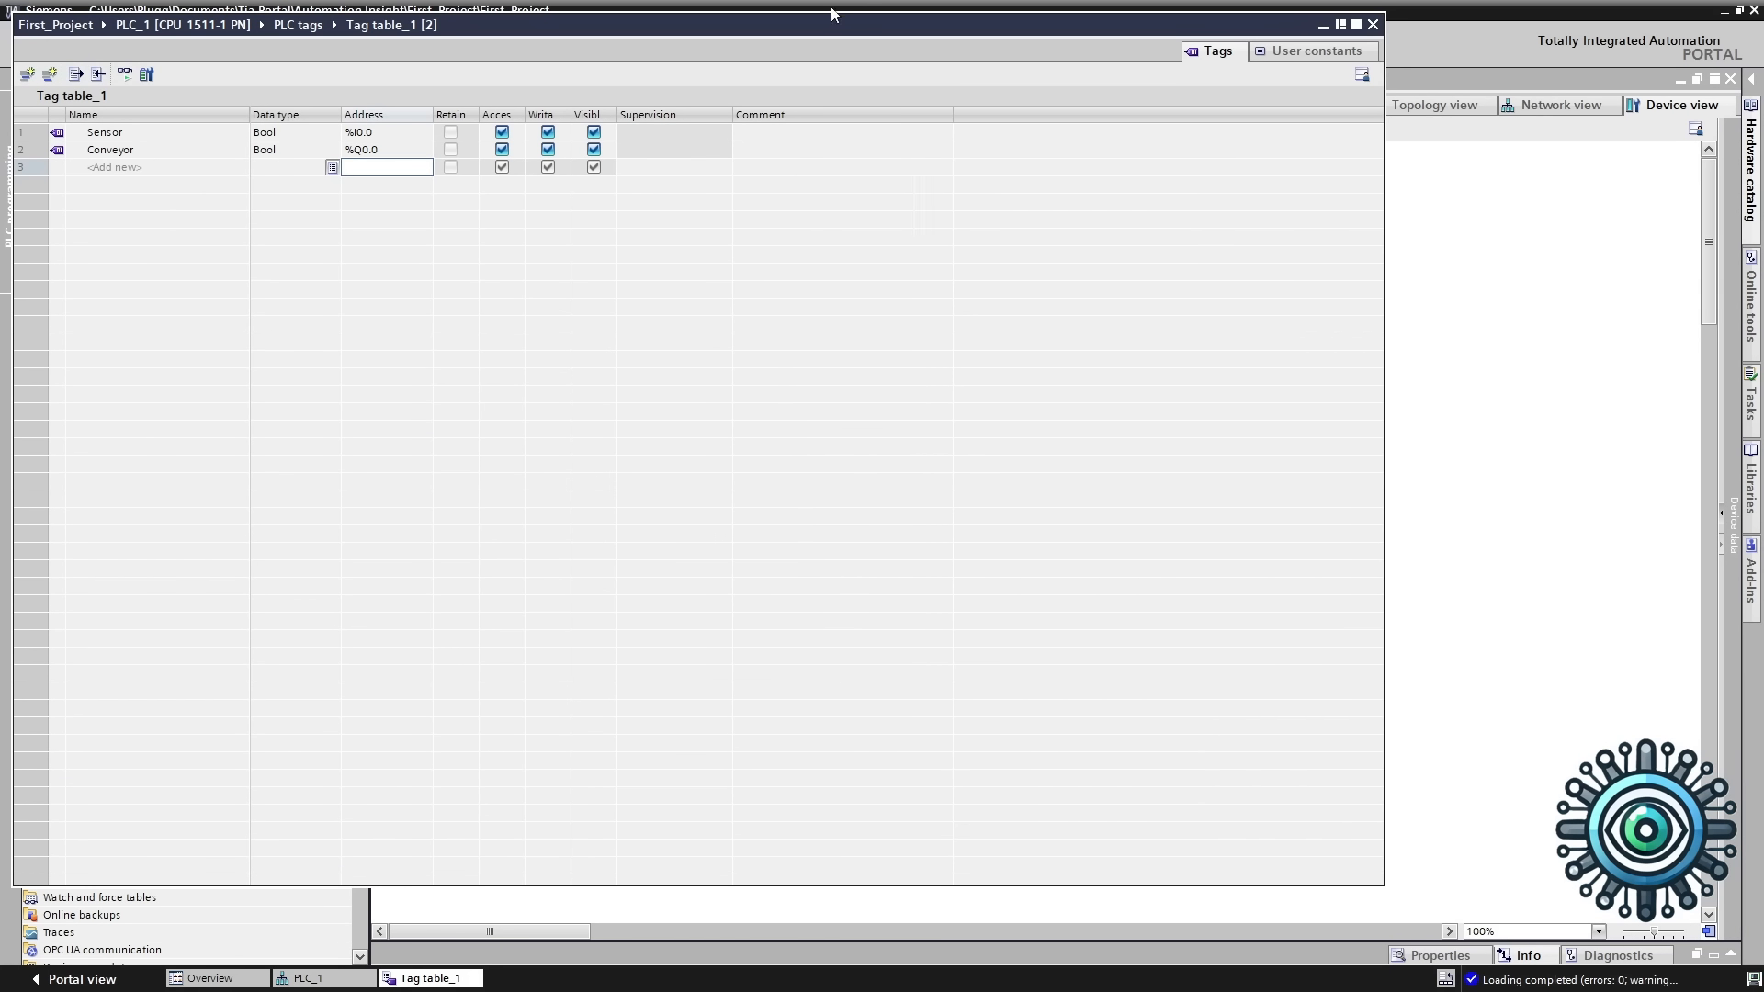
left_click_drag(828, 22, 976, 265)
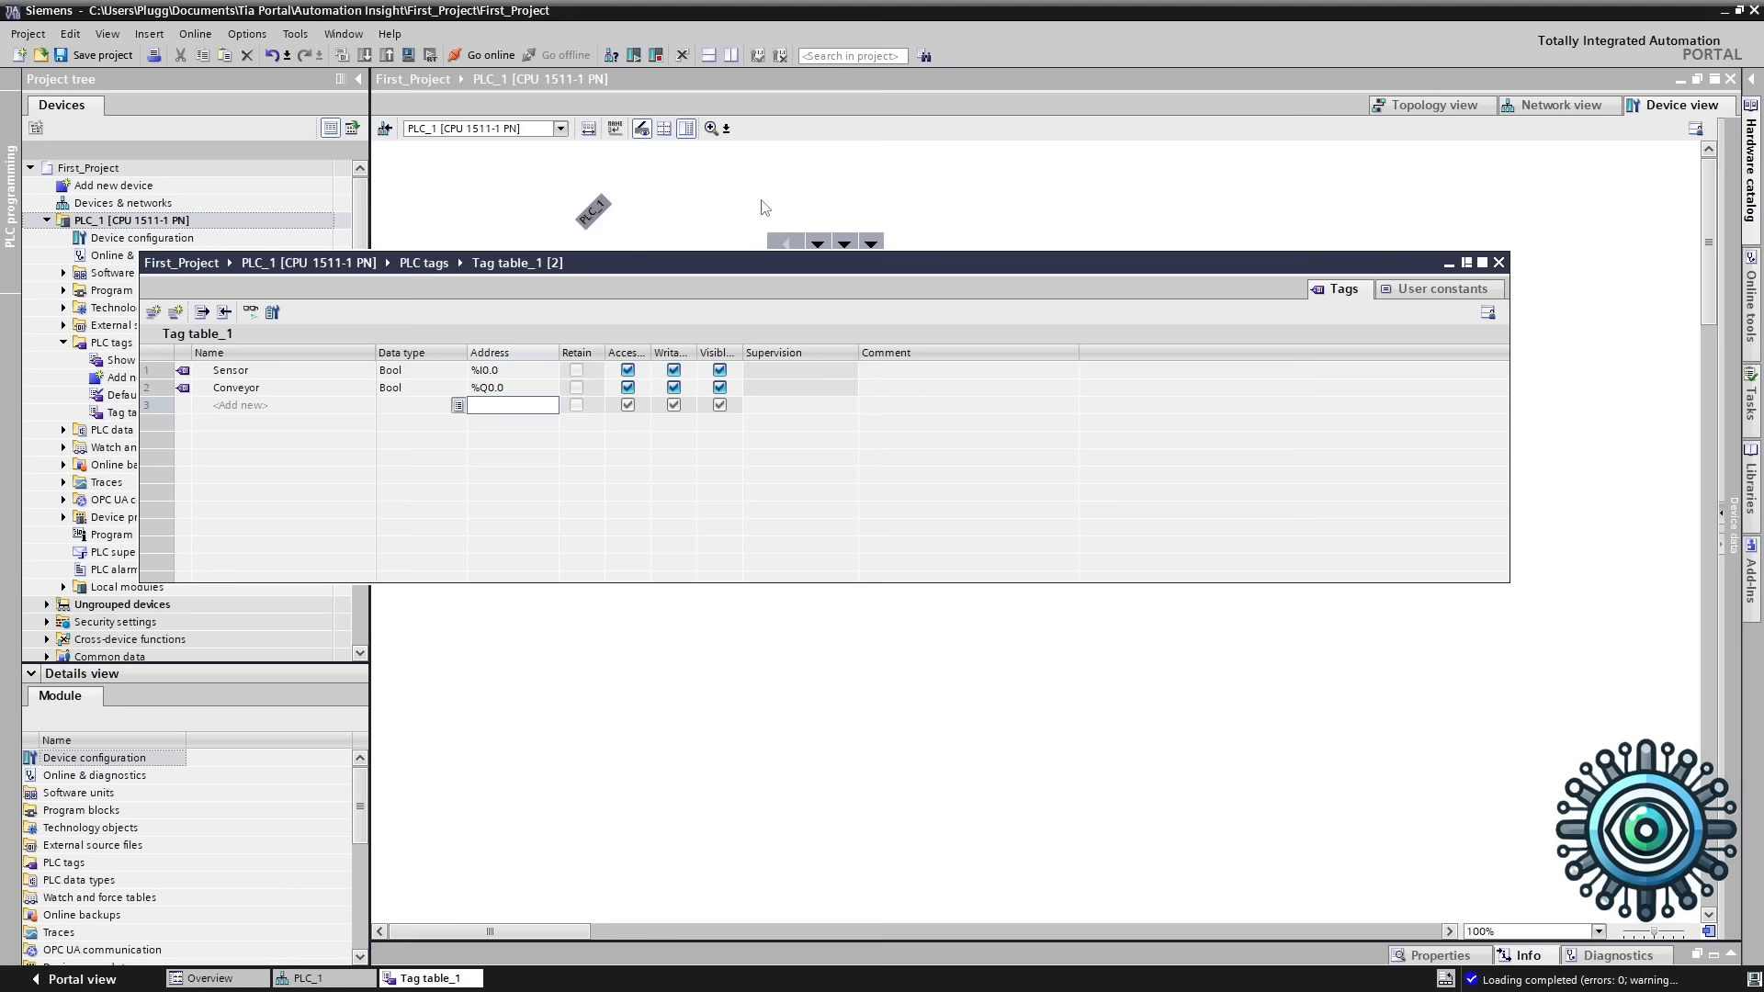
left_click_drag(771, 268, 859, 339)
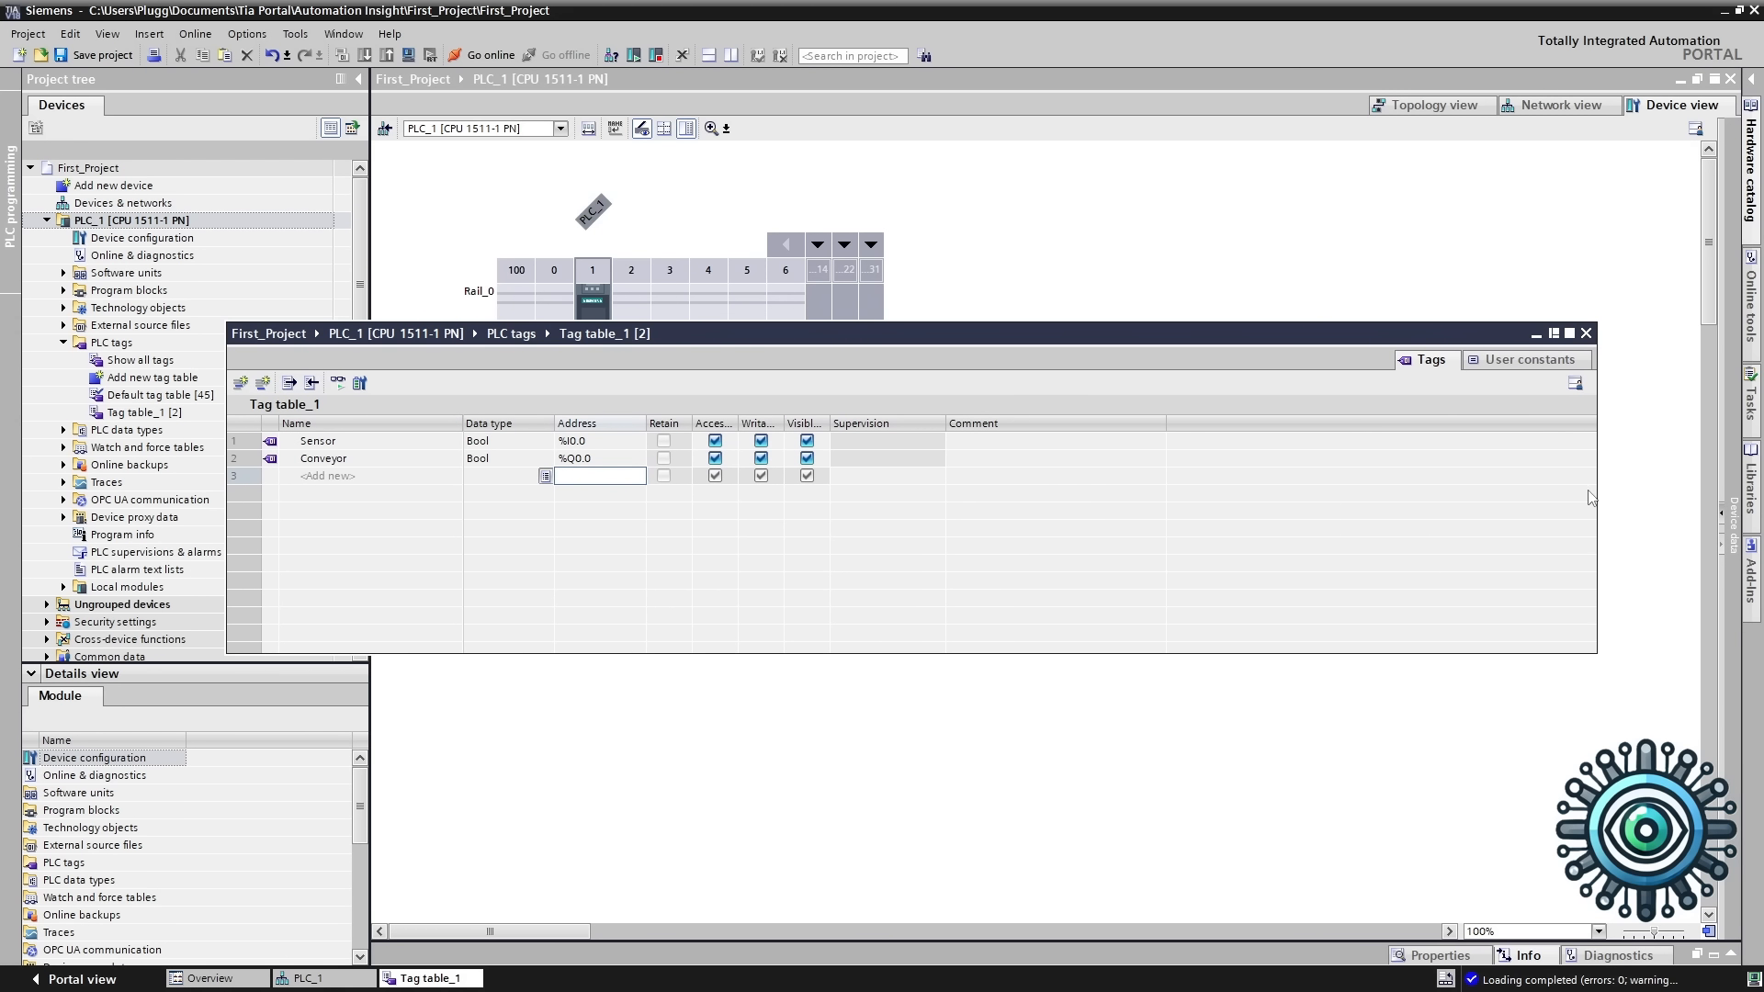
left_click_drag(1598, 492, 1175, 492)
left_click_drag(827, 350, 933, 371)
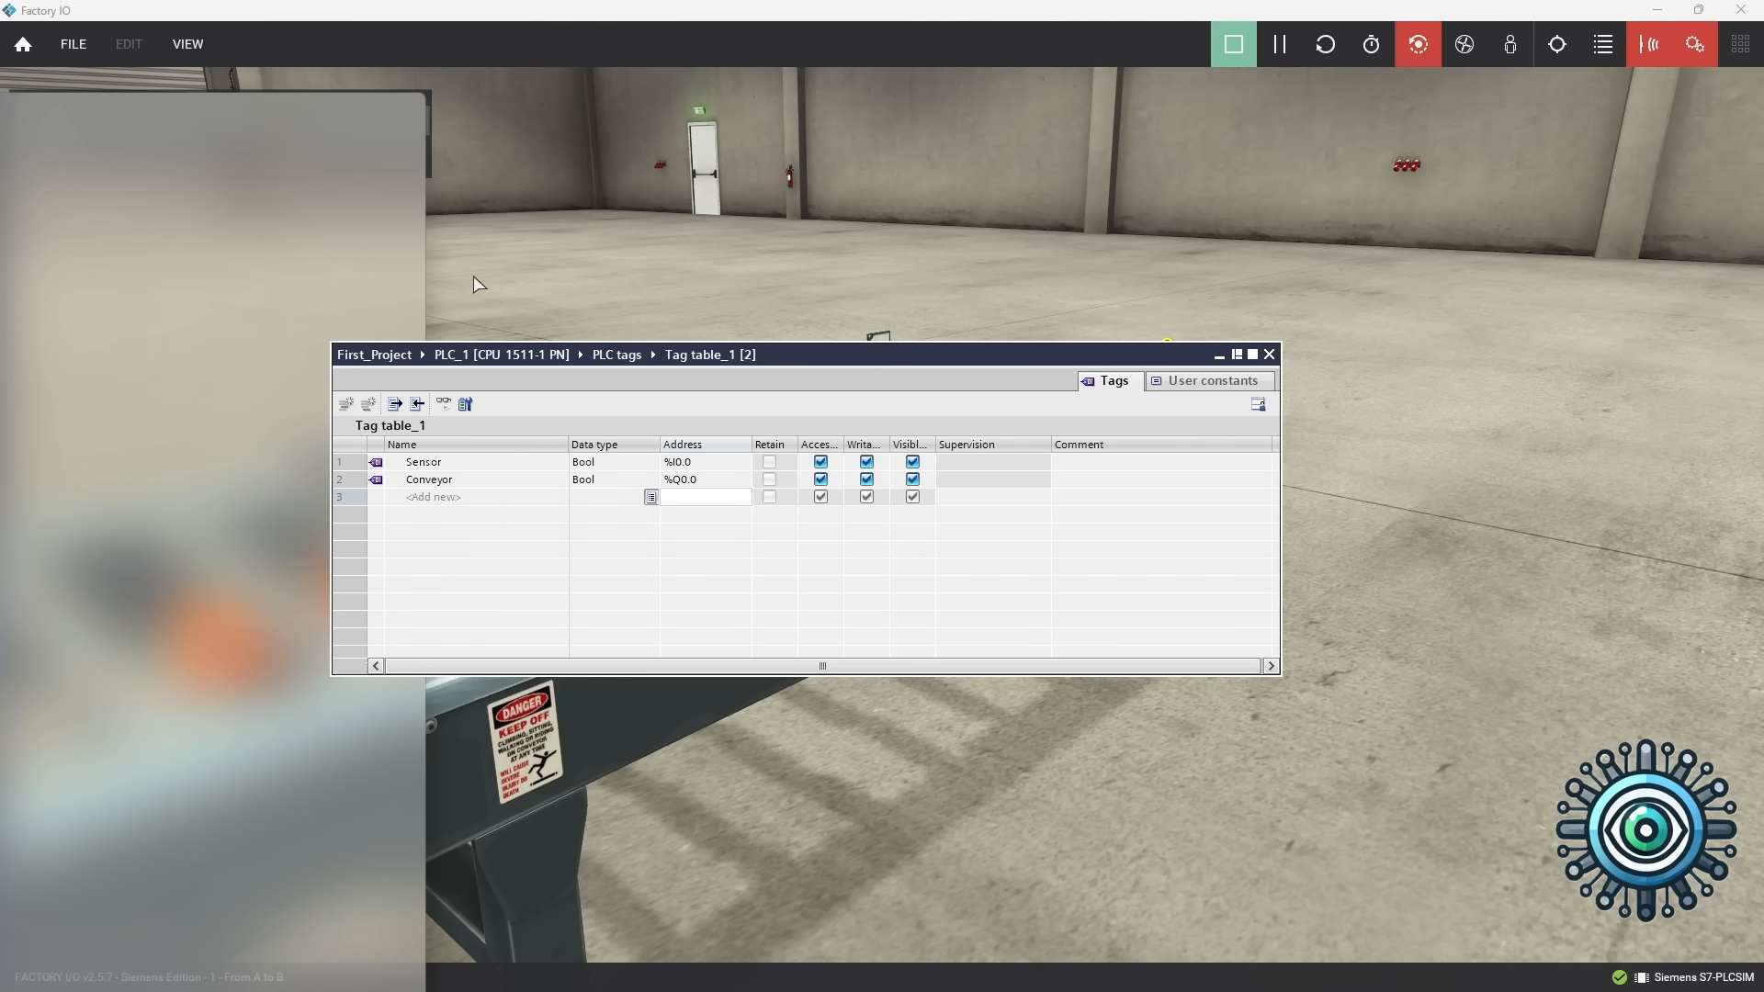
left_click_drag(854, 358, 996, 321)
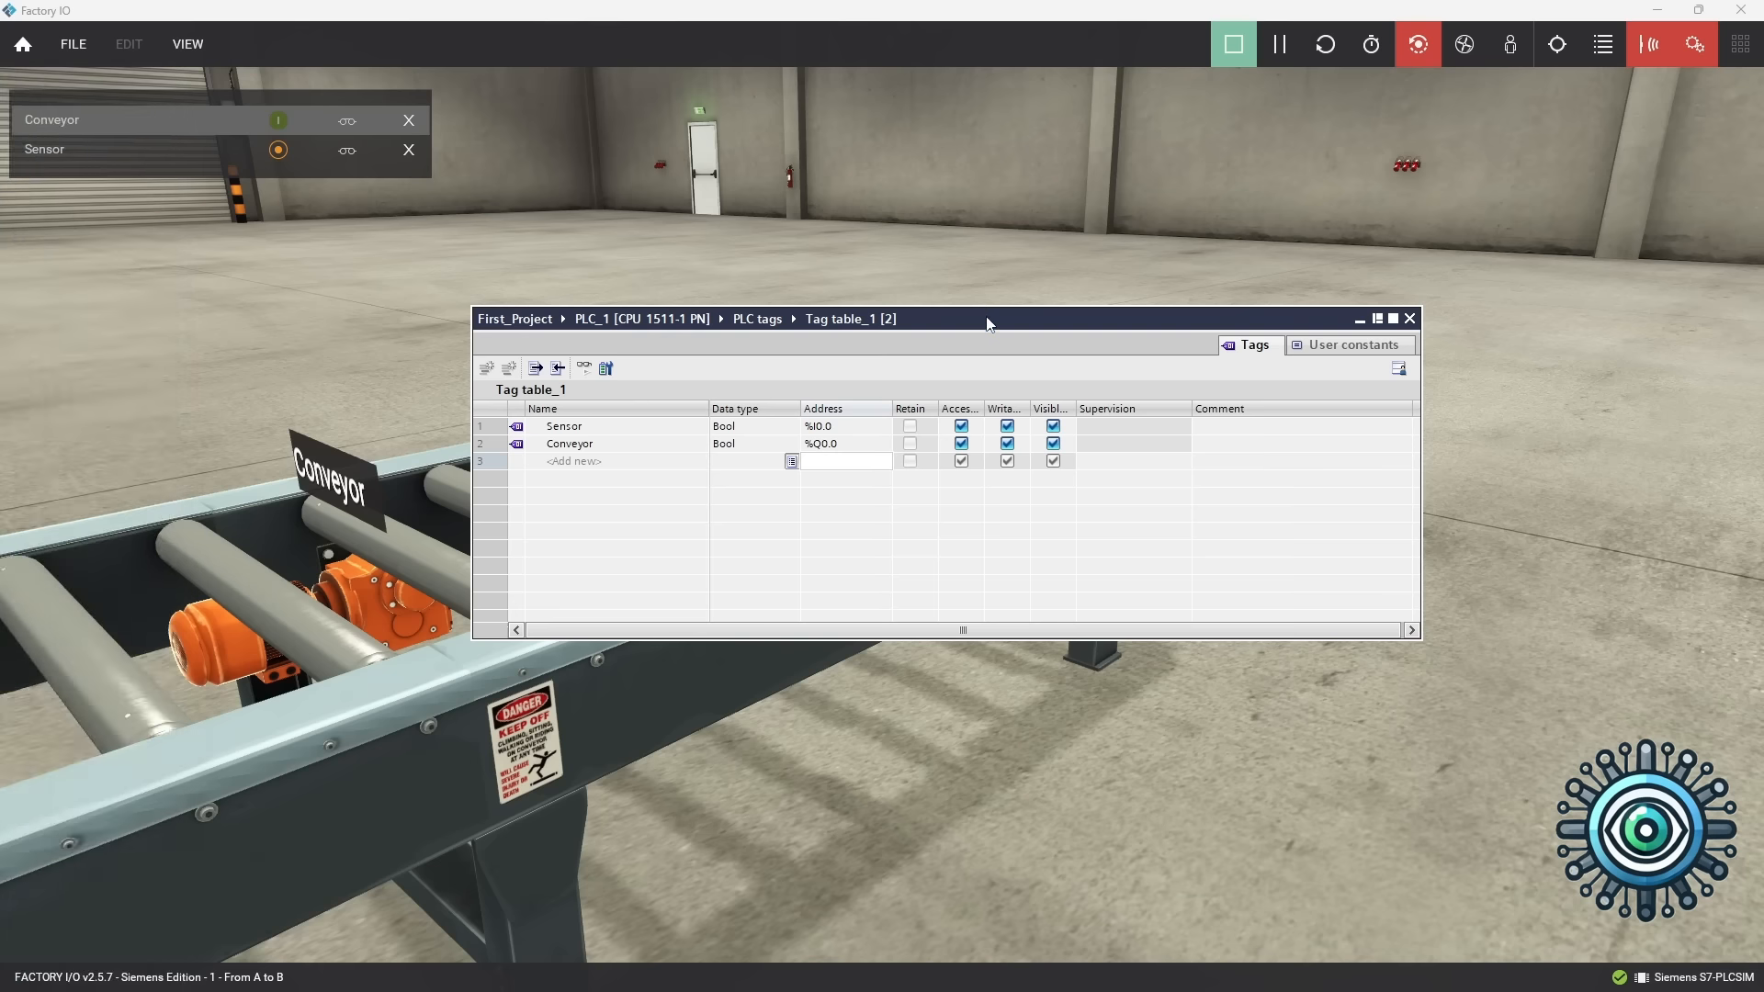
left_click_drag(984, 321, 1027, 552)
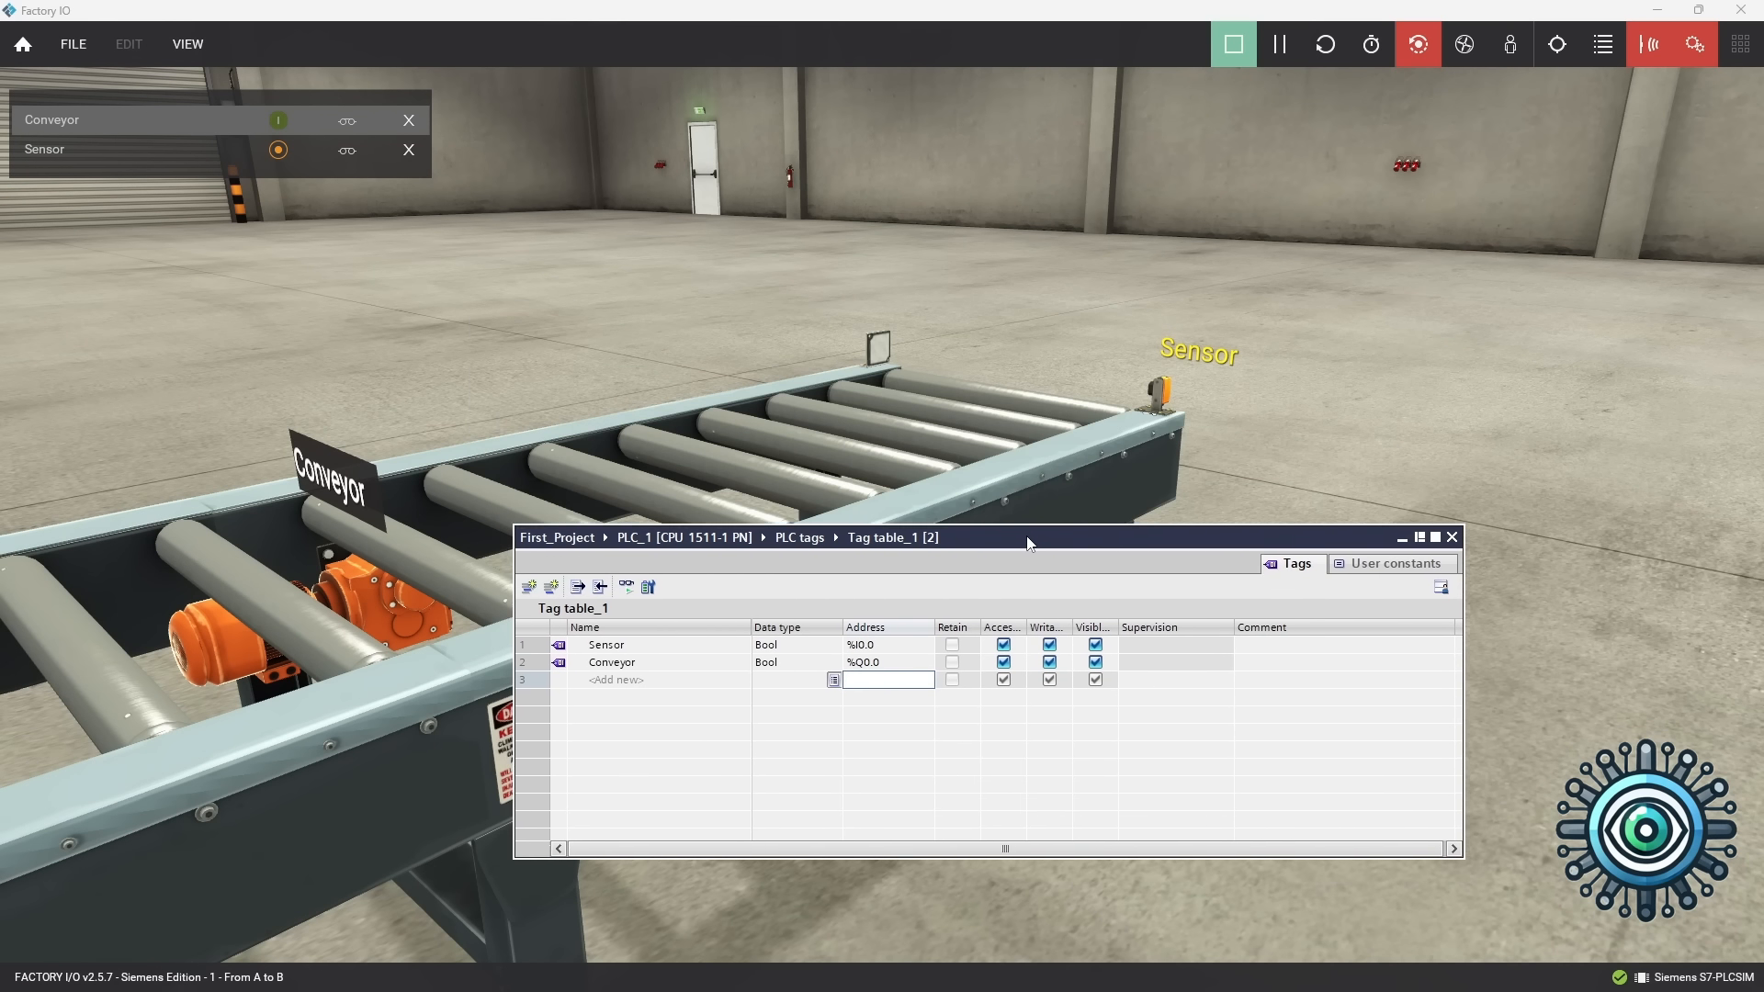
Turn on monitoring in Tag table_1 and inspect the monitor values of the Sensor and Conveyor tags
left_click(625, 597)
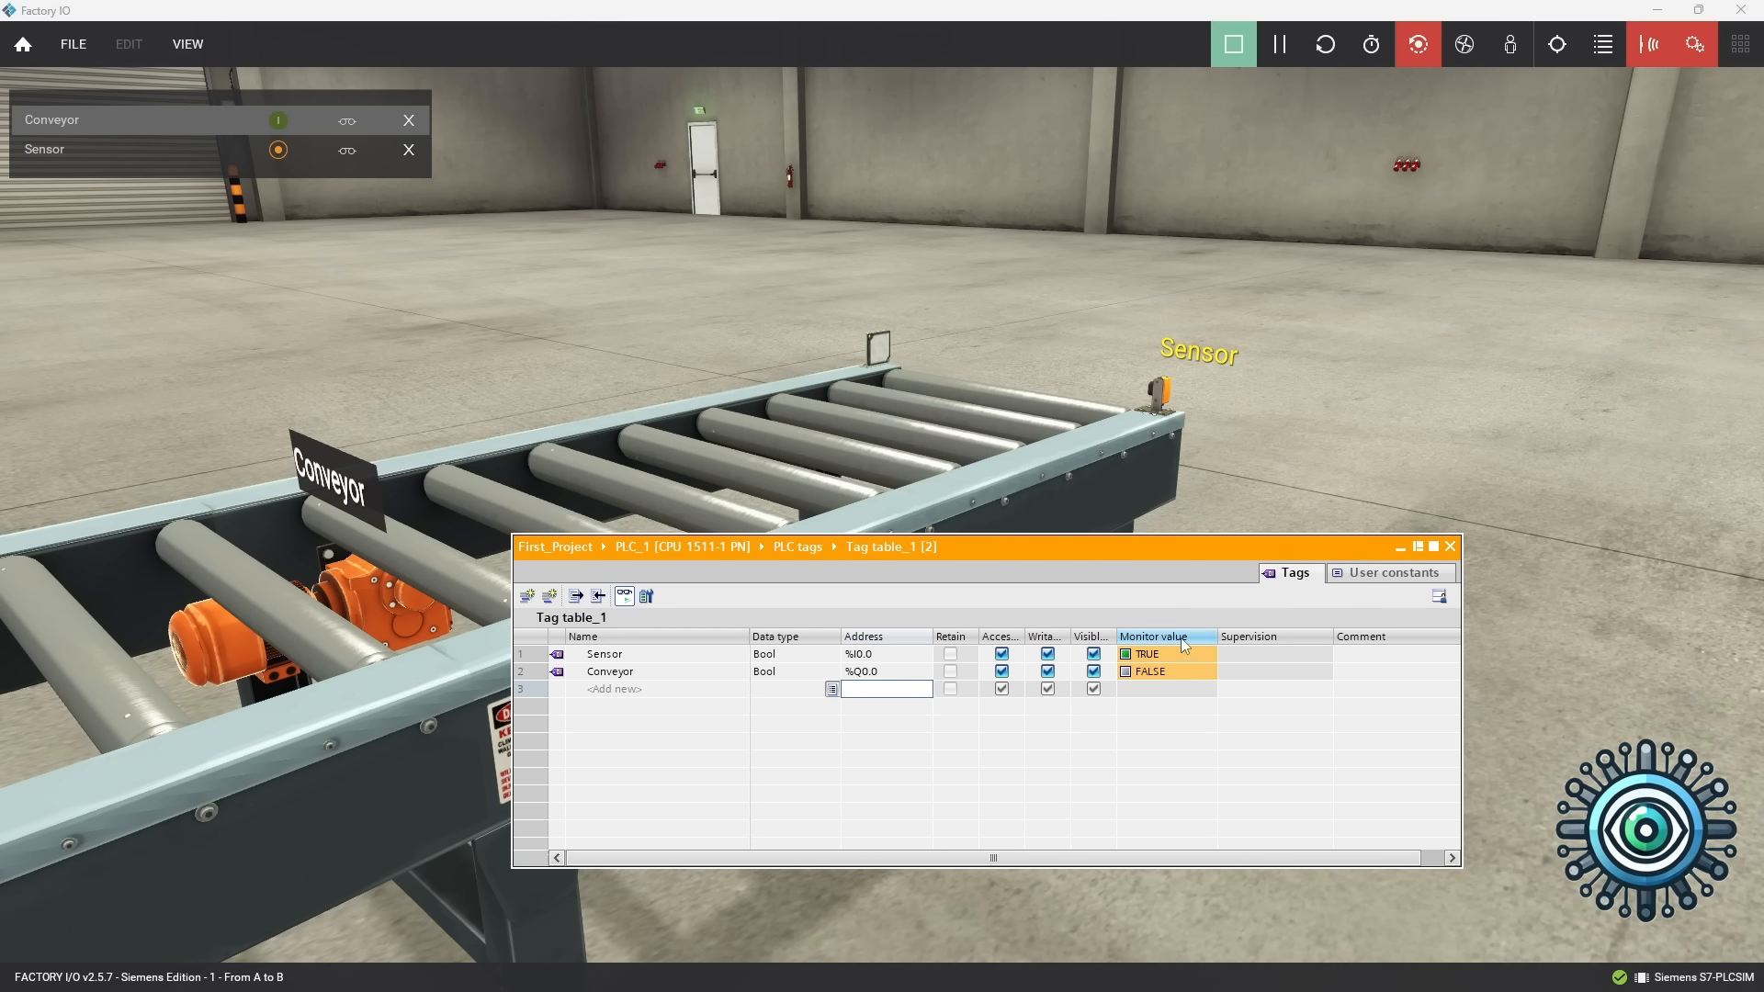
left_click(1168, 656)
left_click(1160, 673)
left_click(1162, 655)
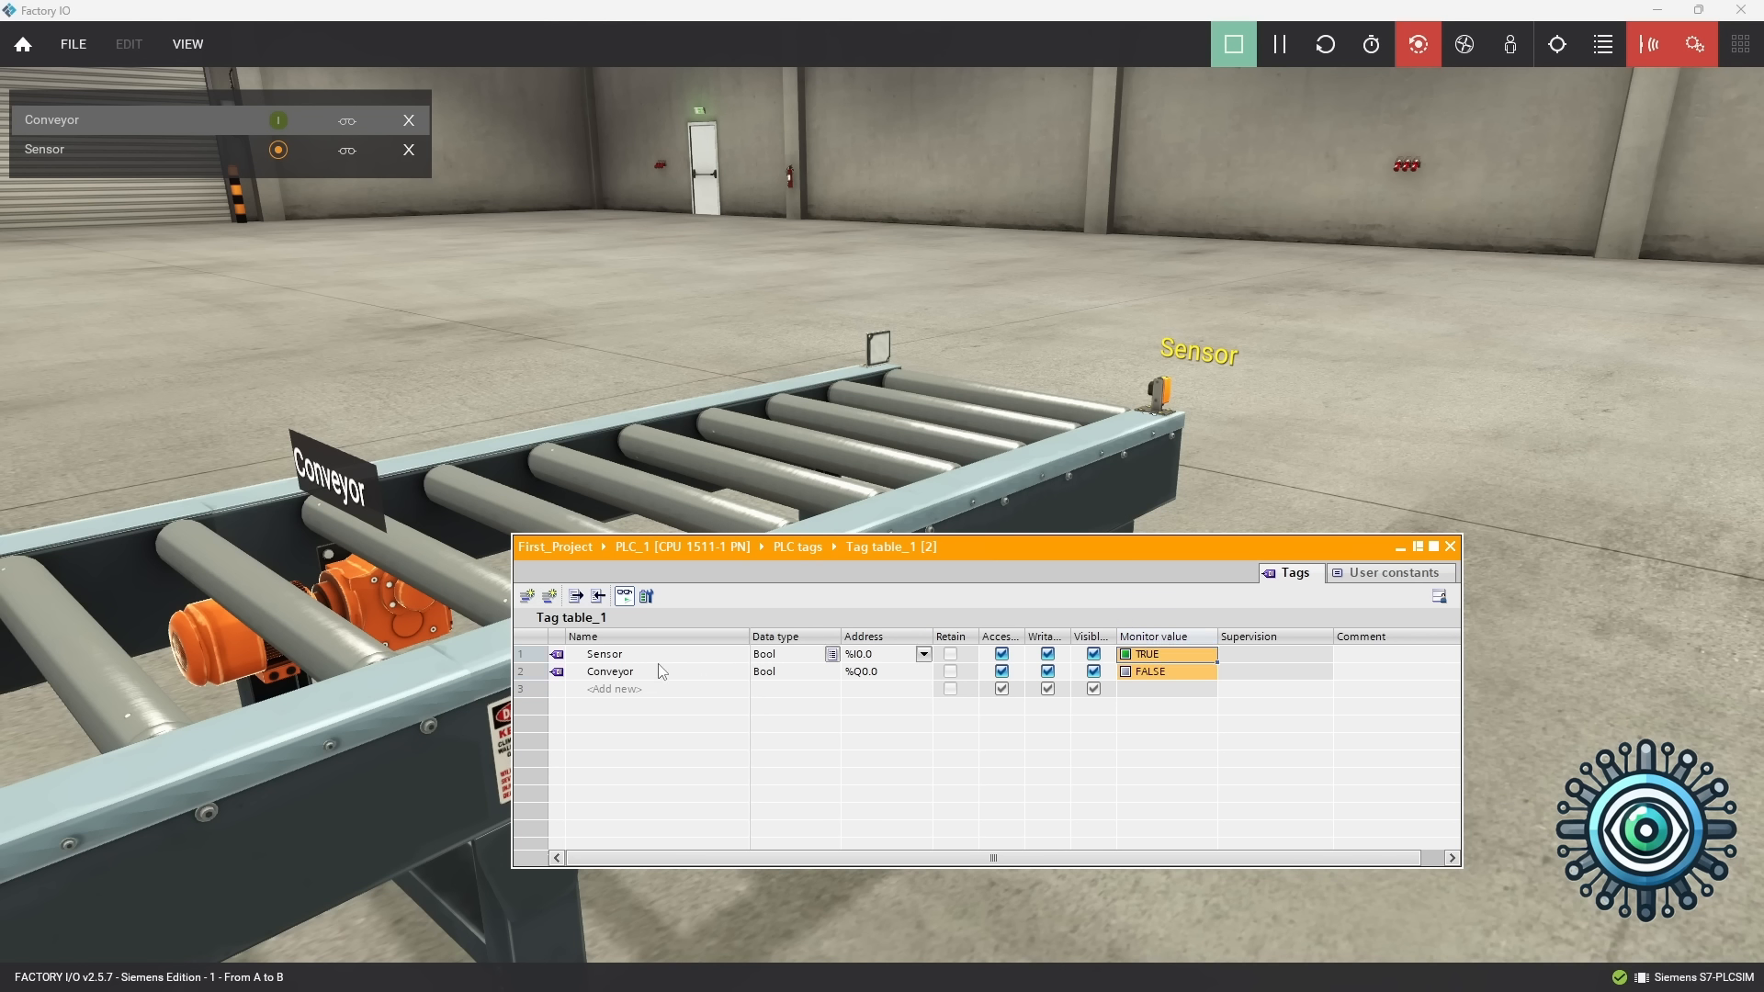
left_click(625, 596)
mouse_move(1073, 550)
left_mouse_down()
mouse_move(1050, 533)
mouse_move(1083, 530)
left_mouse_up()
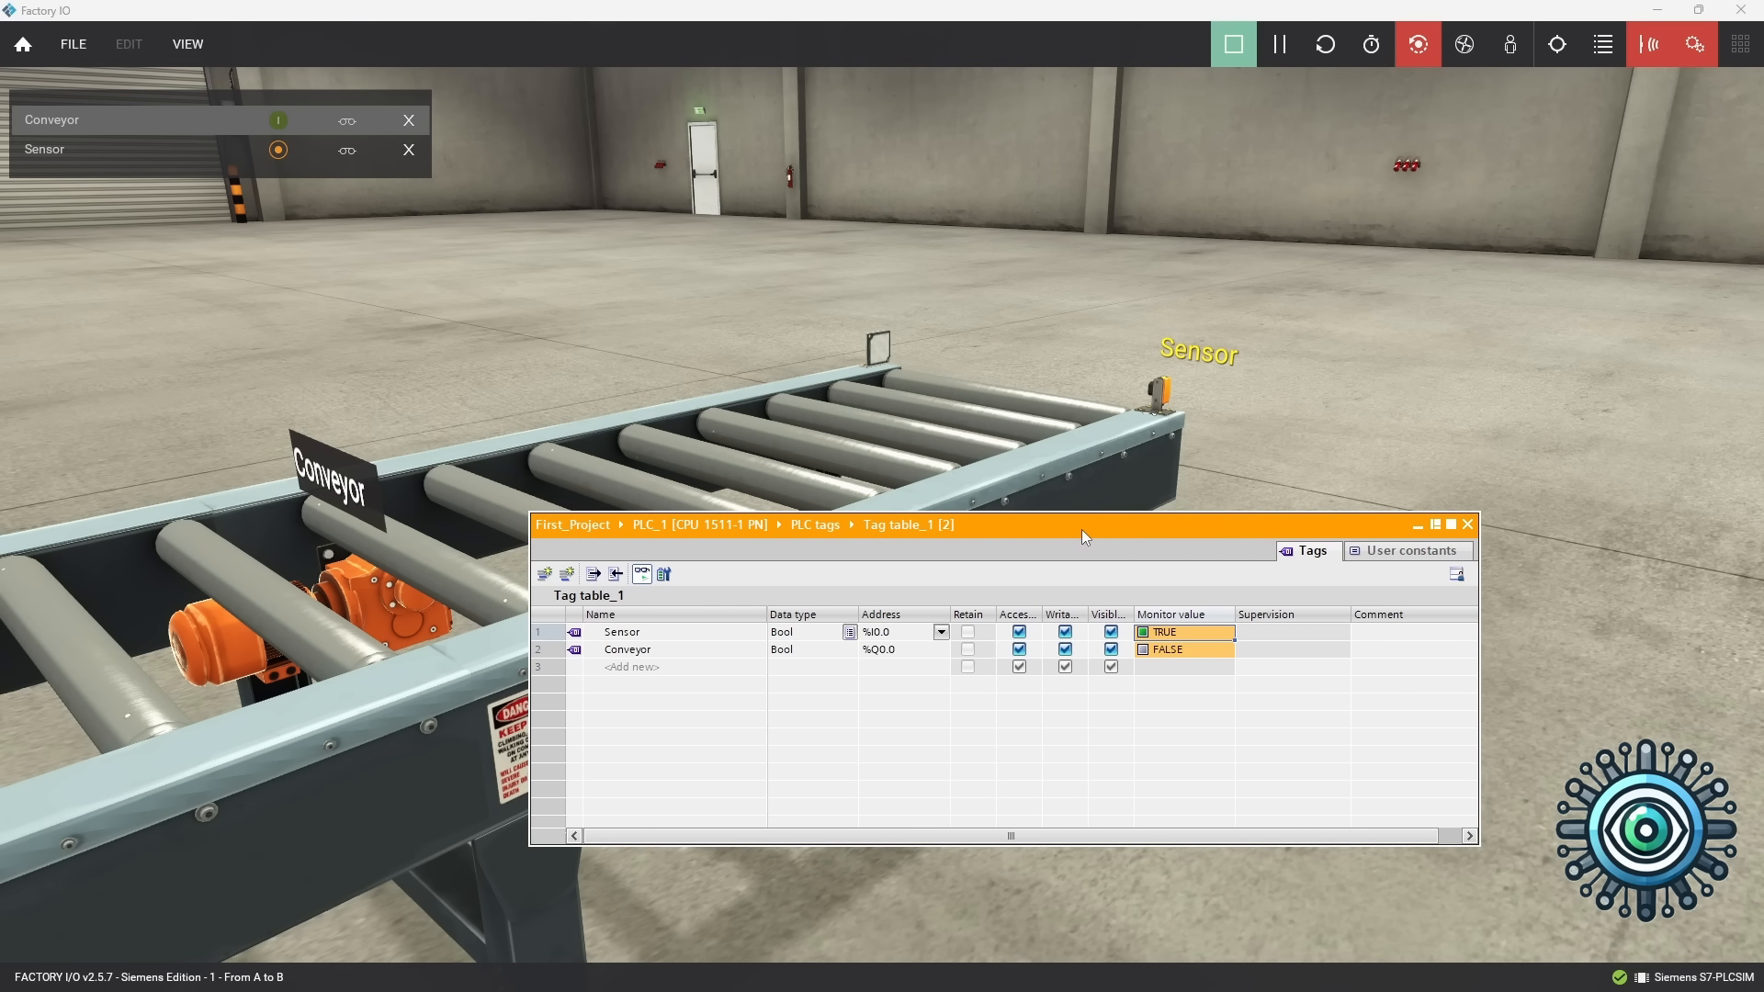
Stop the Factory I/O scene, compare its sensor beam with the monitored Sensor tag, and run the scene again
left_click(1234, 44)
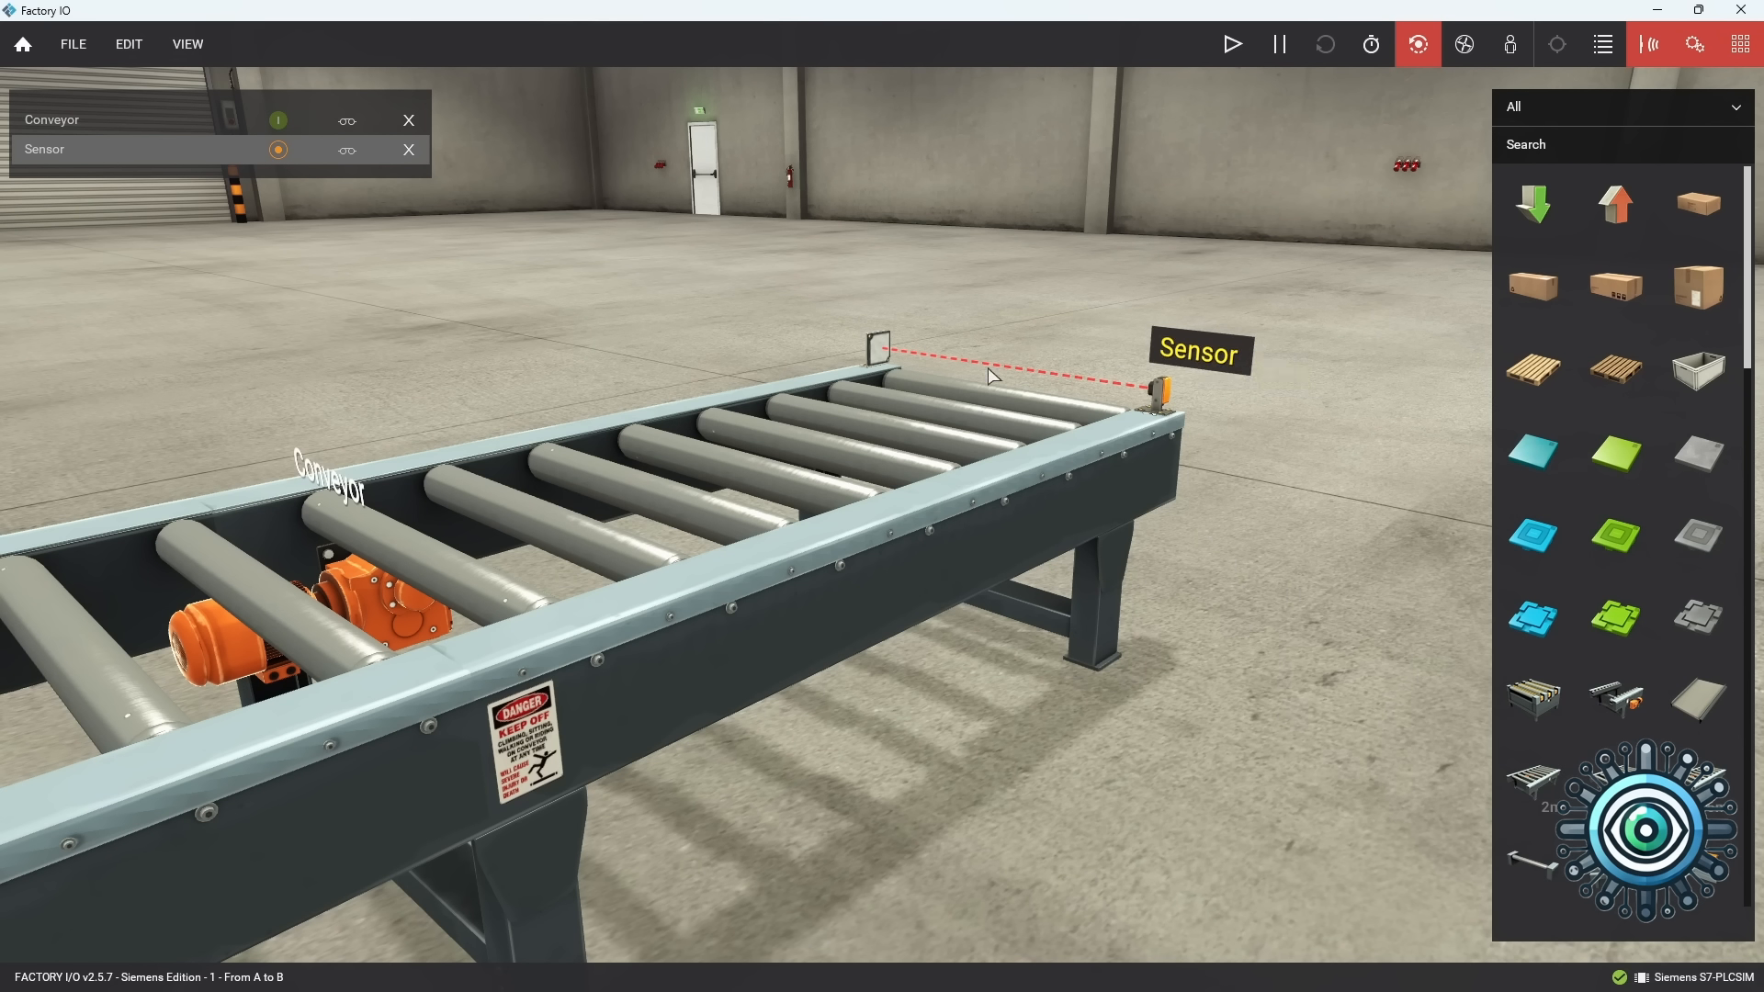
scroll(1088, 306, "up", 1)
scroll(1088, 307, "up", 2)
key("alt+Tab")
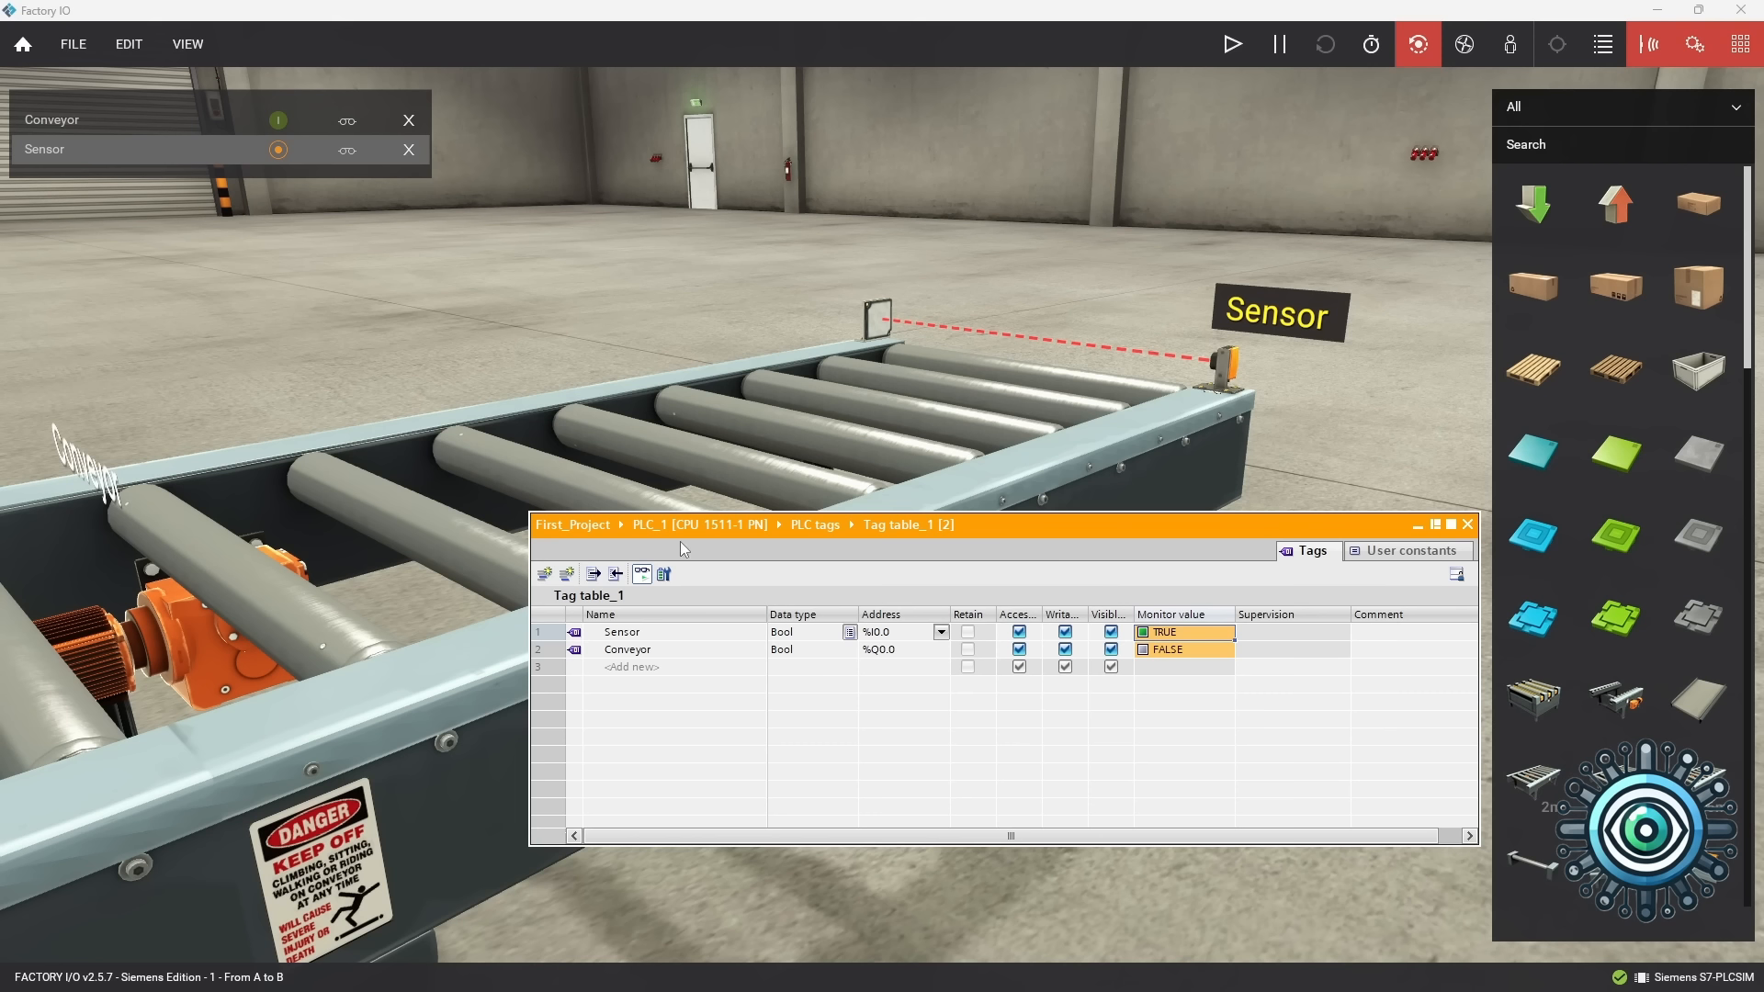
left_click_drag(1176, 526, 1062, 477)
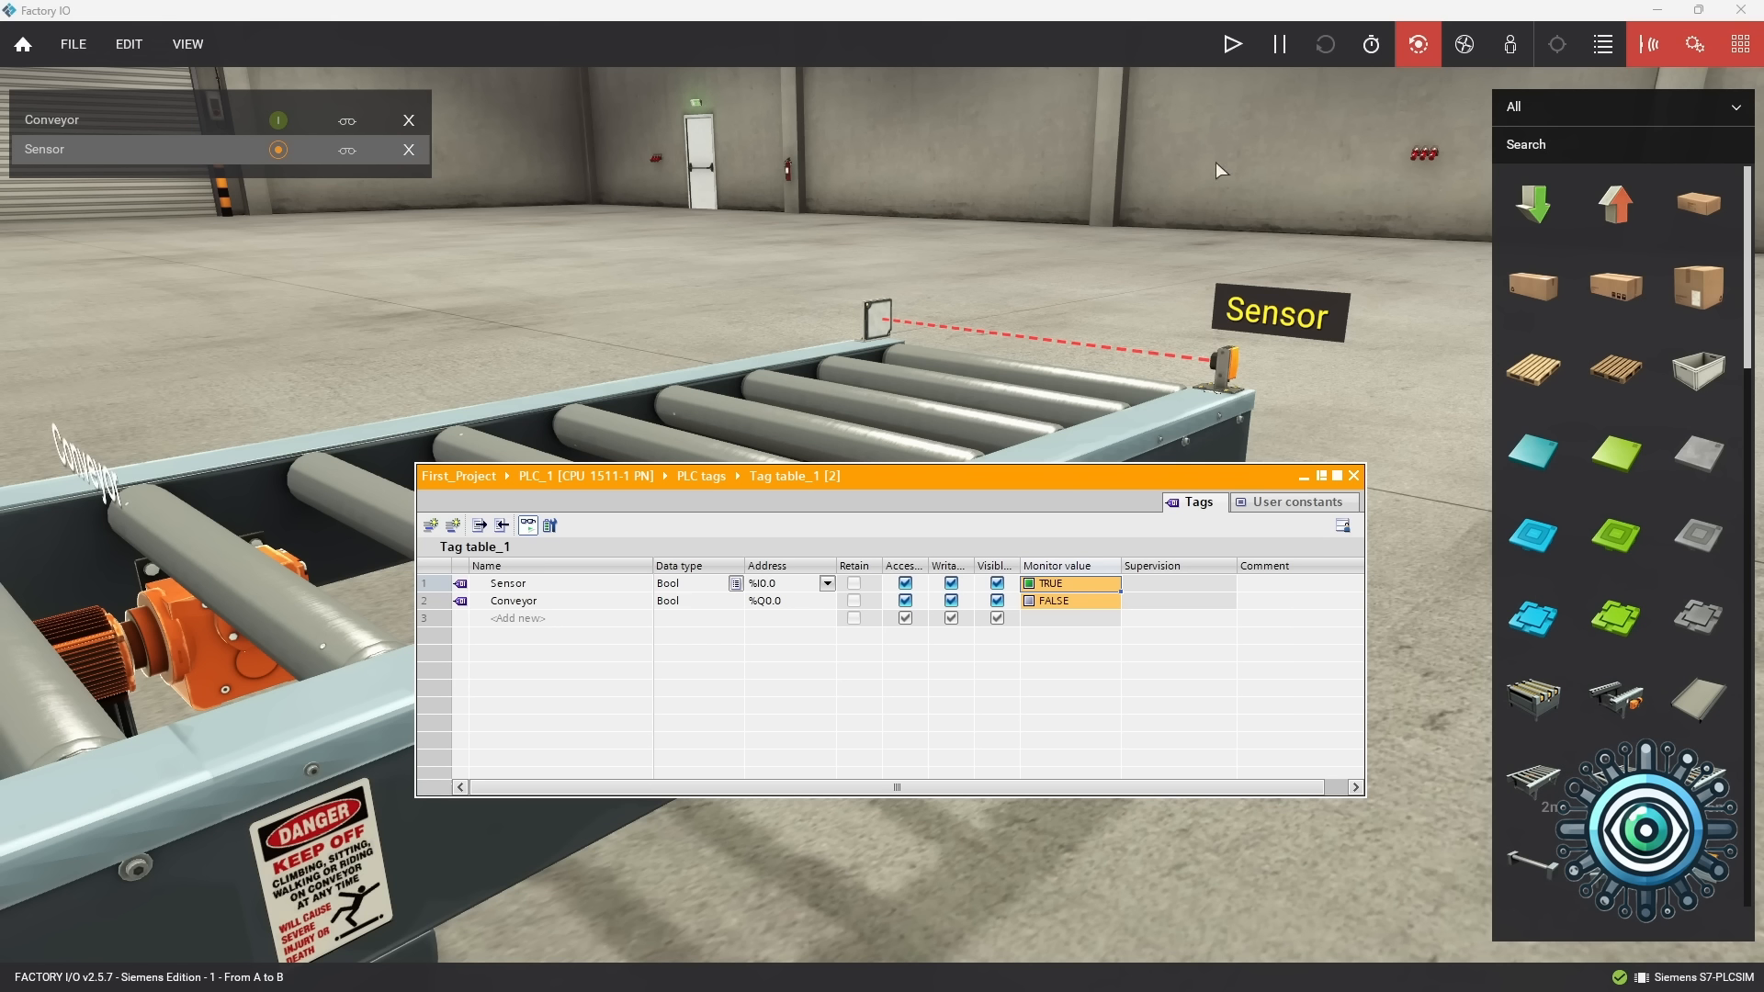
left_click(1228, 51)
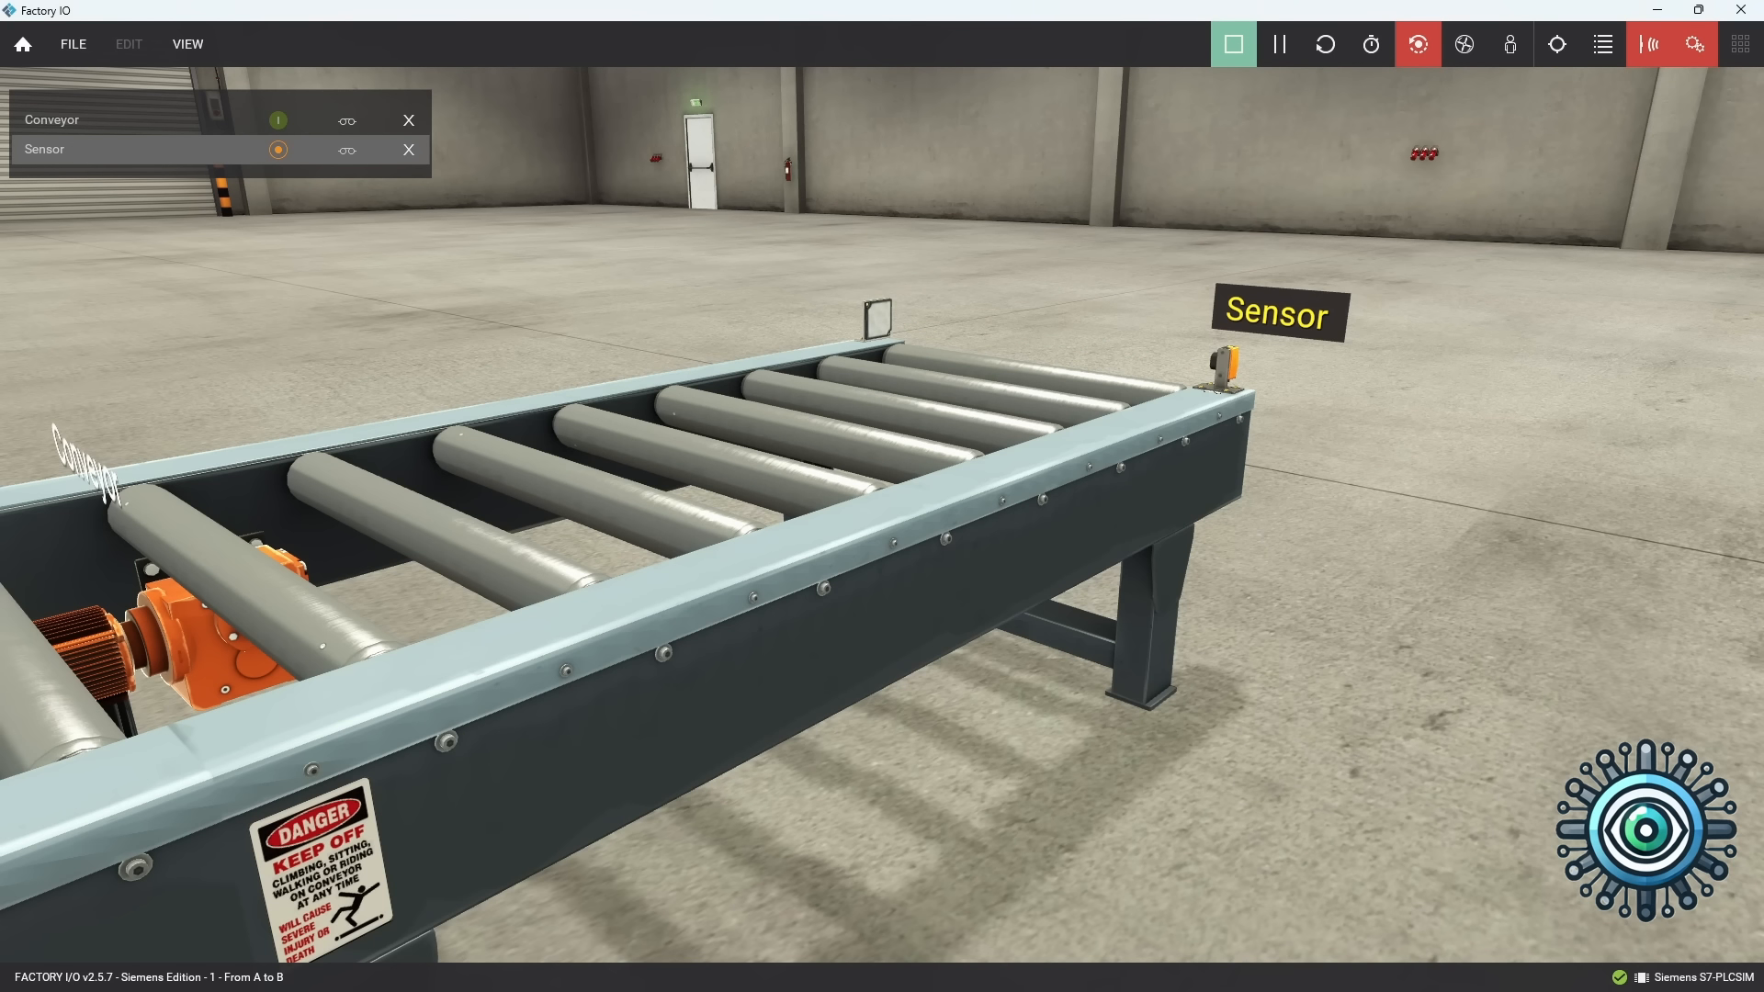
key("alt+Tab")
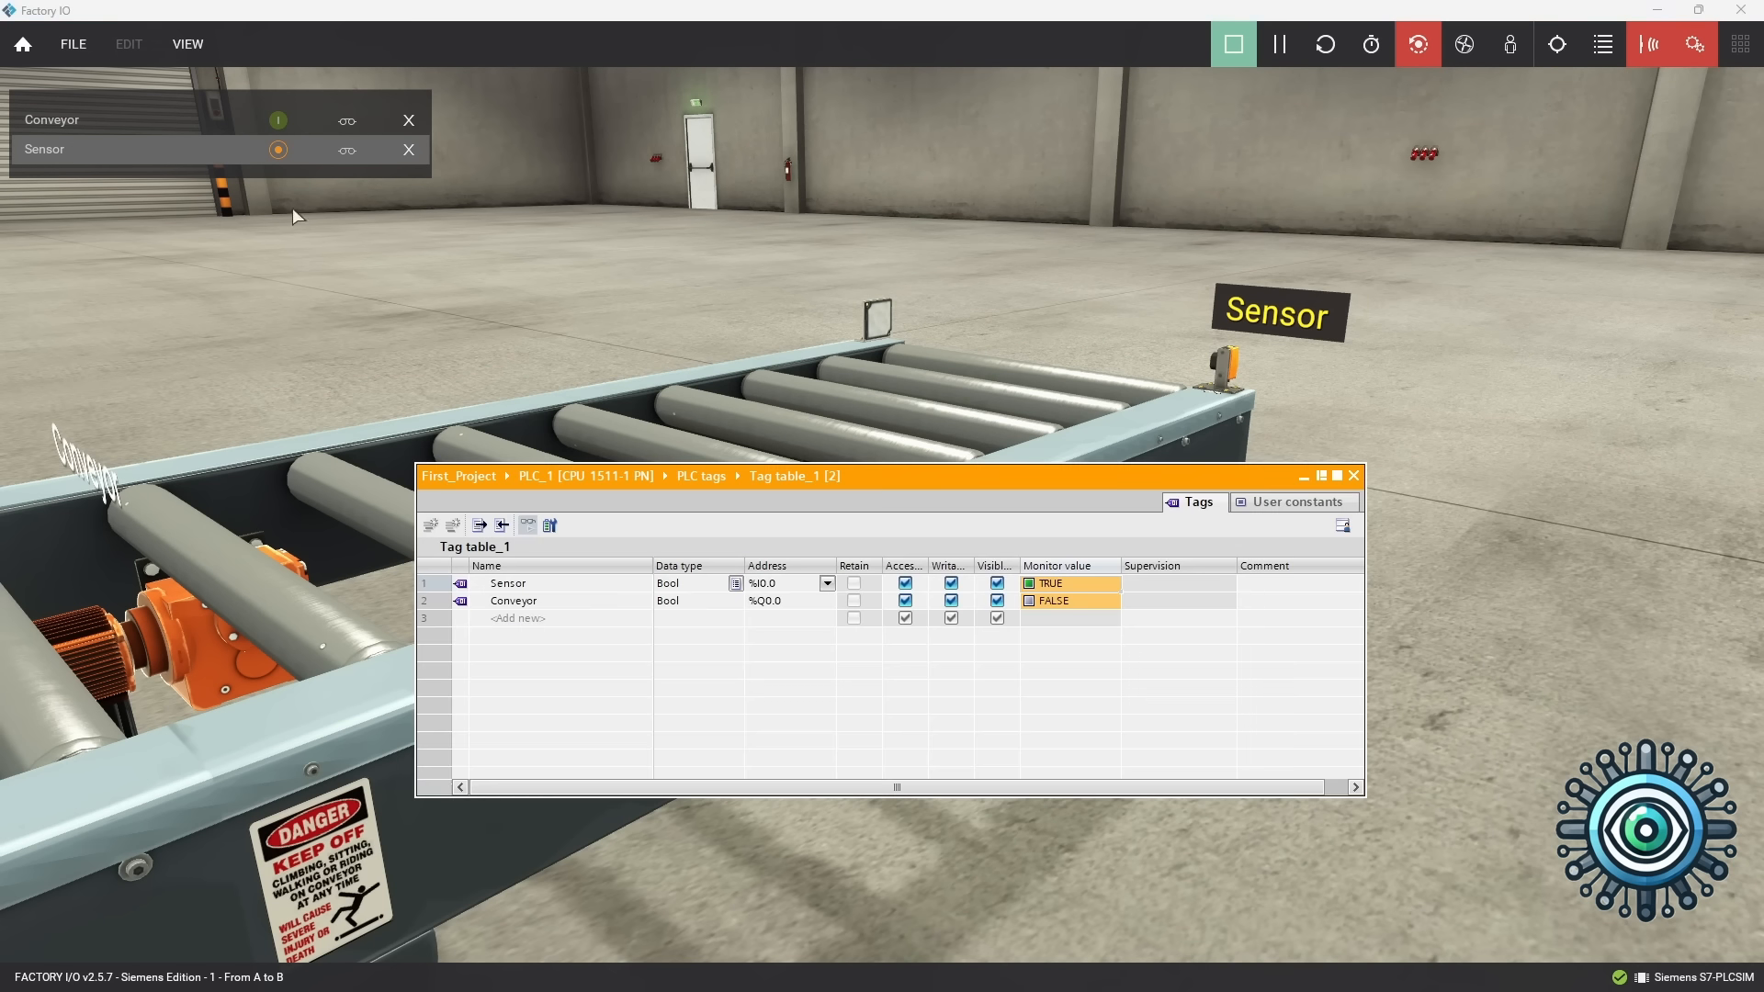
Force the Conveyor on in Factory I/O and watch the monitored tags while the box travels past the sensor
left_click(278, 120)
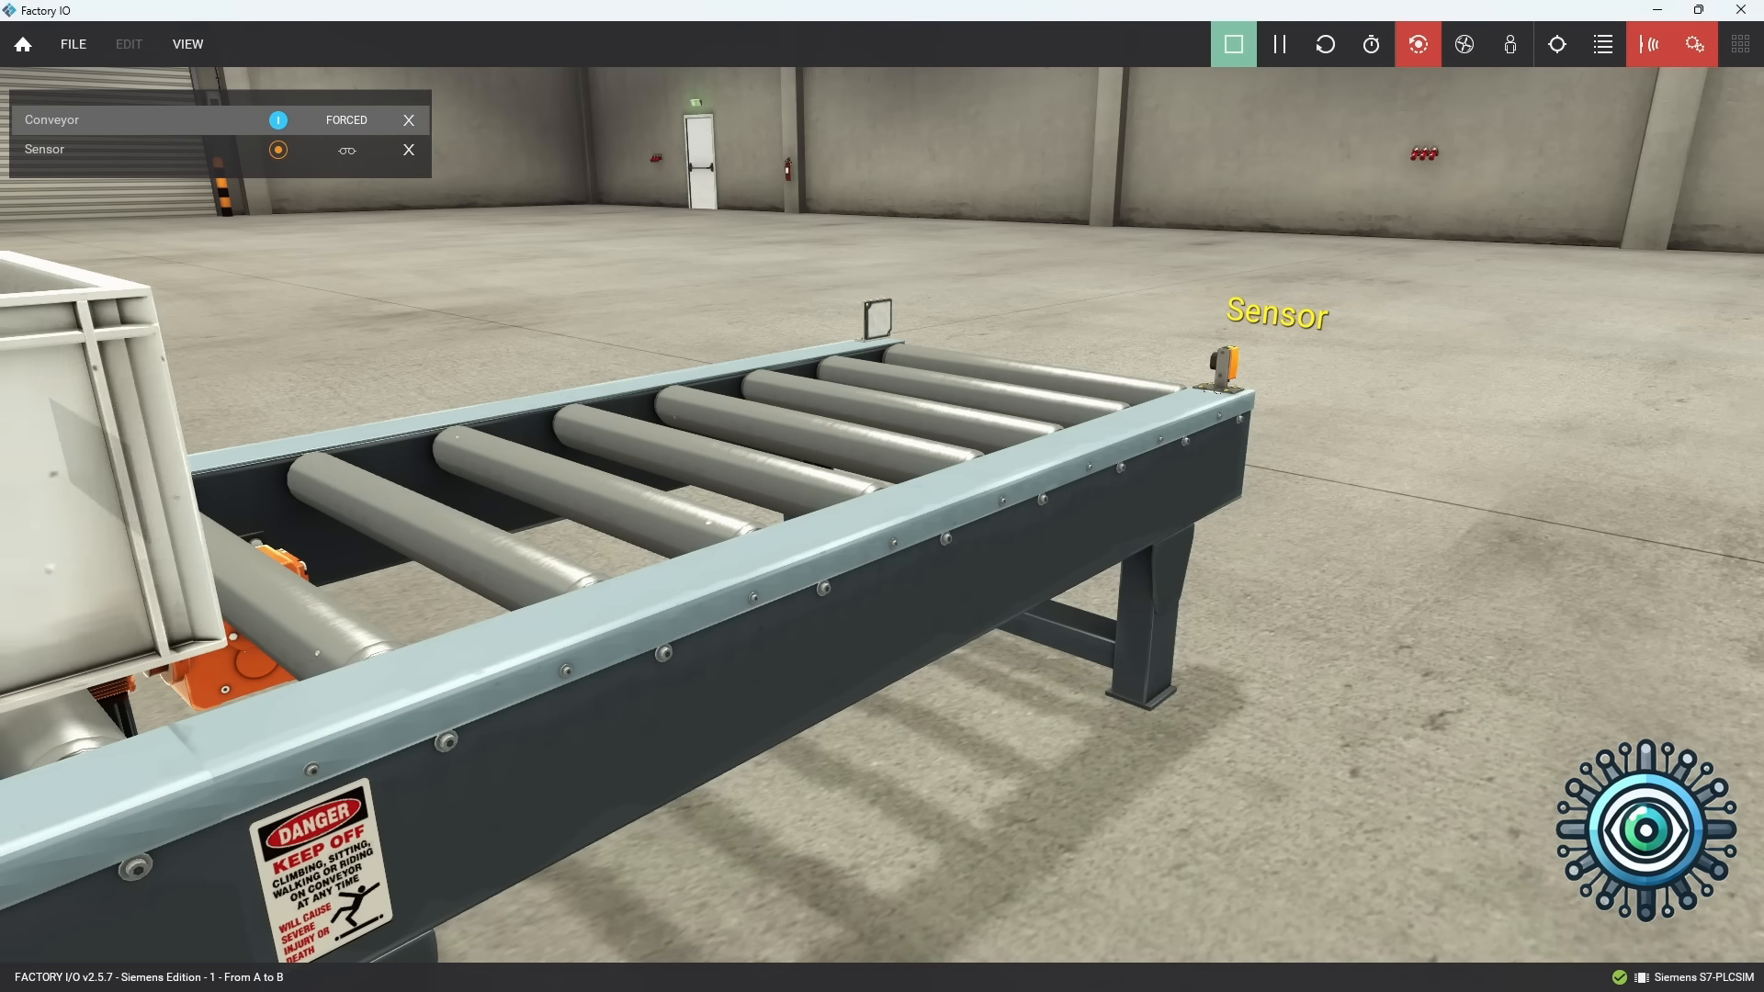
key("alt+Tab")
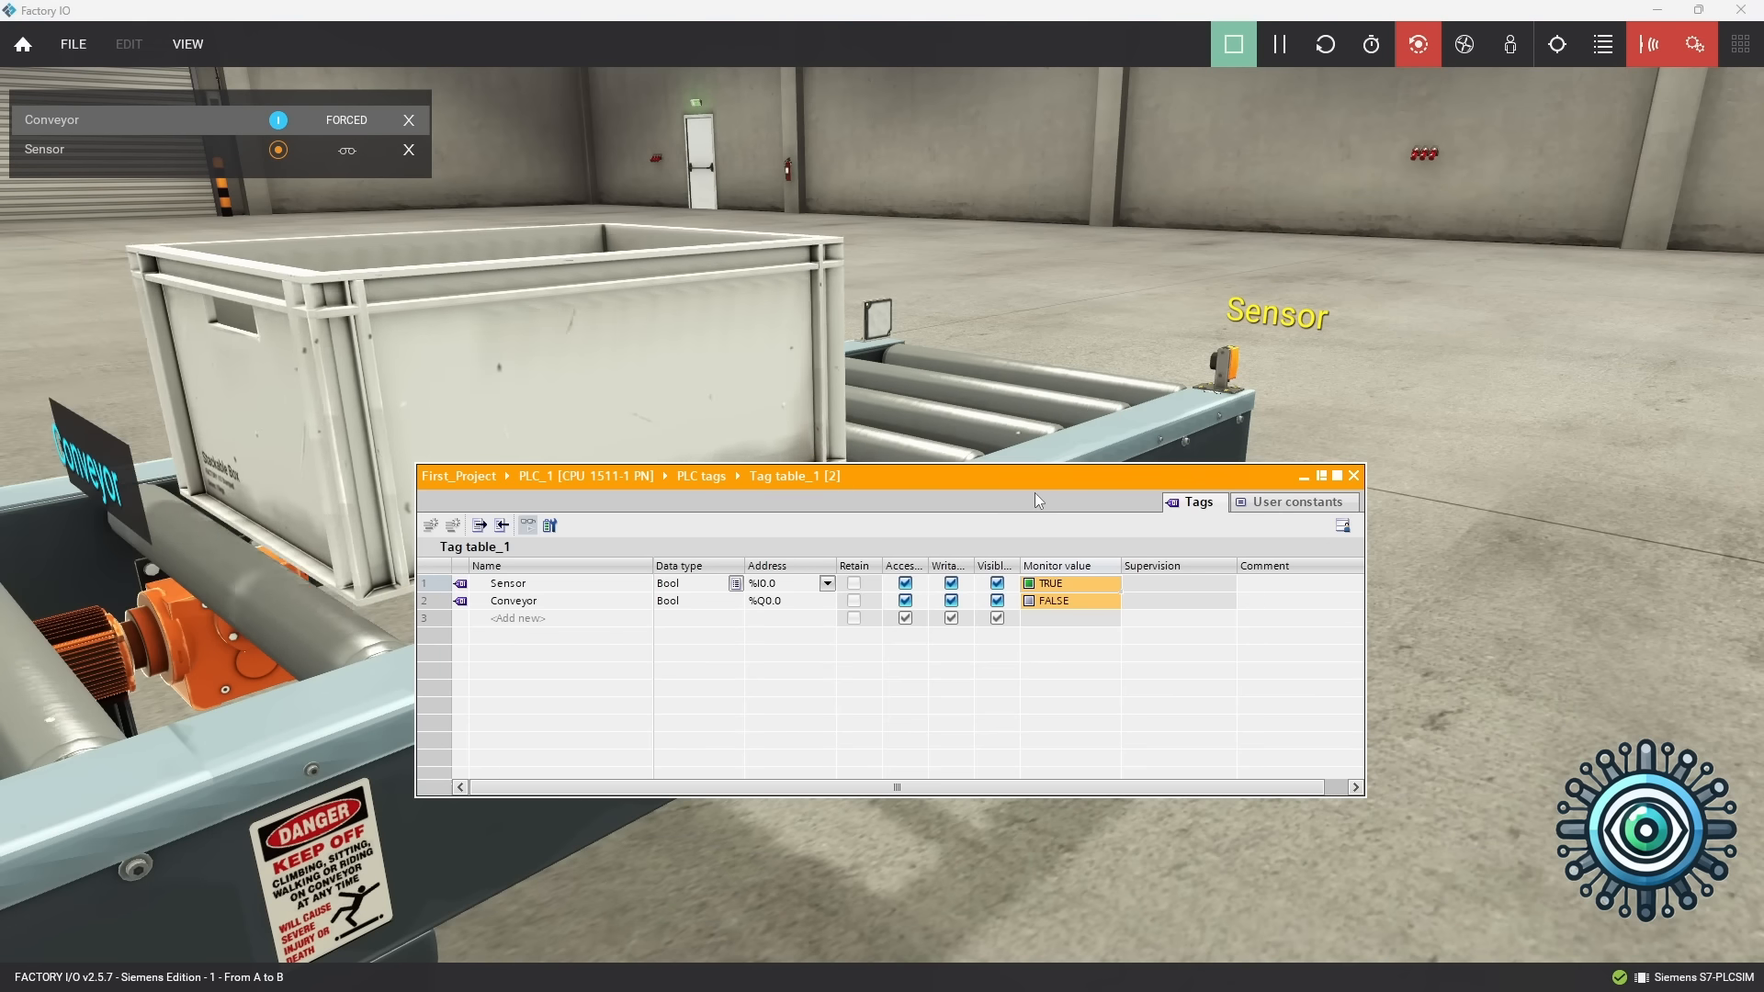
left_click_drag(1047, 477, 1006, 530)
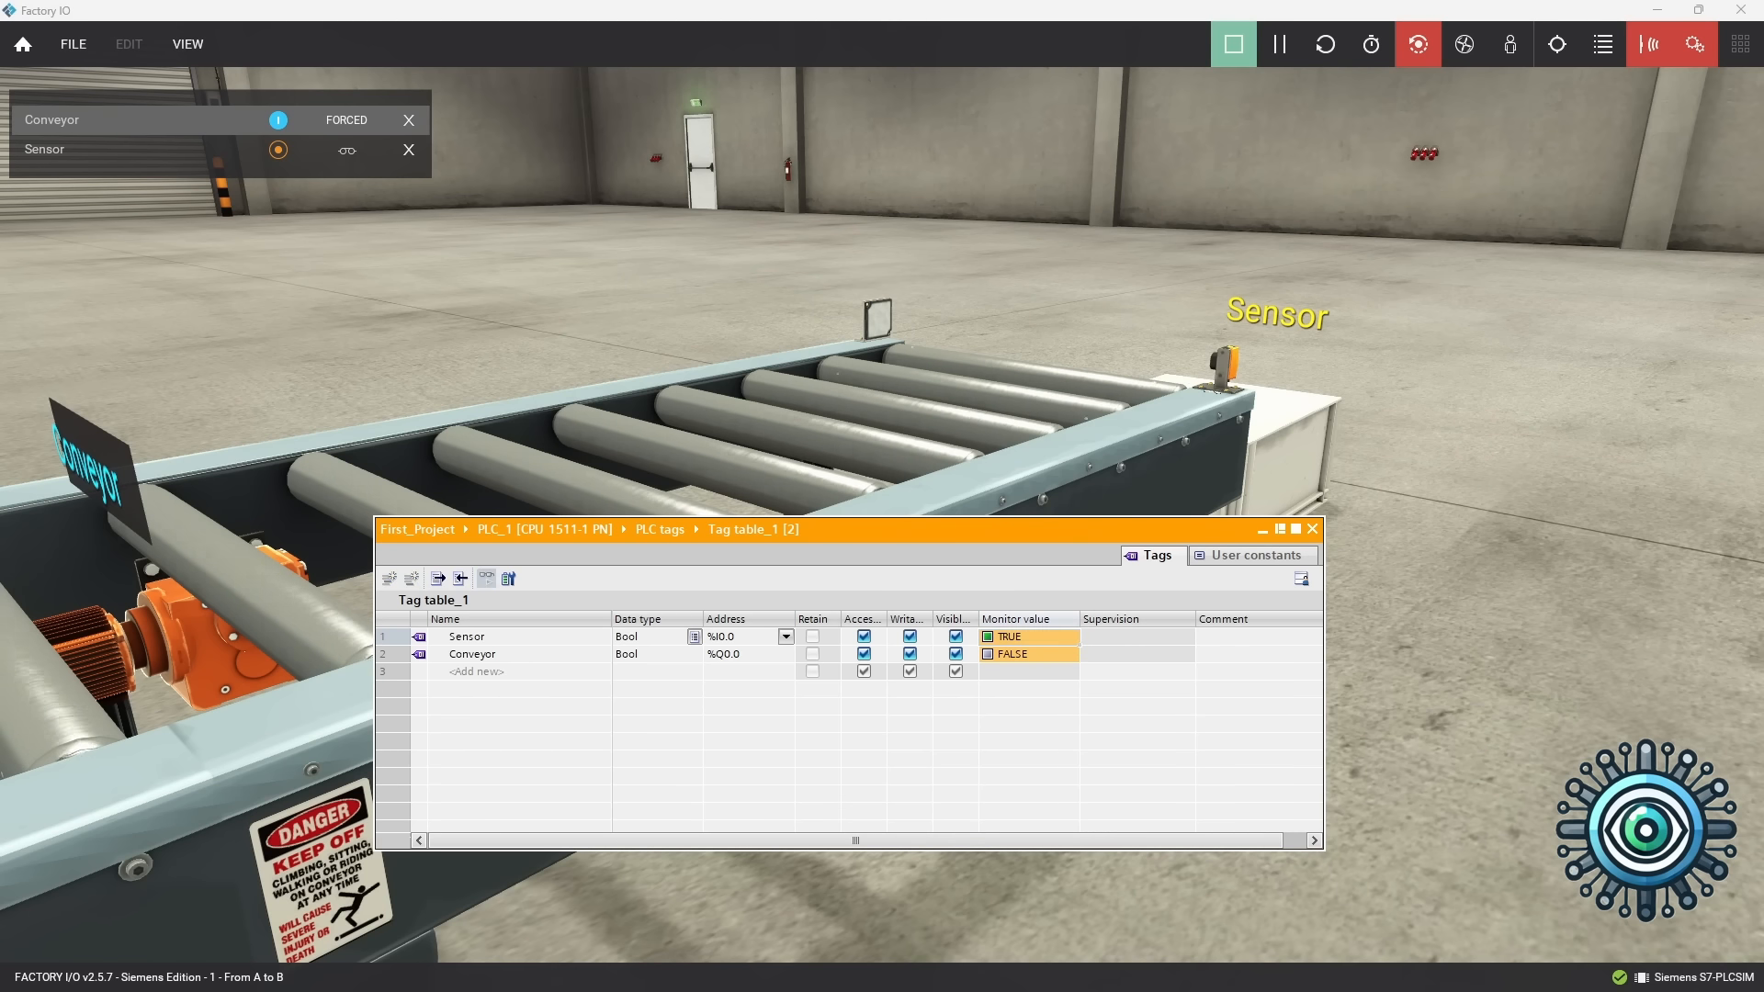
Return to the TIA Portal main window, close the floating tag table, and reopen Tag table_1 from the PLC tags
left_click_drag(0, 98, 790, 1)
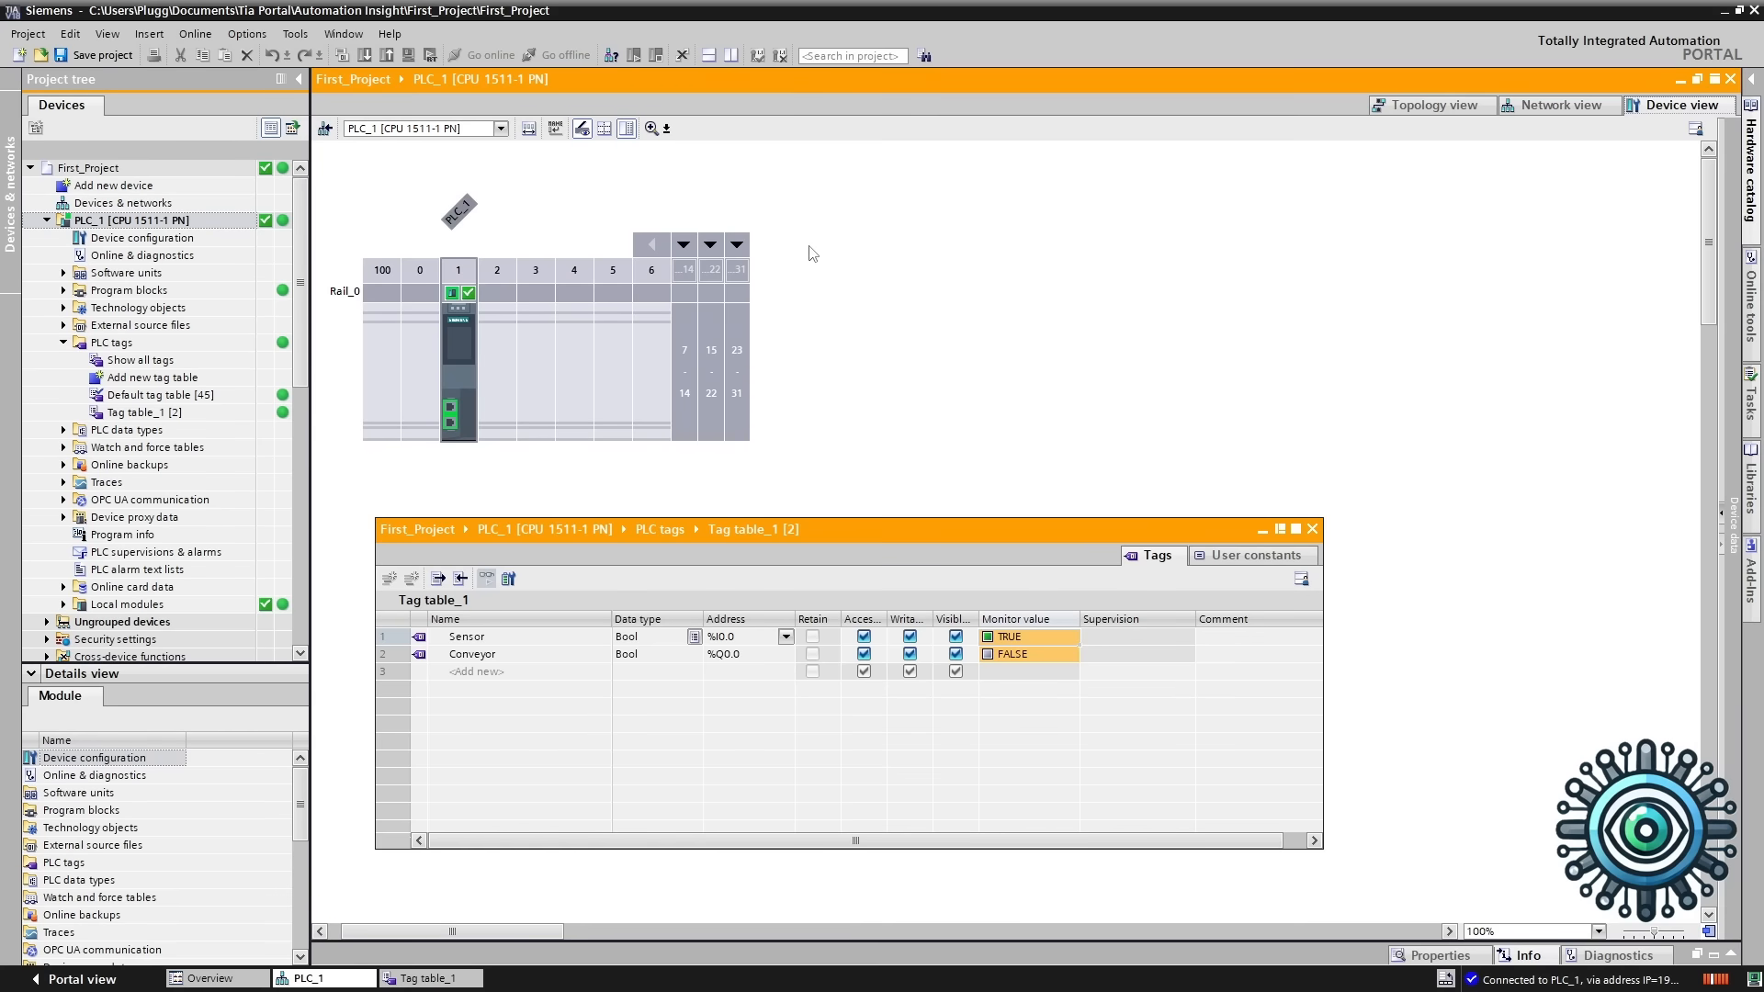
left_click(1312, 529)
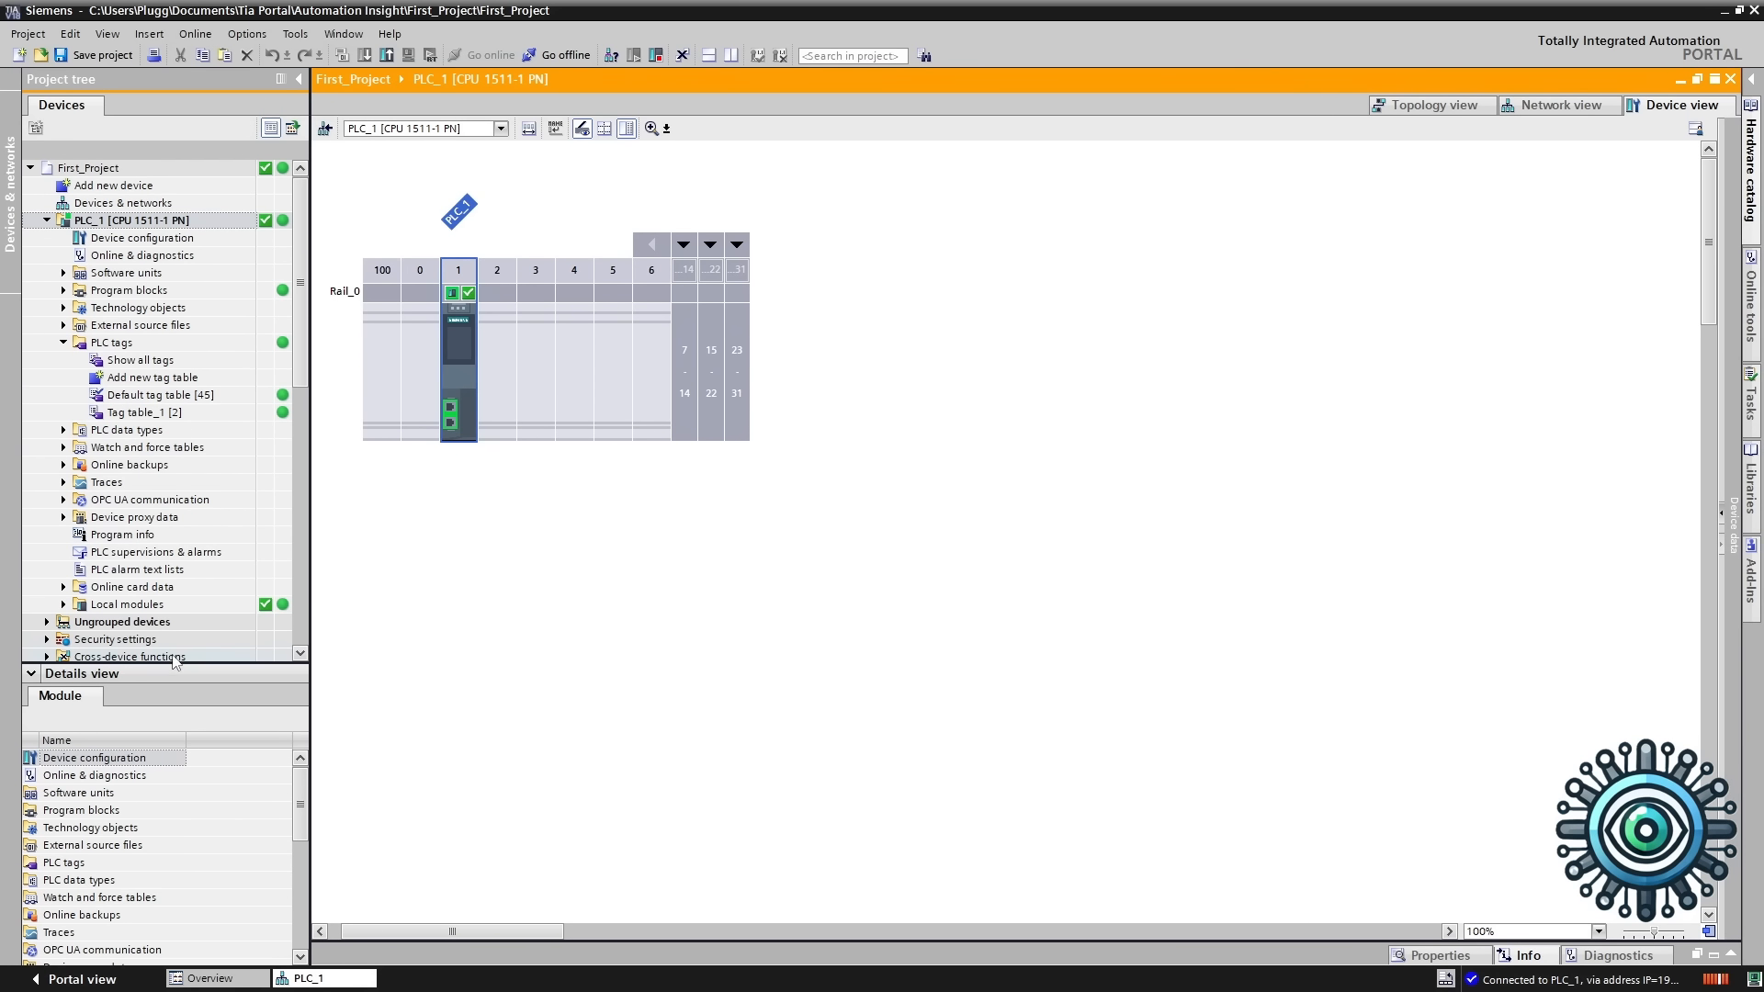
double_click(162, 411)
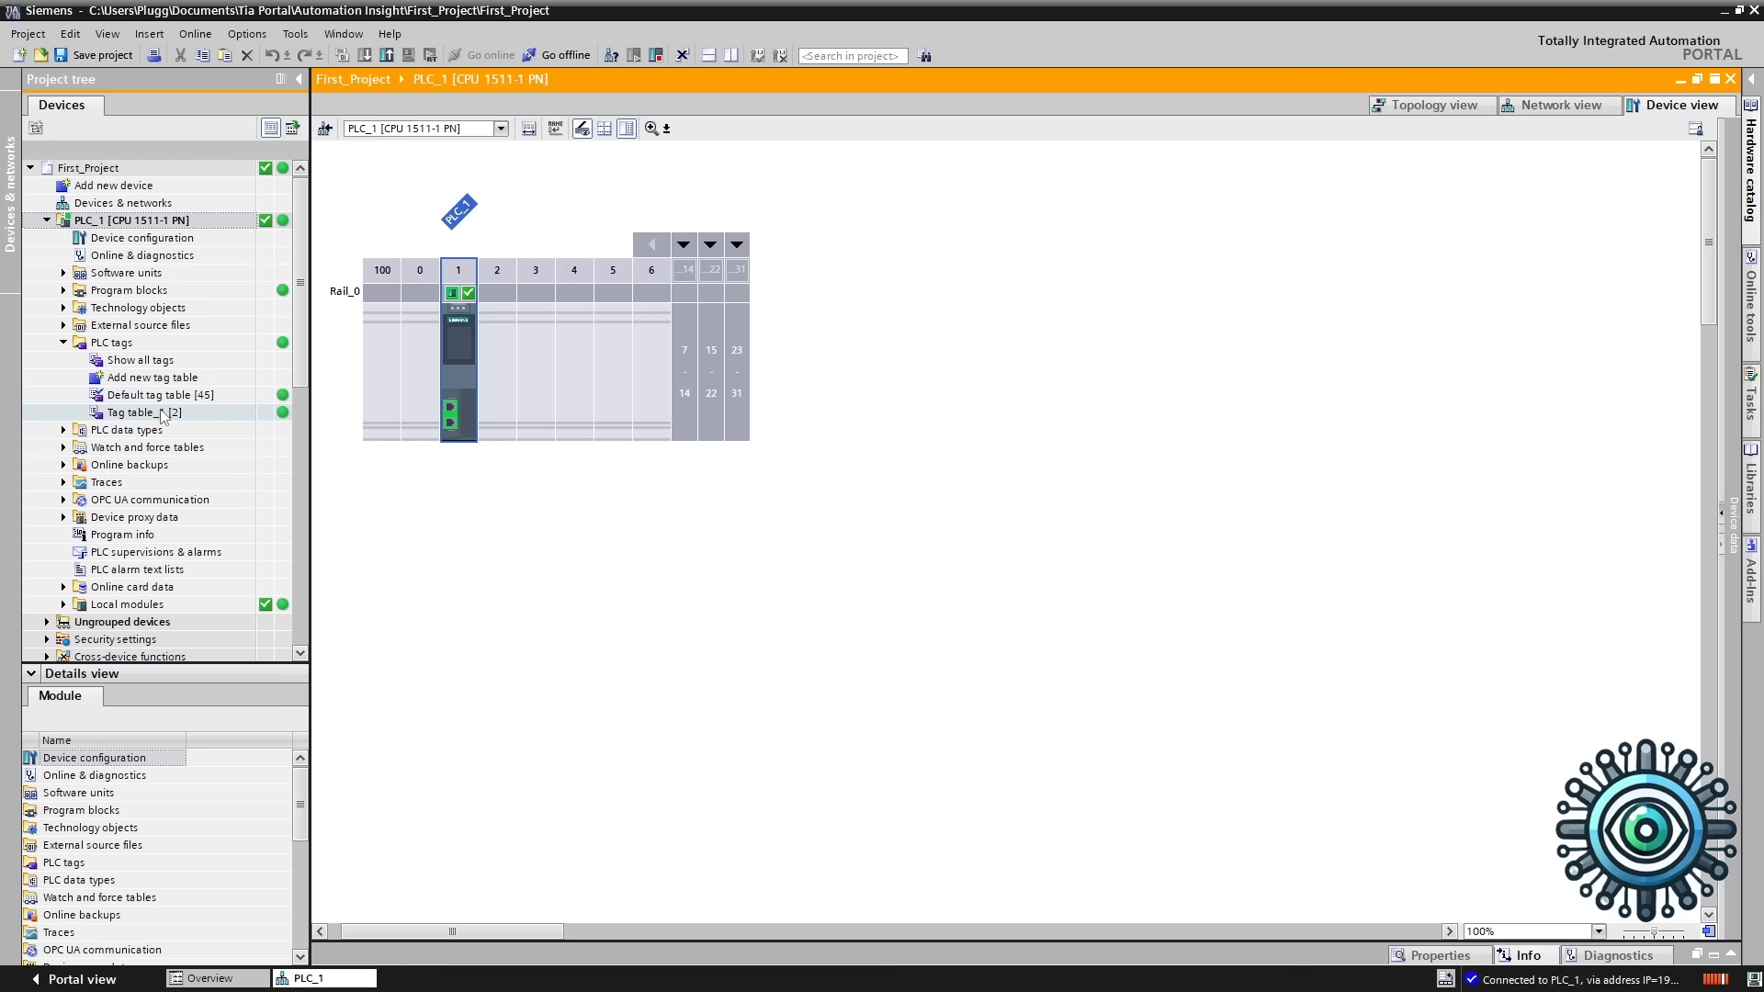